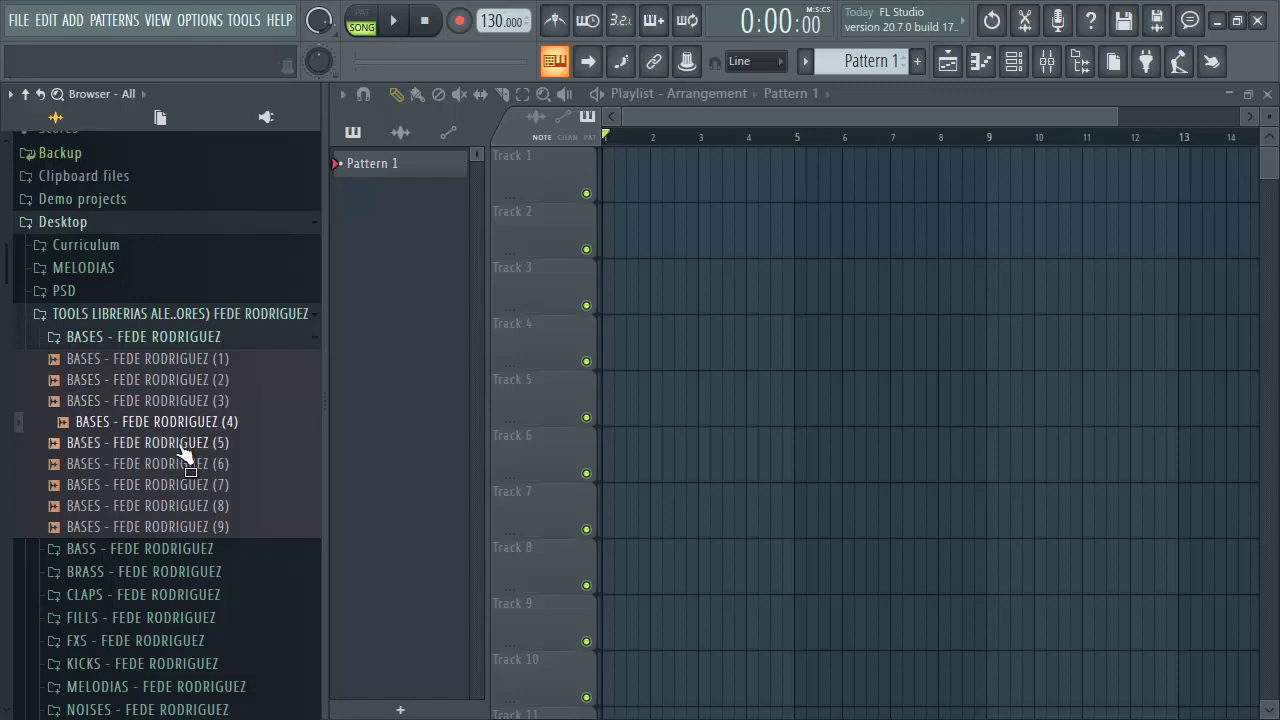
# Audition samples (5) to (9) in the BASES folder, and collapse that folder.
pyautogui.click(181, 445)
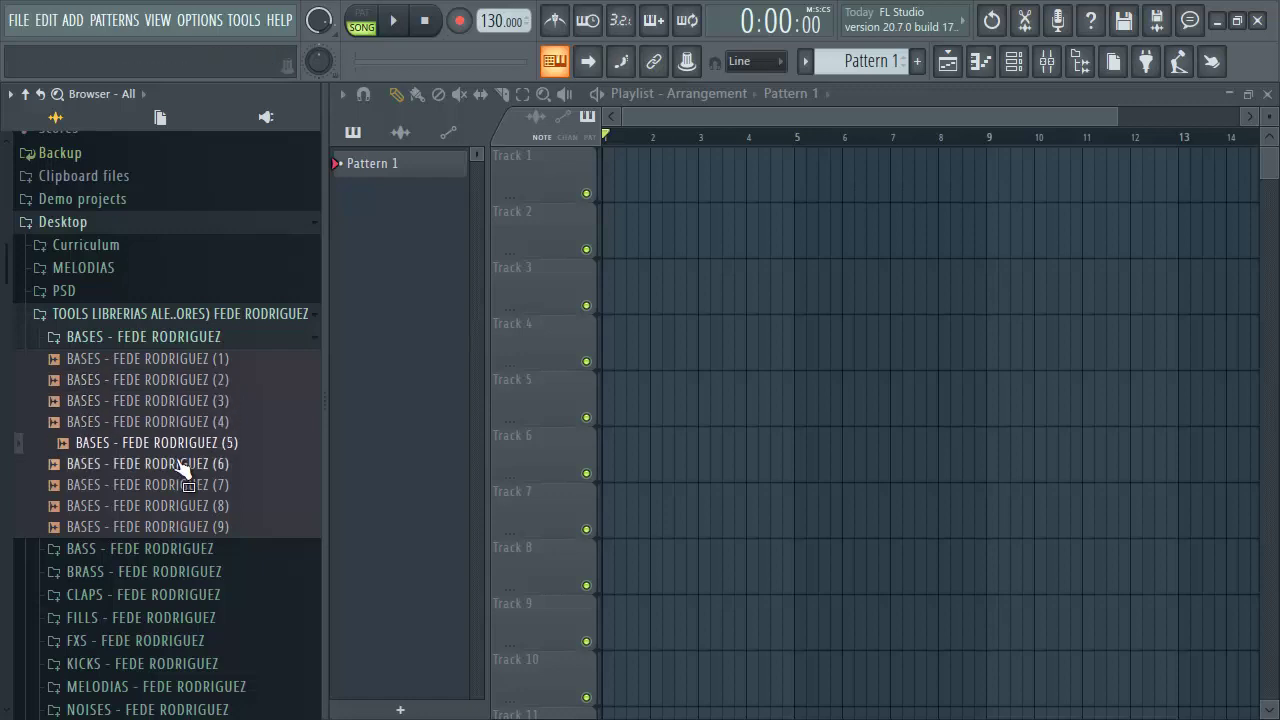
pyautogui.click(181, 466)
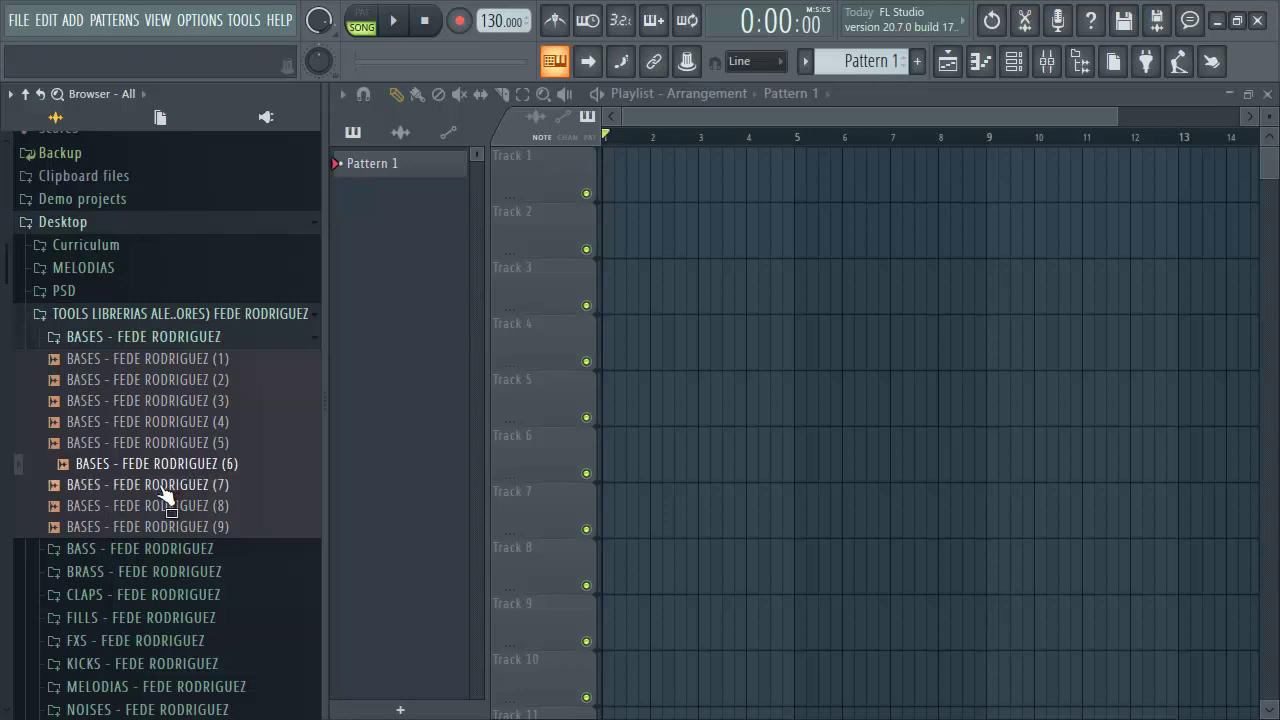
pyautogui.click(163, 488)
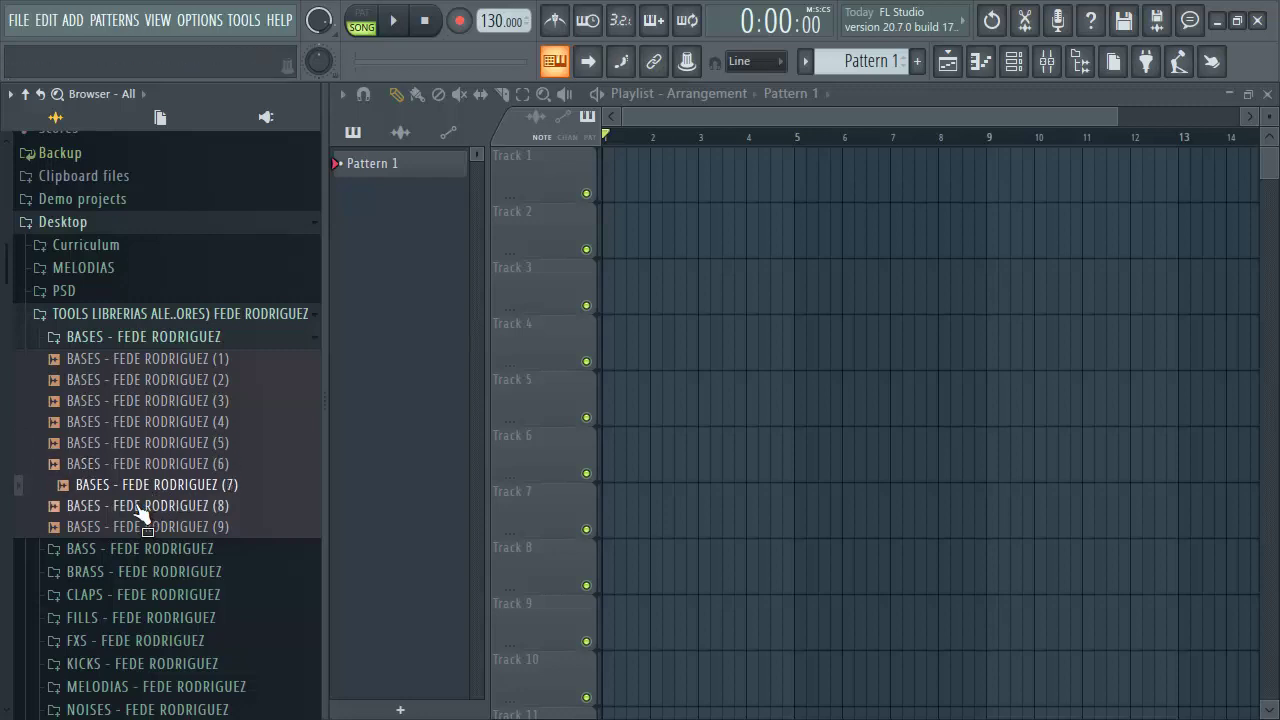
pyautogui.click(140, 510)
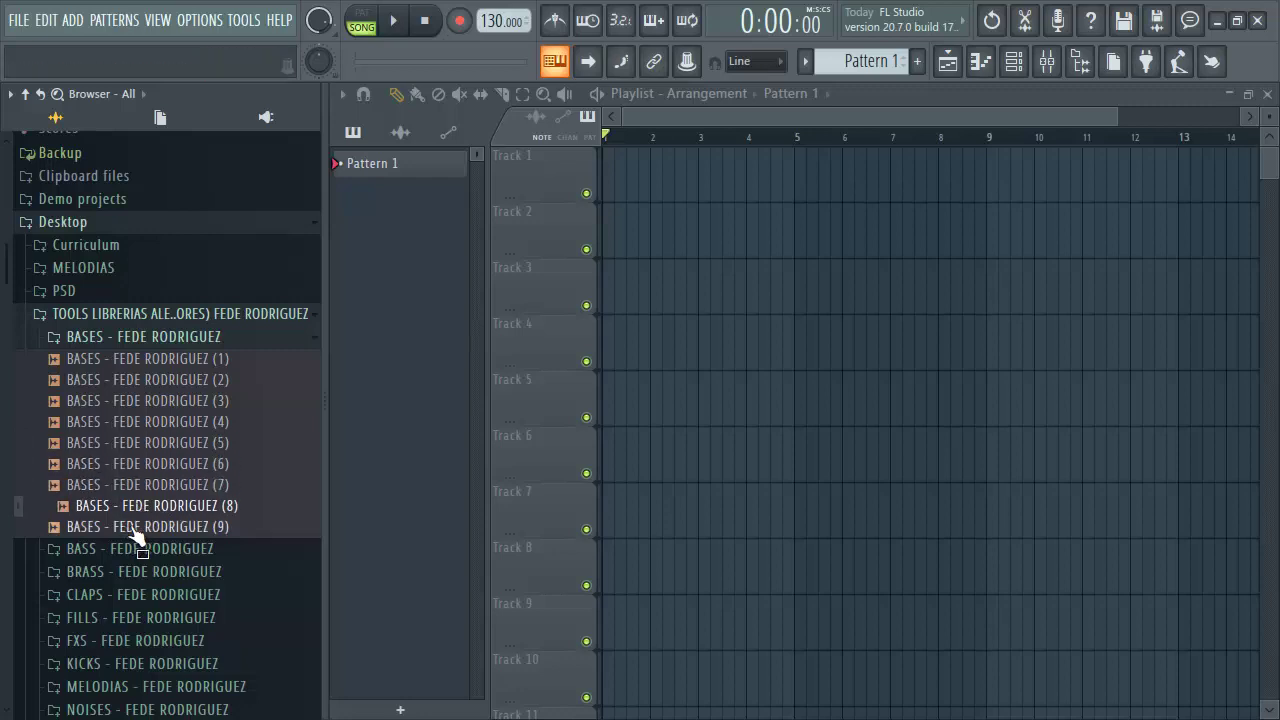
pyautogui.click(158, 528)
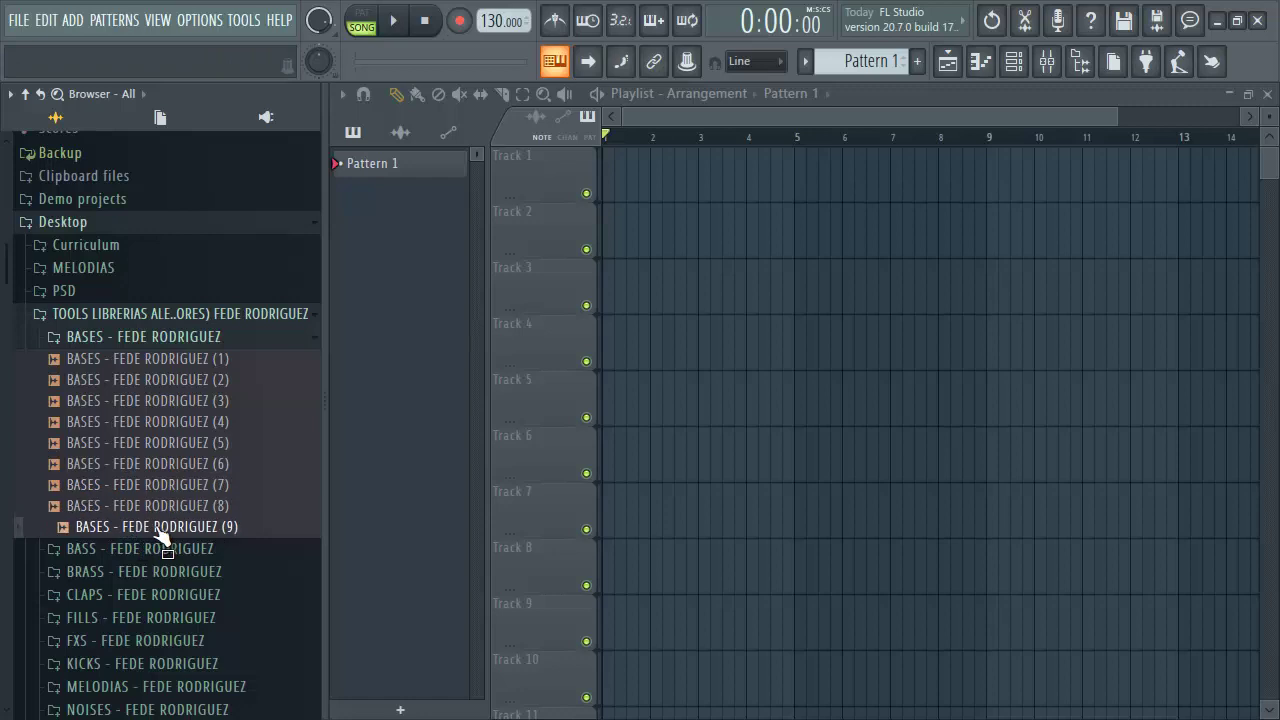
pyautogui.click(178, 340)
# Expand the BASS folder, audition samples (1) to (12) in order, and collapse the folder.
pyautogui.click(160, 359)
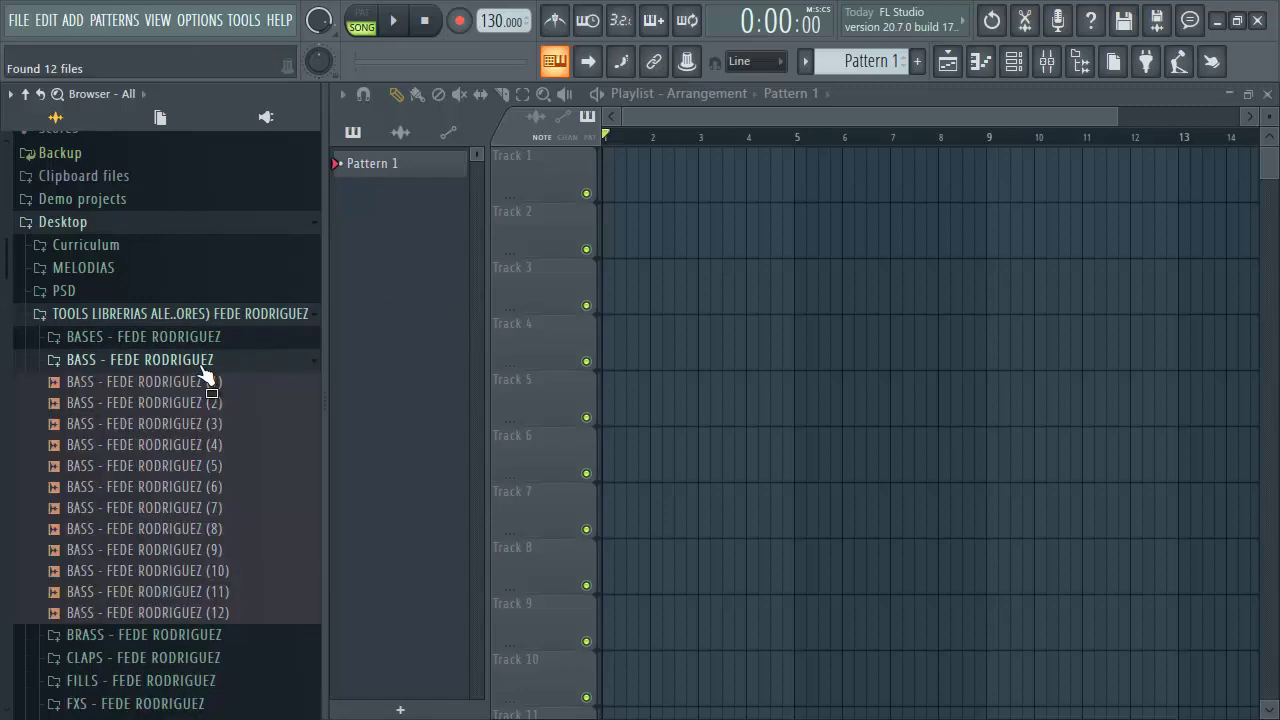
pyautogui.click(163, 384)
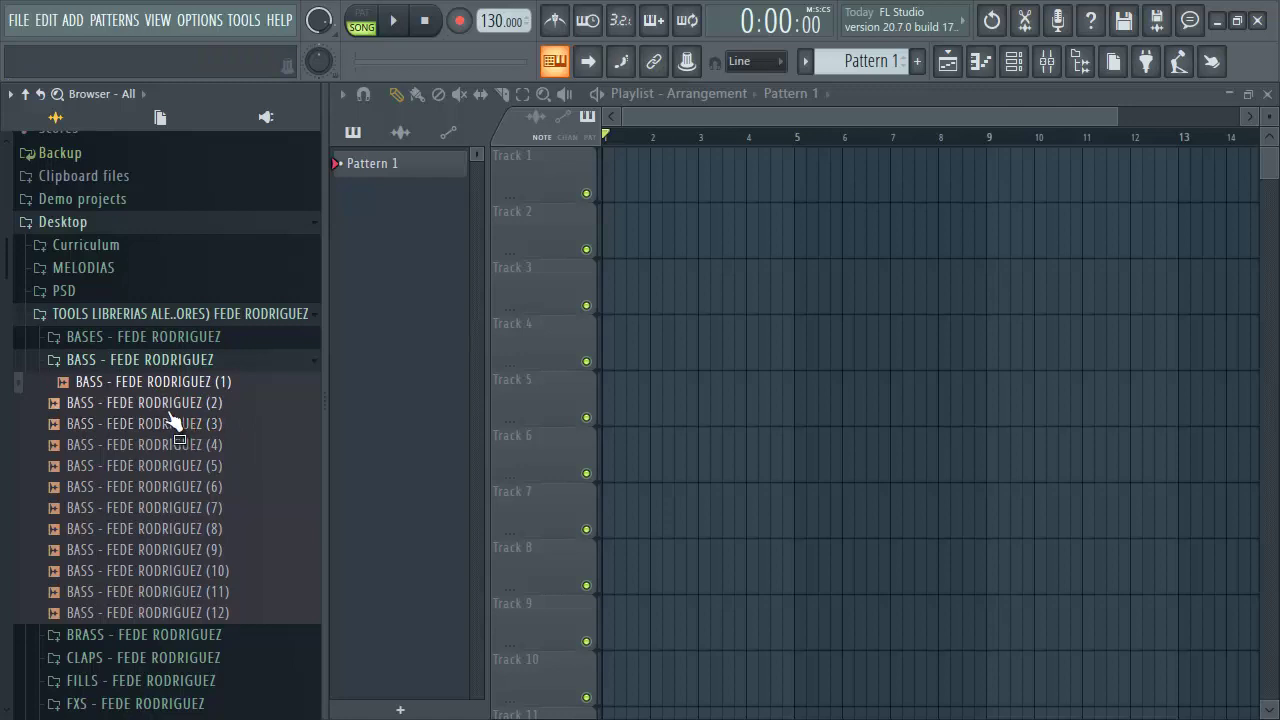
pyautogui.click(168, 405)
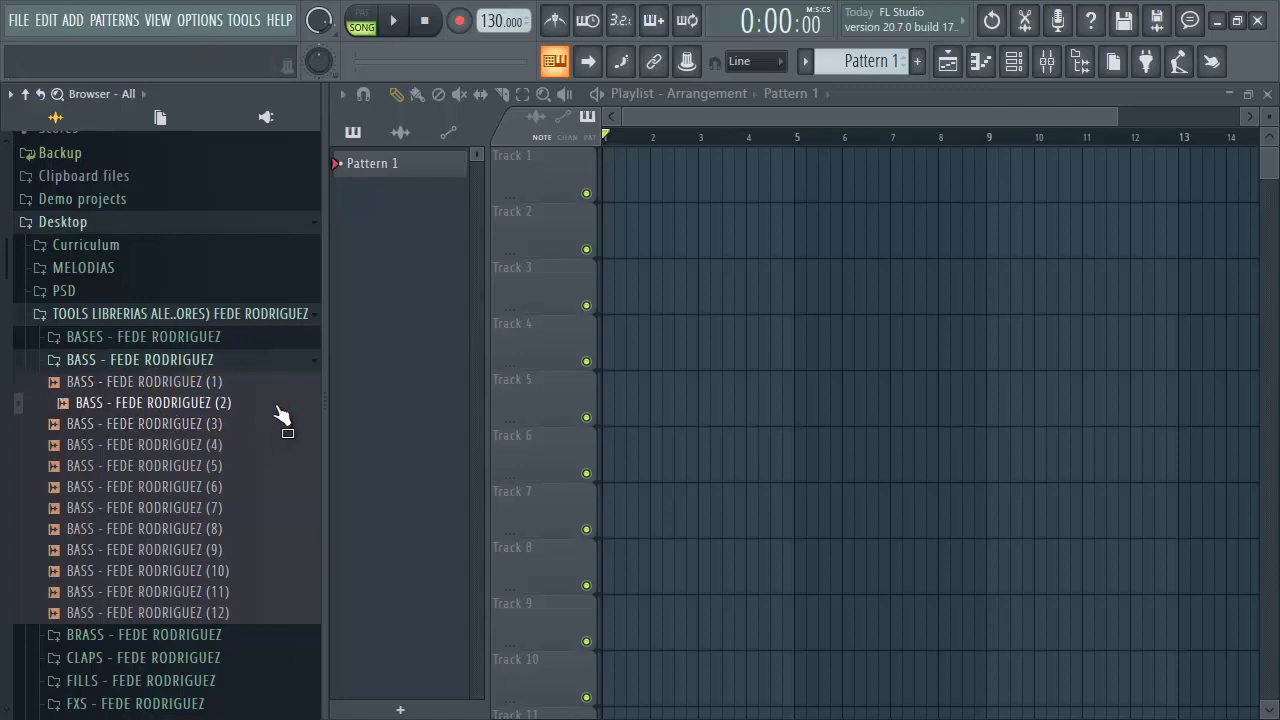
pyautogui.press('Down')
pyautogui.press('Down')
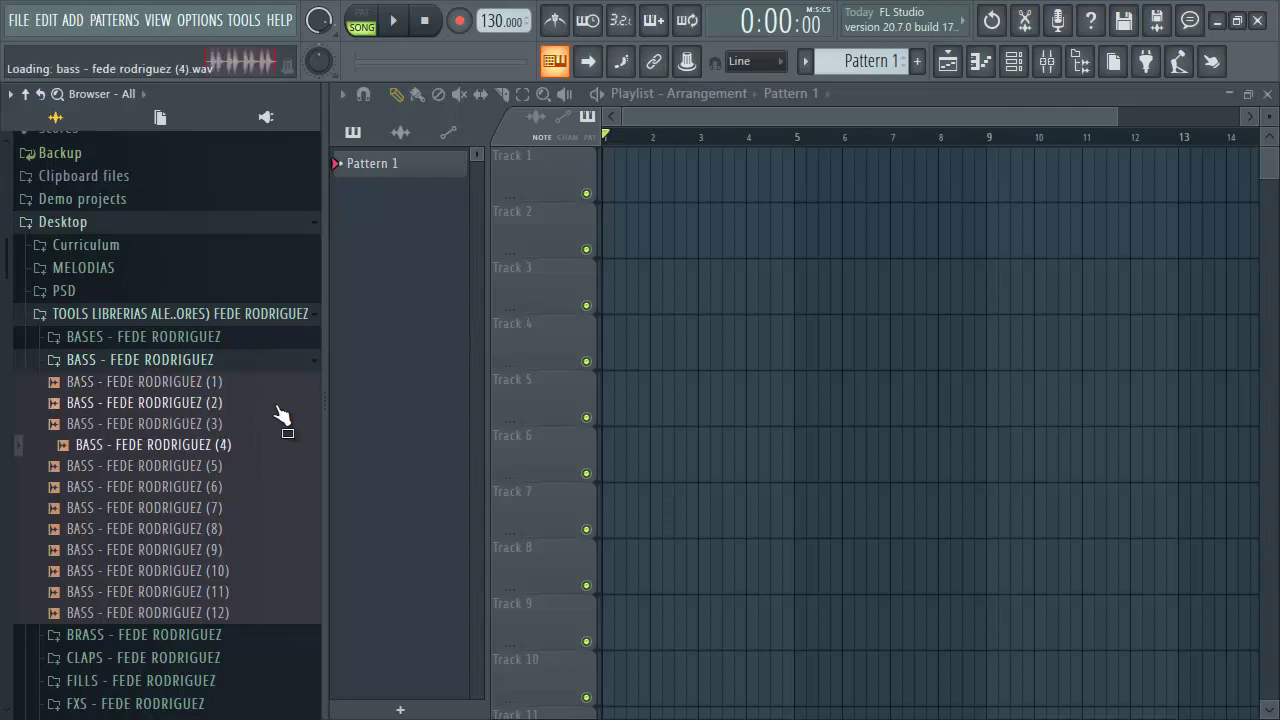
pyautogui.press('Down')
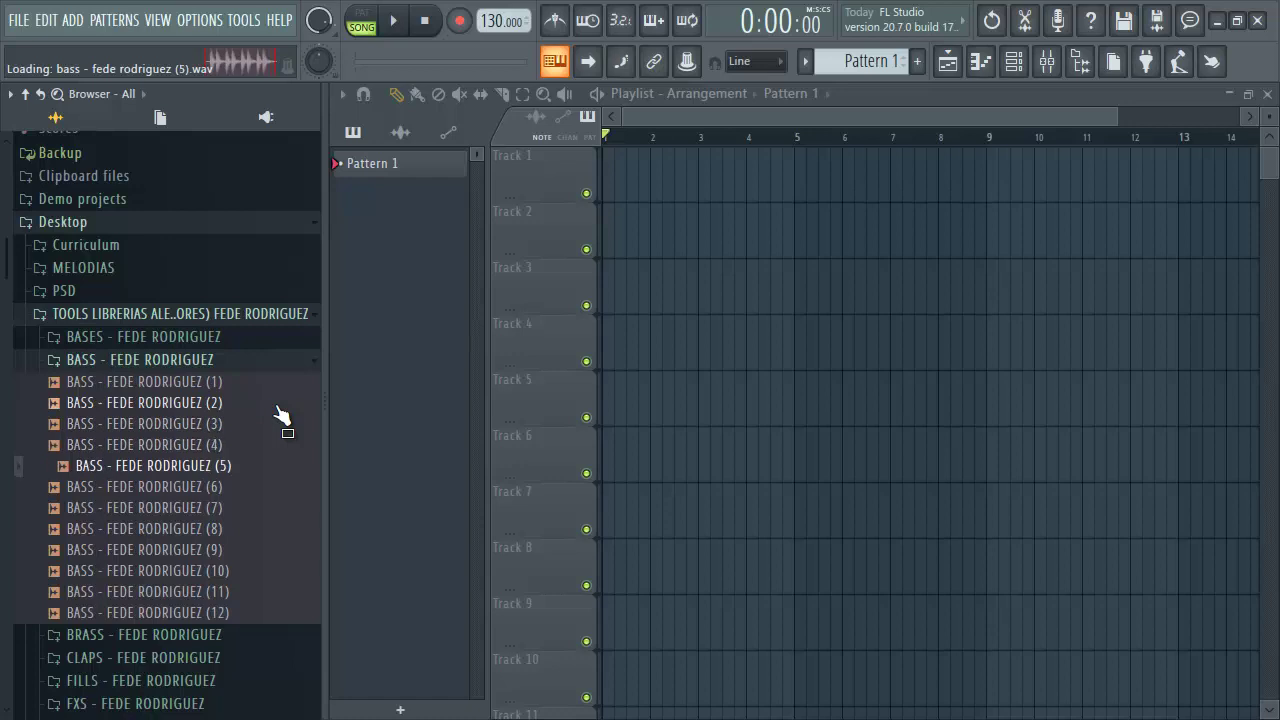
pyautogui.press('Down')
pyautogui.press('Down')
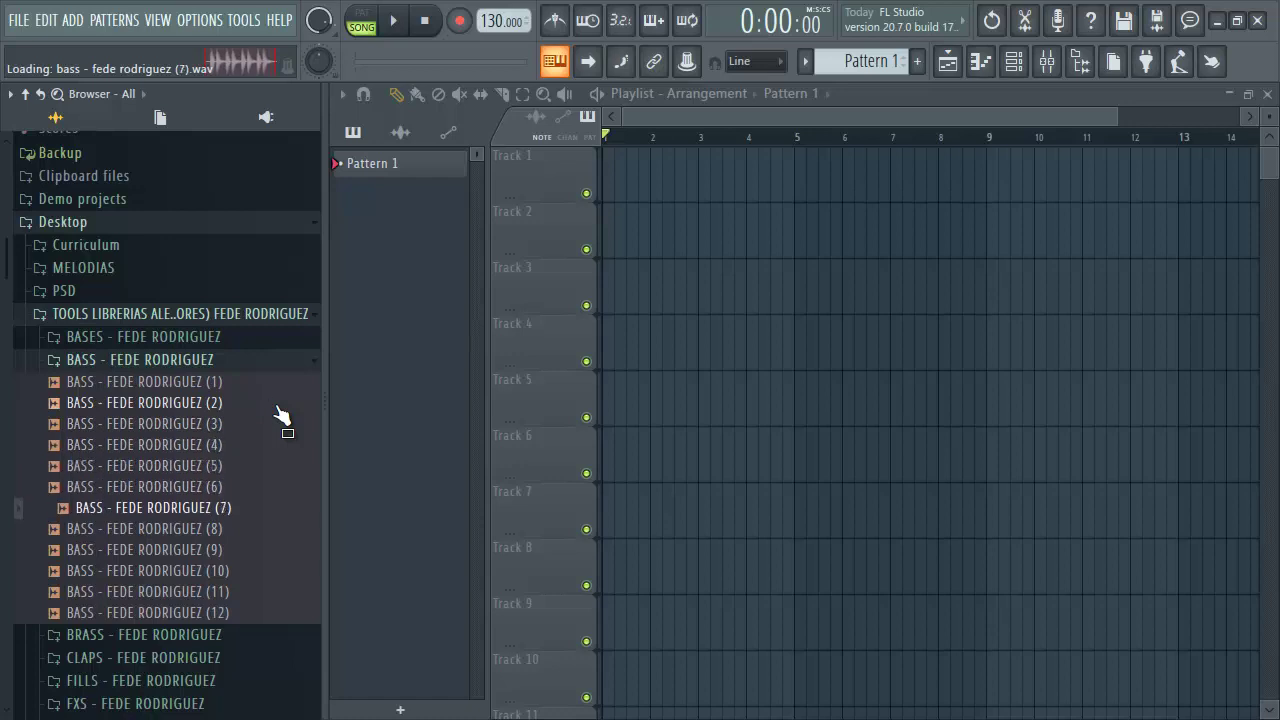
pyautogui.press('Down')
pyautogui.press('Down')
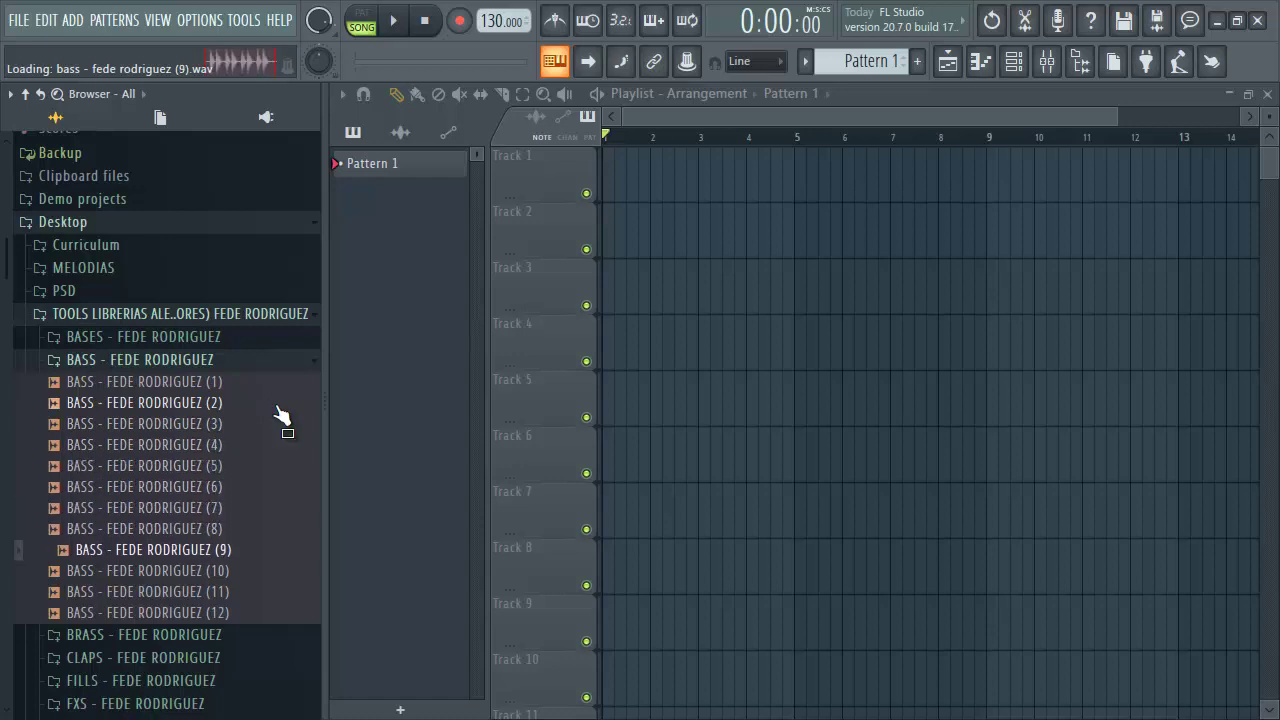
pyautogui.press('Down')
pyautogui.press('Down')
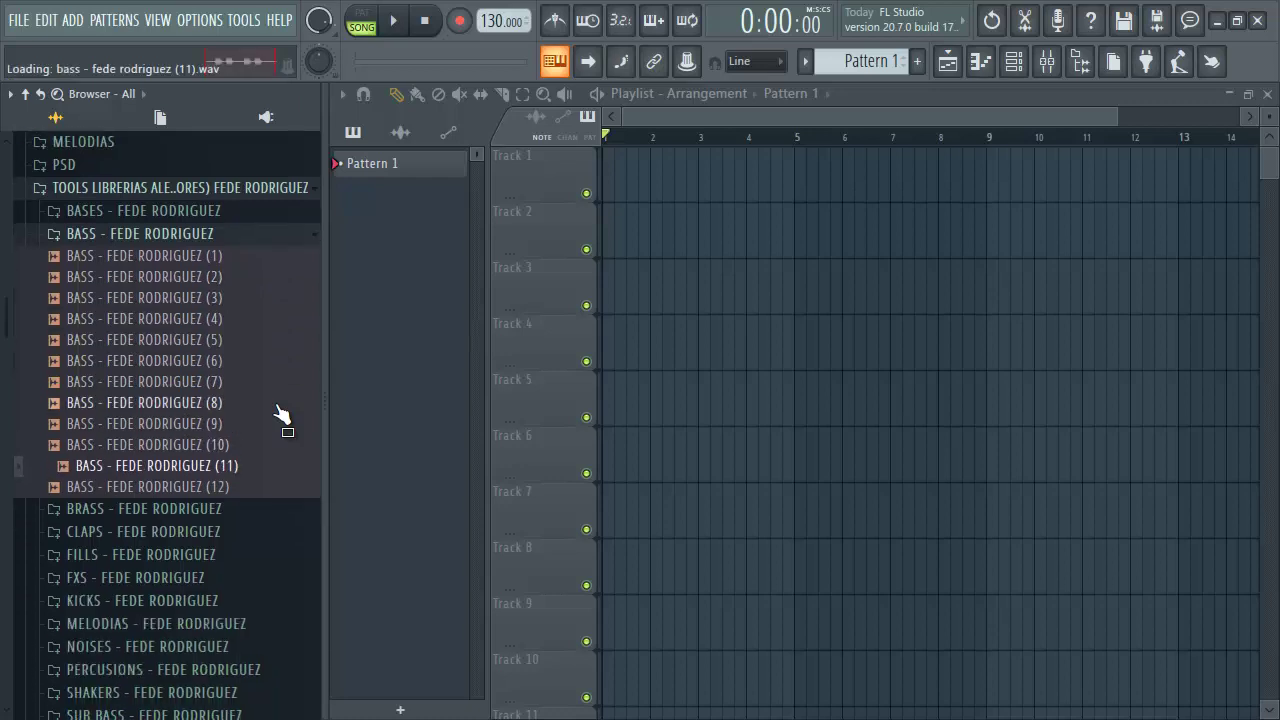
pyautogui.press('Down')
pyautogui.click(152, 236)
# Audition the single sample in the BRASS folder and samples (1) to (4) in the CLAPS folder.
pyautogui.click(212, 258)
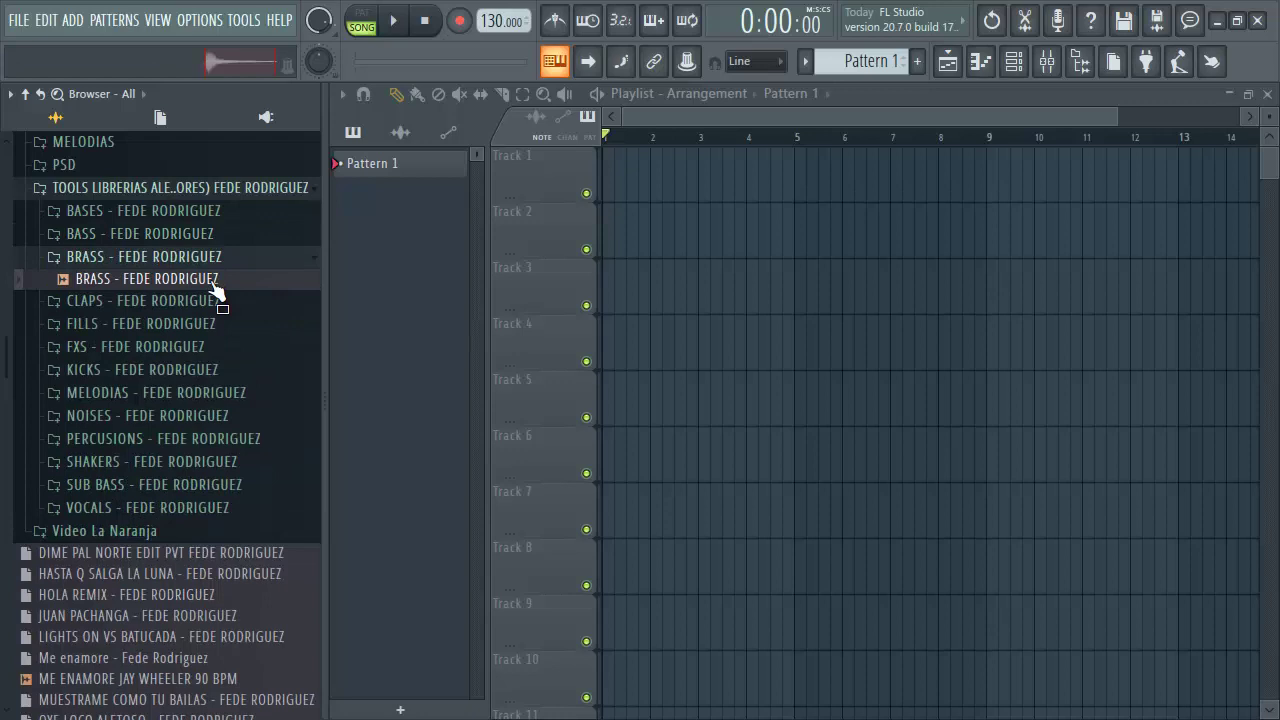
pyautogui.click(213, 296)
pyautogui.click(212, 301)
pyautogui.press('Down')
pyautogui.press('Down')
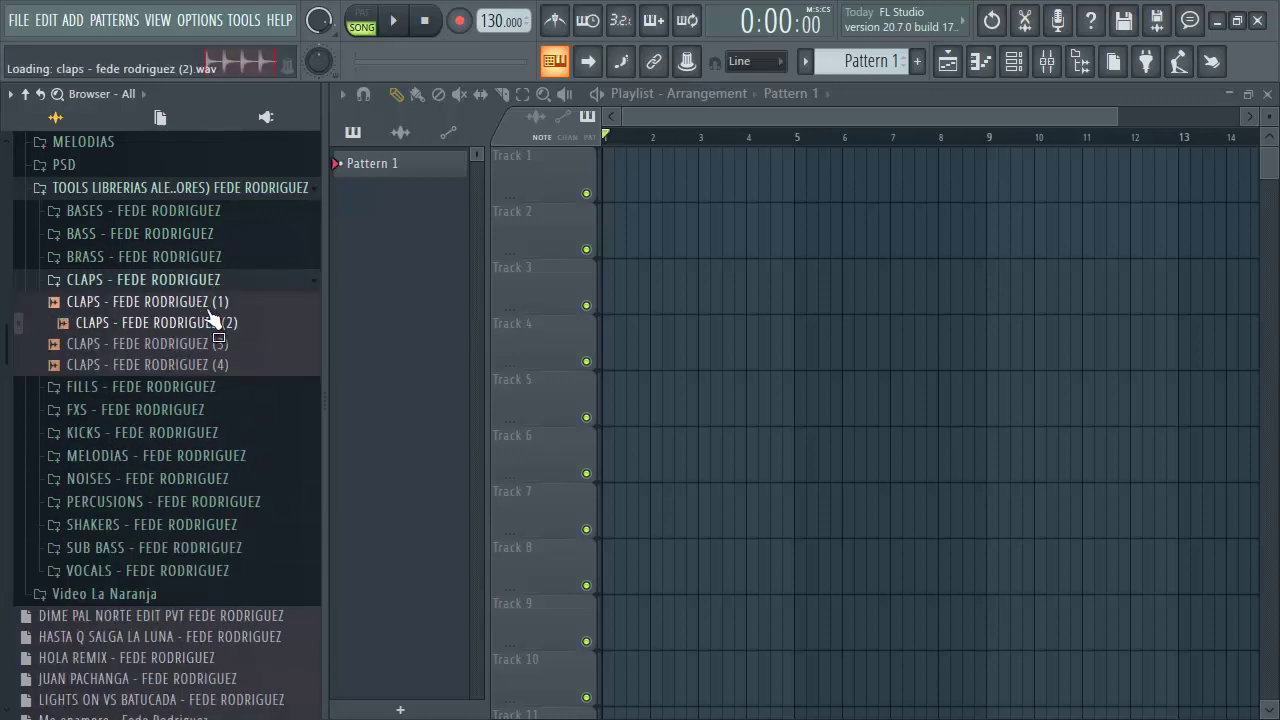
pyautogui.press('Down')
pyautogui.press('Down')
# Expand the FILLS folder, audition samples (1) to (7), and collapse the folder.
pyautogui.press('Down')
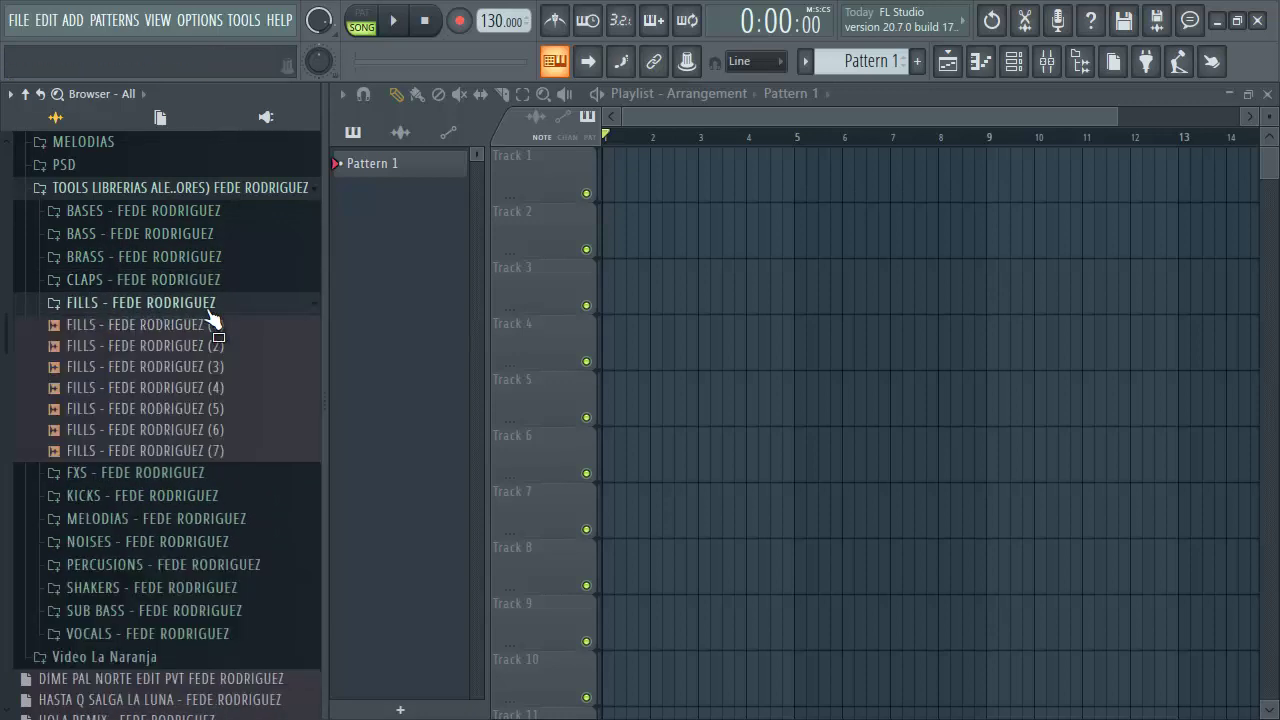
pyautogui.press('Down')
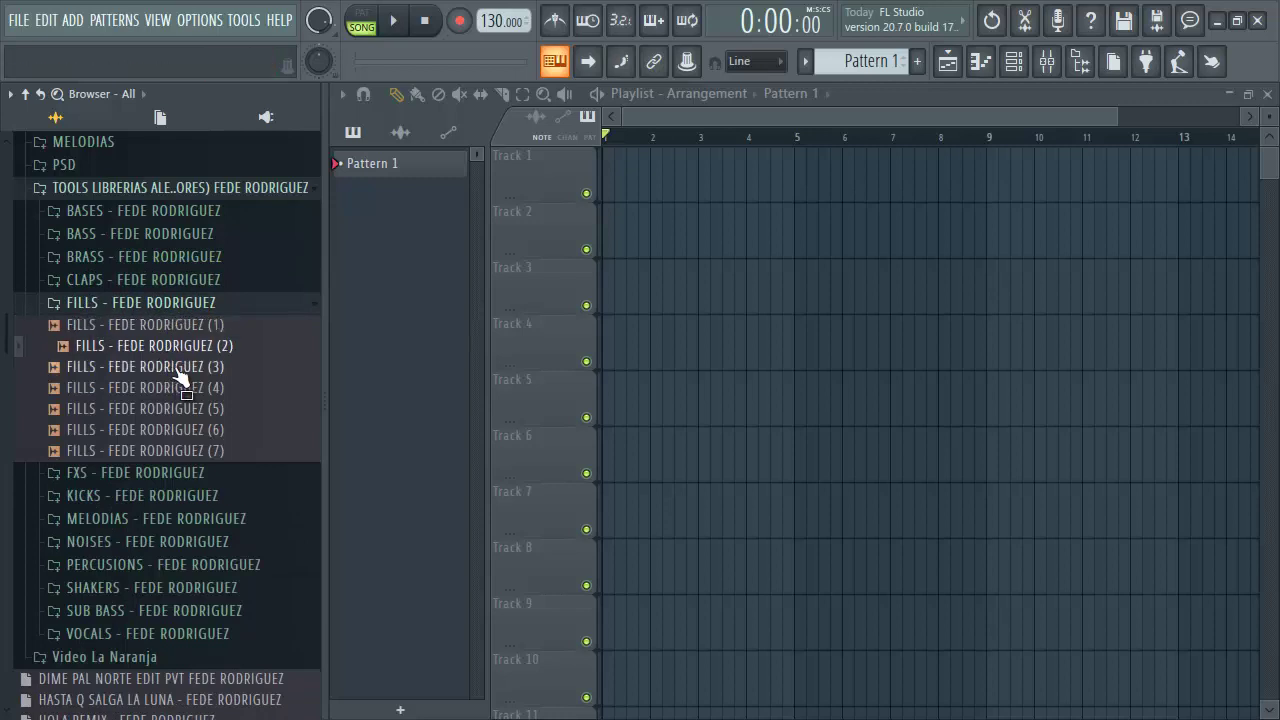
pyautogui.moveTo(175, 366); pyautogui.dragTo(156, 393)
pyautogui.click(158, 388)
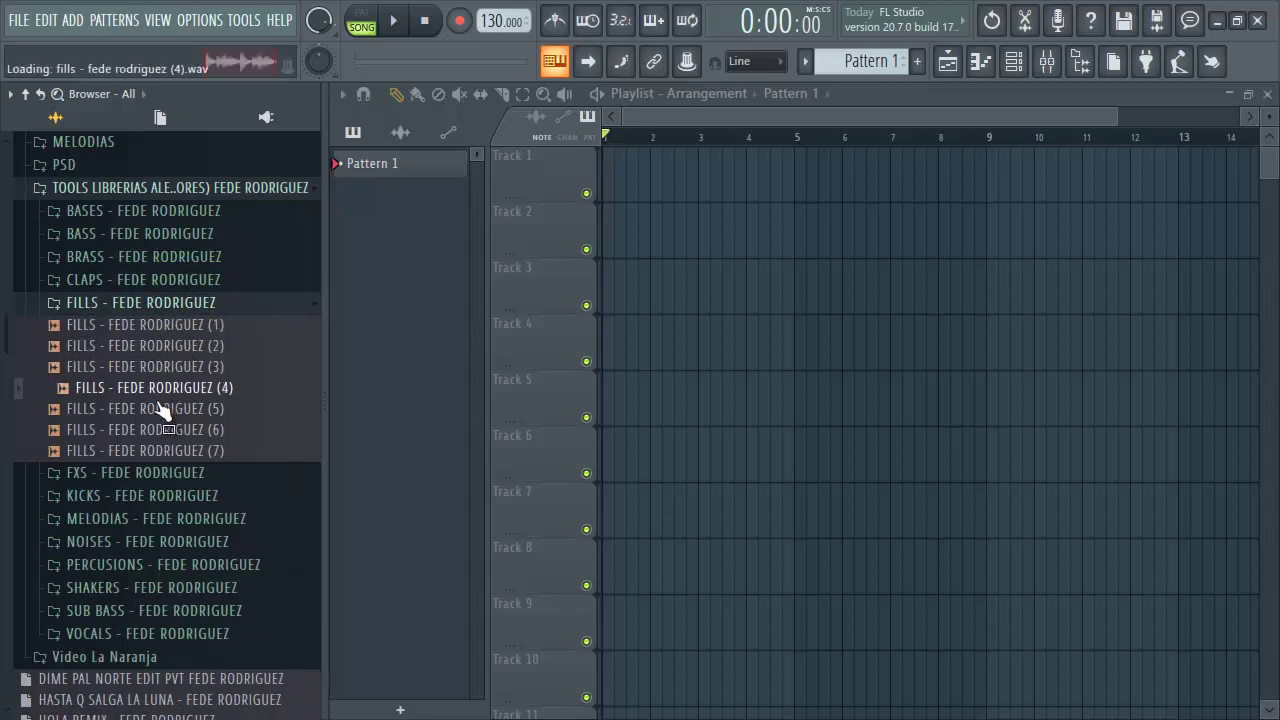
pyautogui.click(156, 411)
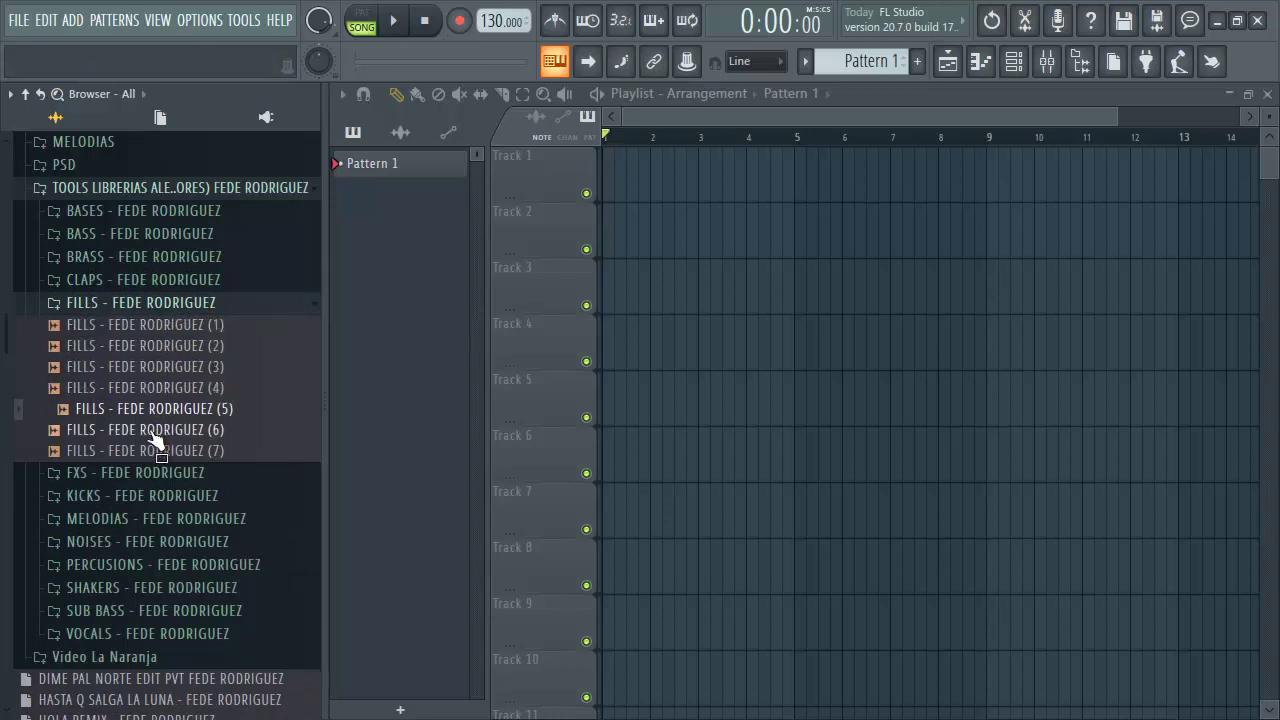
pyautogui.click(157, 432)
pyautogui.click(165, 455)
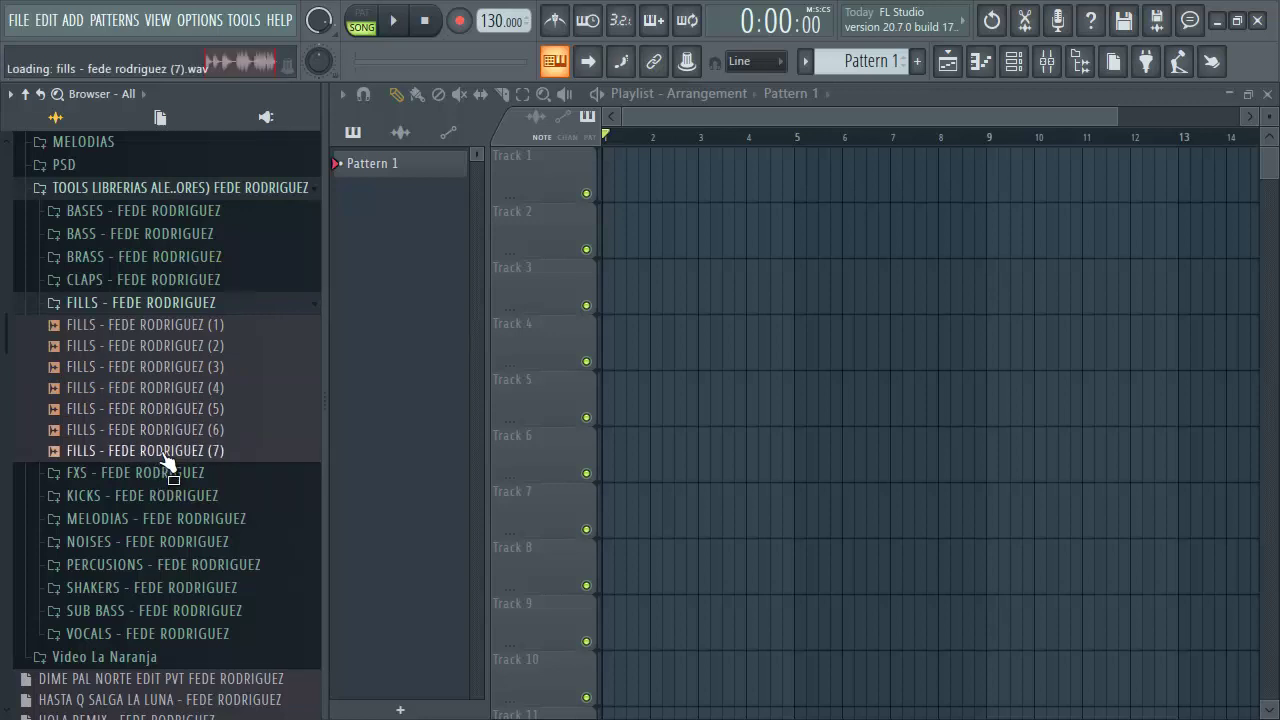
pyautogui.press('Left')
# Expand the FXS folder, audition FX samples (1) to (4), and collapse the folder.
pyautogui.press('Down')
pyautogui.press('Right')
pyautogui.press('Down')
pyautogui.press('Down')
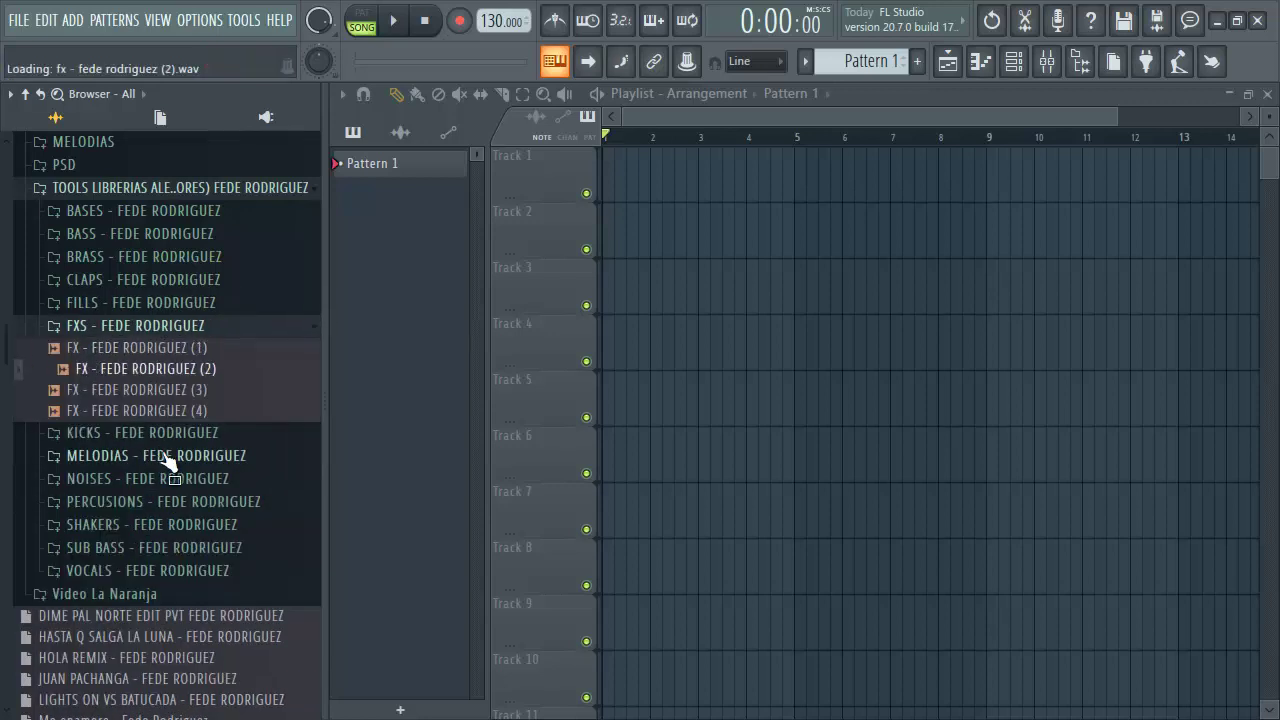
pyautogui.click(255, 390)
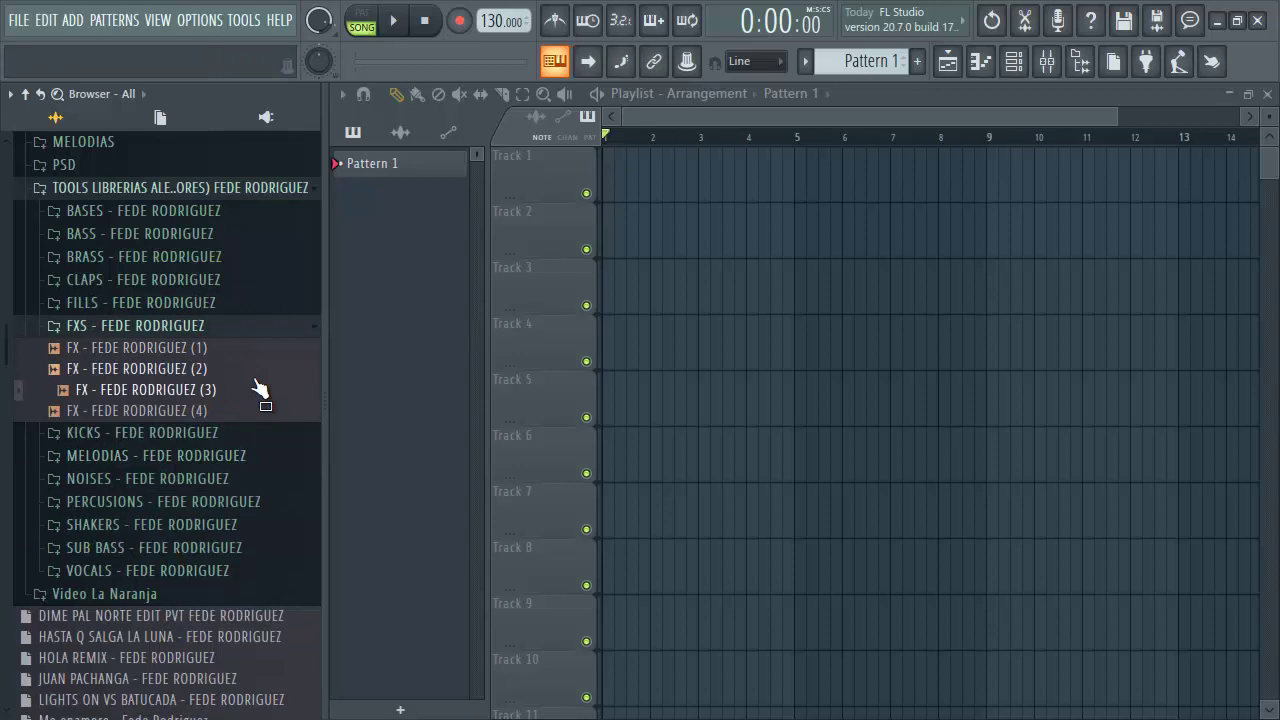
pyautogui.press('Down')
pyautogui.press('Left')
# Expand the KICKS folder, audition kick samples (1) to (8), and collapse the folder.
pyautogui.press('Down')
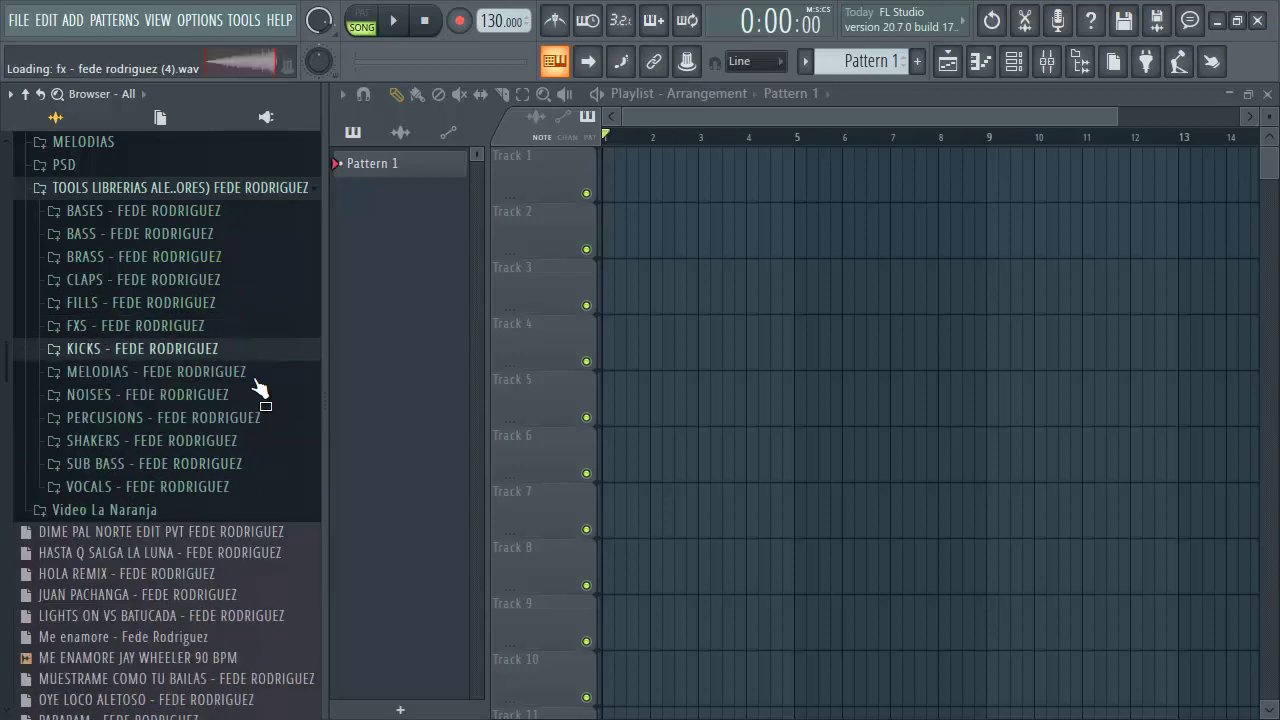
pyautogui.press('Right')
pyautogui.press('Down')
pyautogui.press('Down')
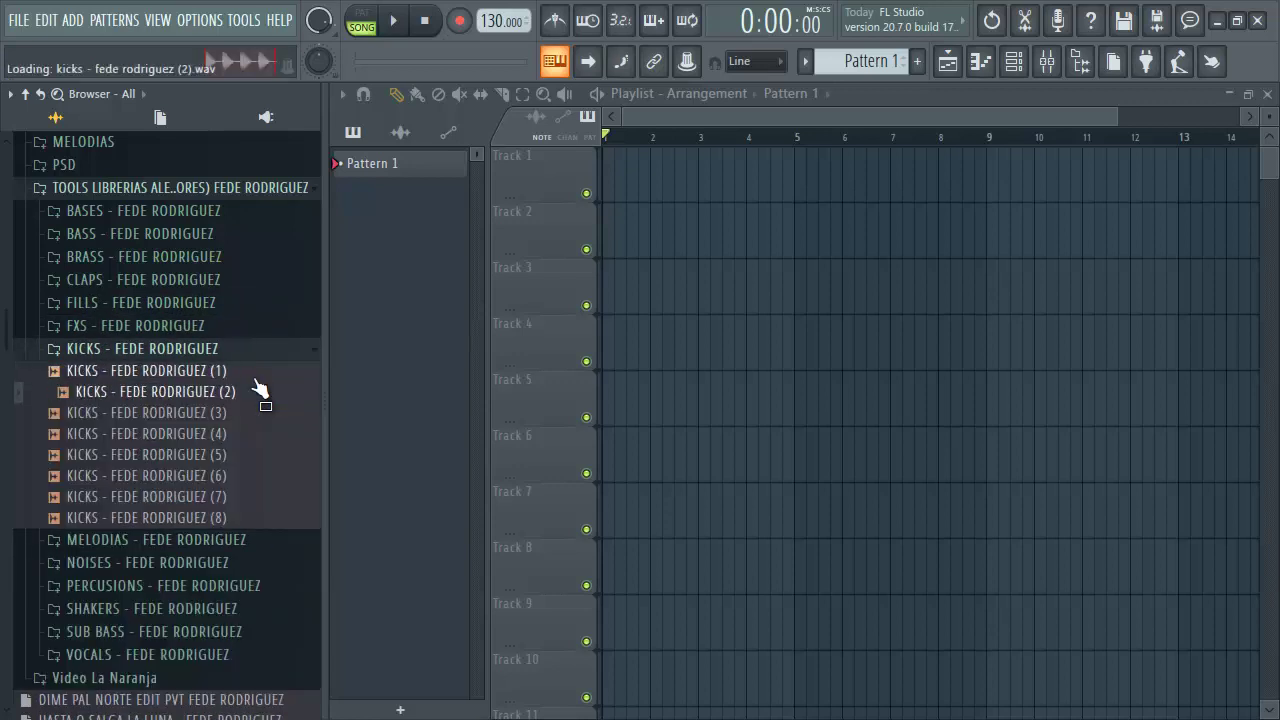
pyautogui.press('Down')
pyautogui.press('Down')
pyautogui.press('Down')
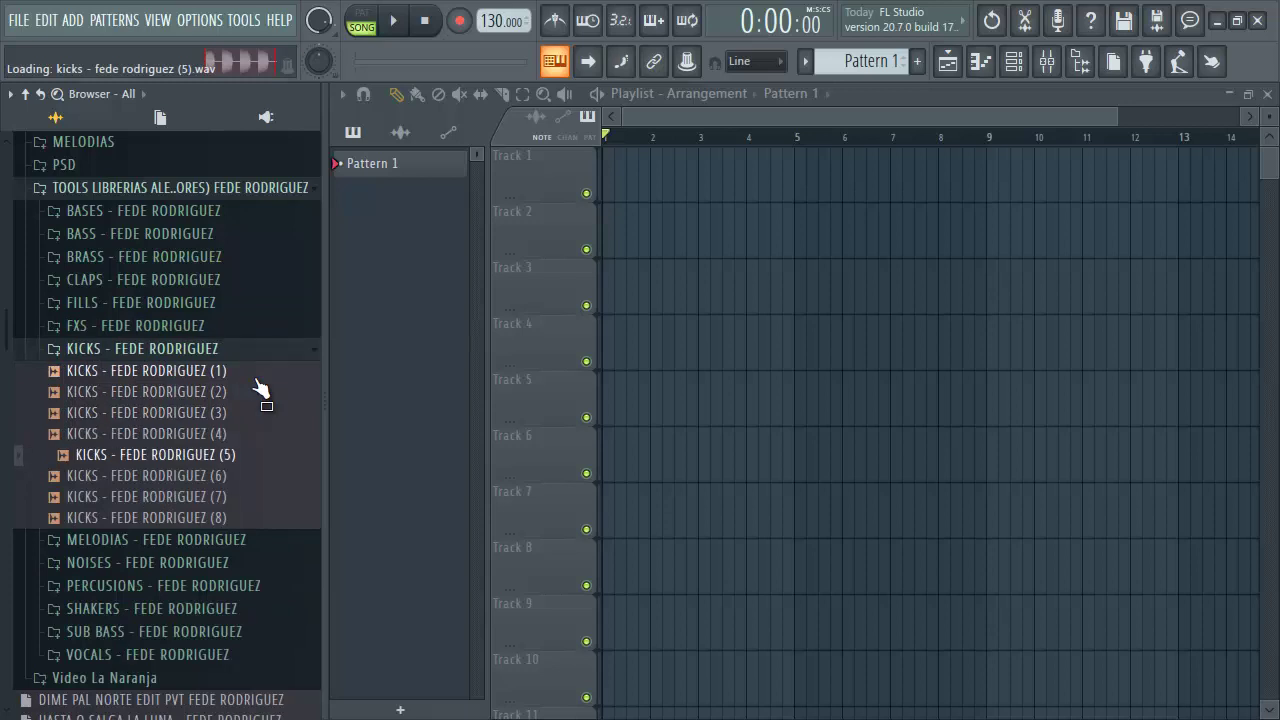
pyautogui.press('Down')
pyautogui.press('Down')
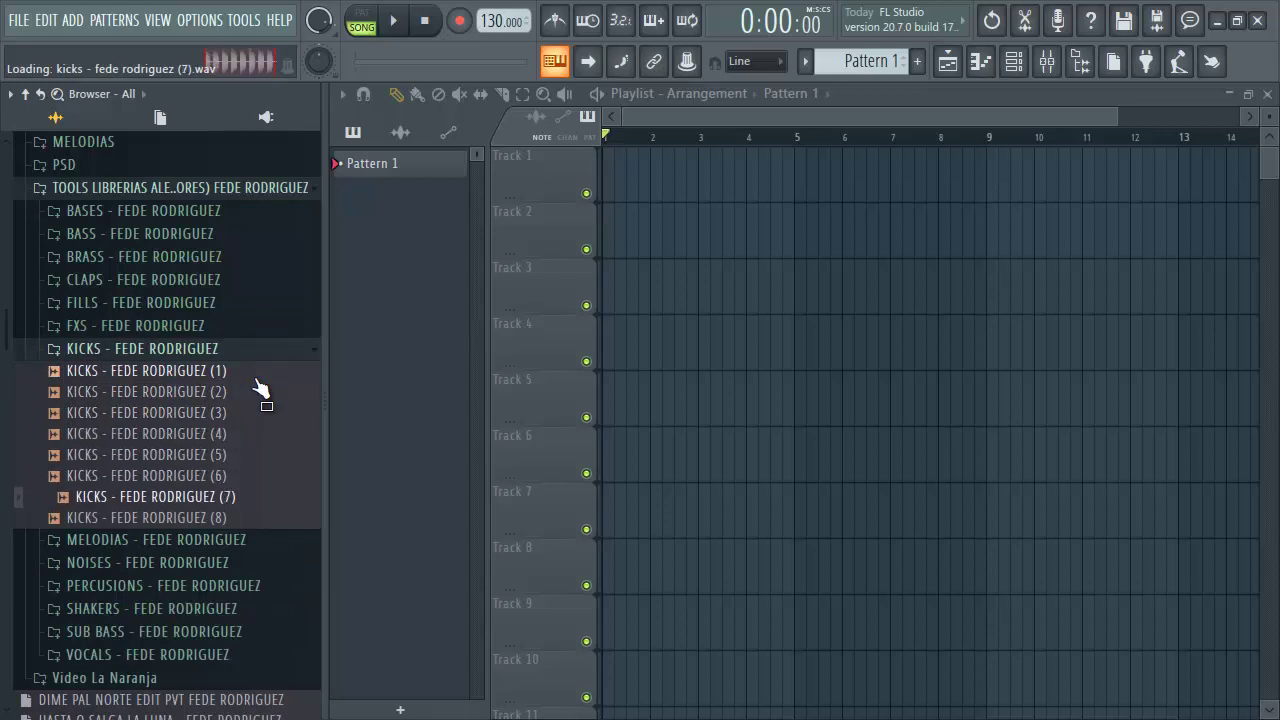
pyautogui.press('Down')
pyautogui.press('Left')
# Expand the MELODIAS folder and audition its first unnumbered melody, sample (1), and samples (20) to (23).
pyautogui.press('Down')
pyautogui.press('Right')
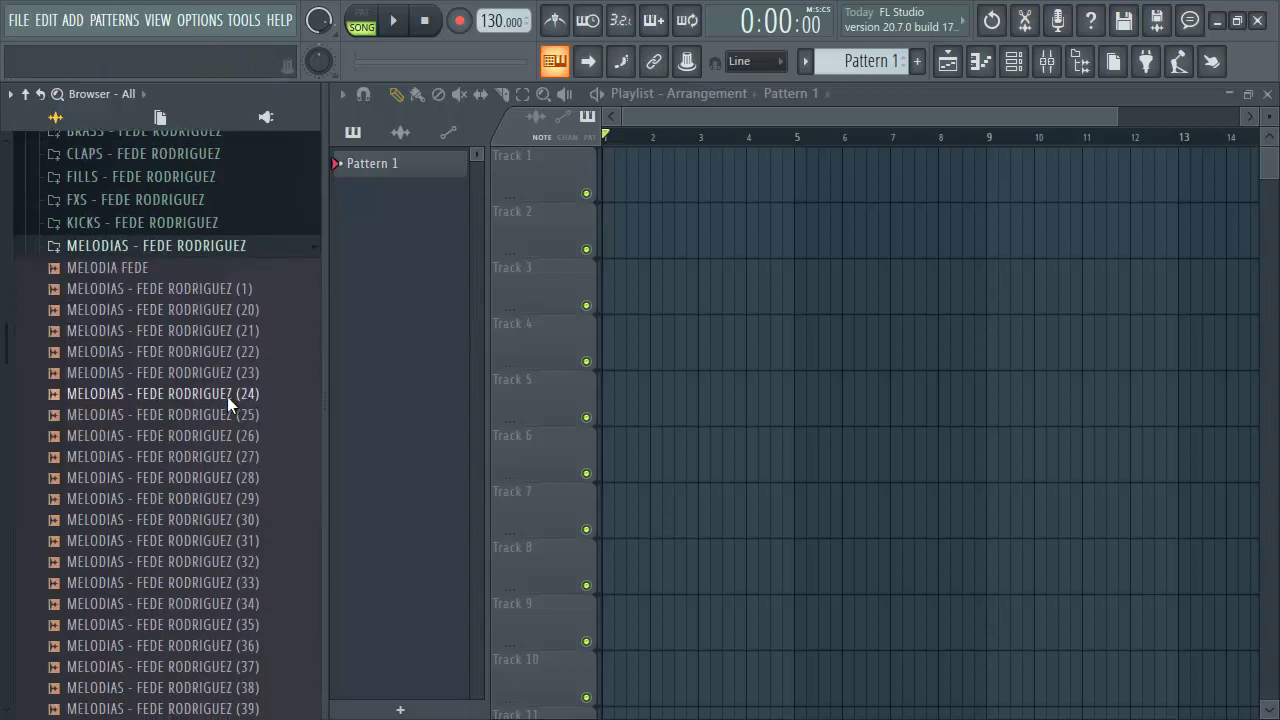
pyautogui.click(216, 270)
pyautogui.moveTo(213, 268); pyautogui.dragTo(166, 295)
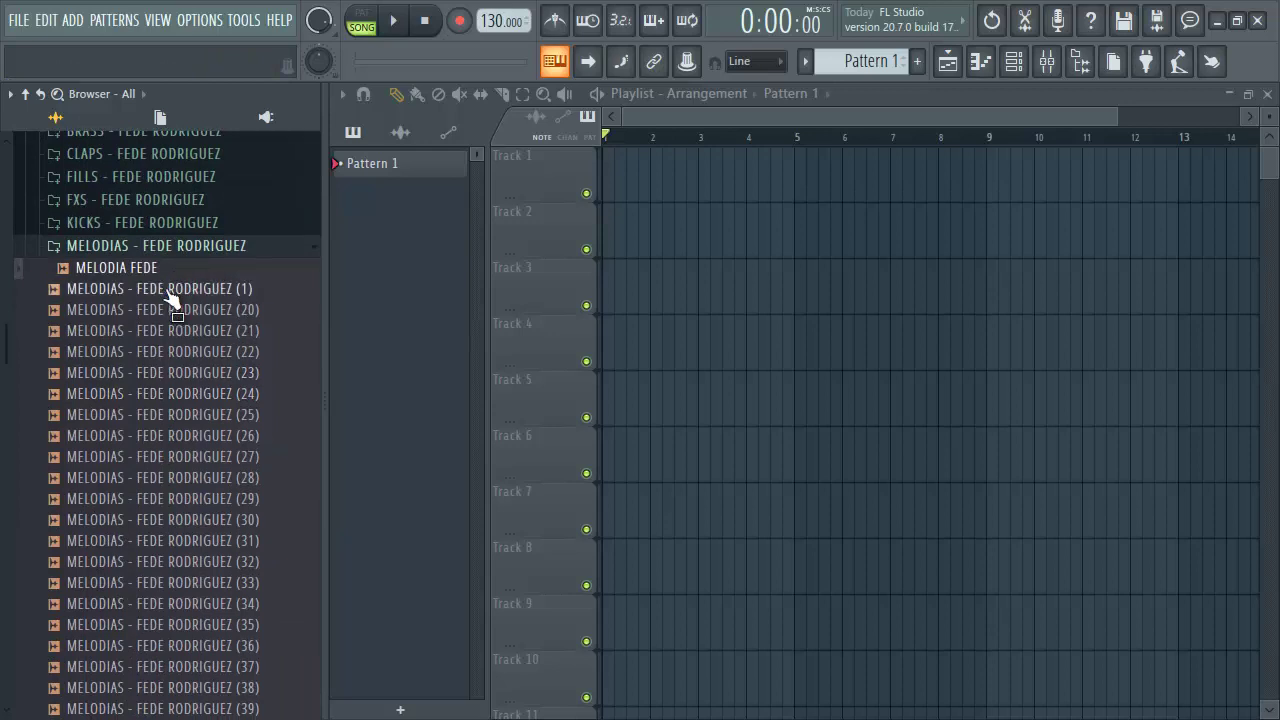
pyautogui.click(214, 290)
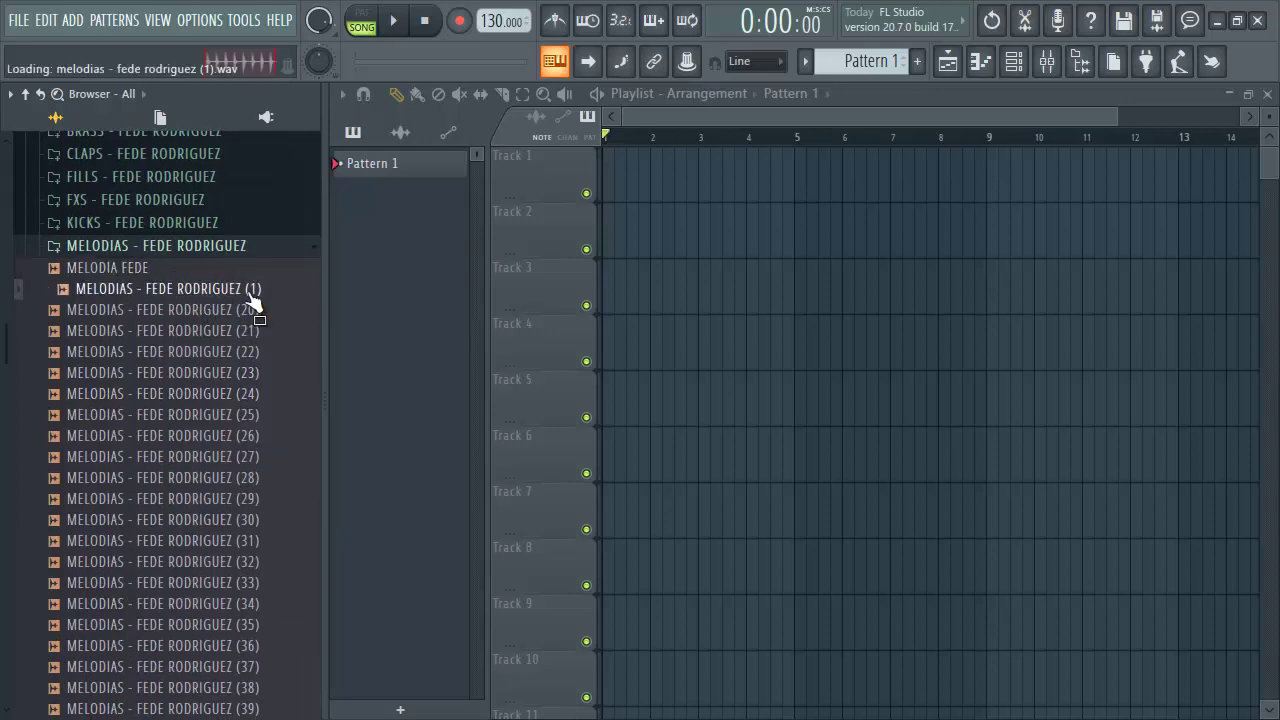
pyautogui.click(248, 310)
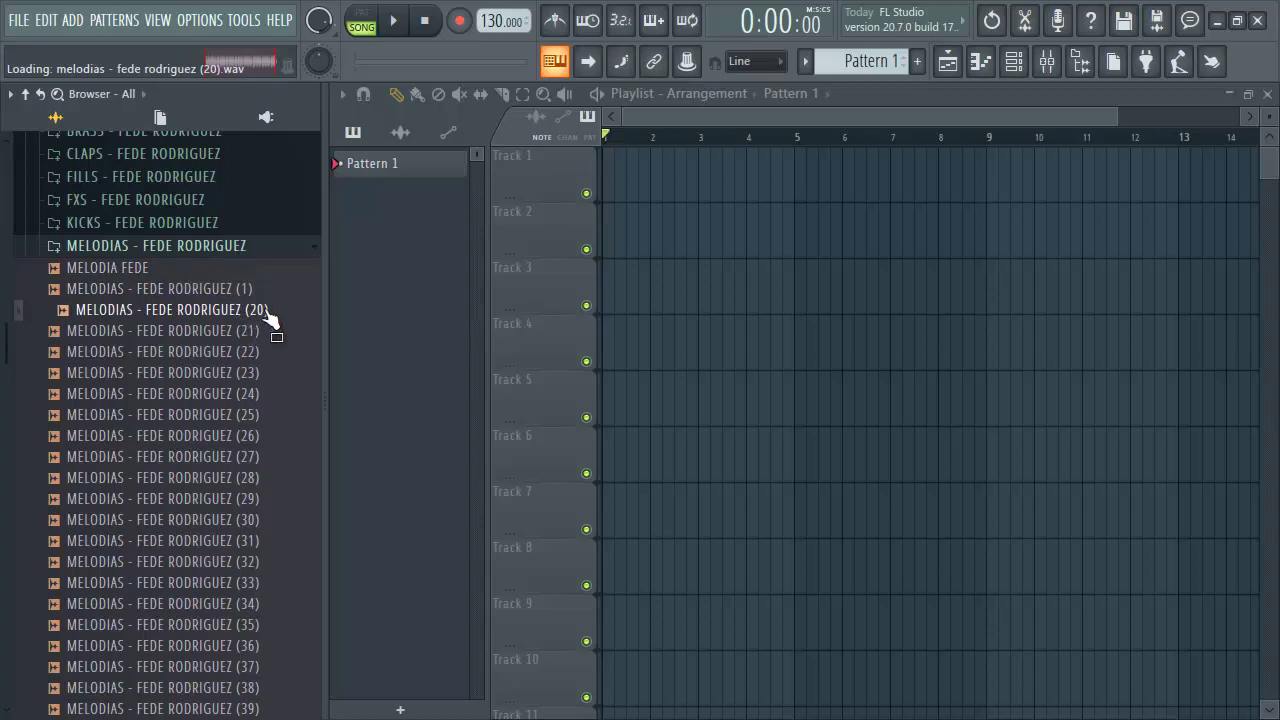
pyautogui.press('Down')
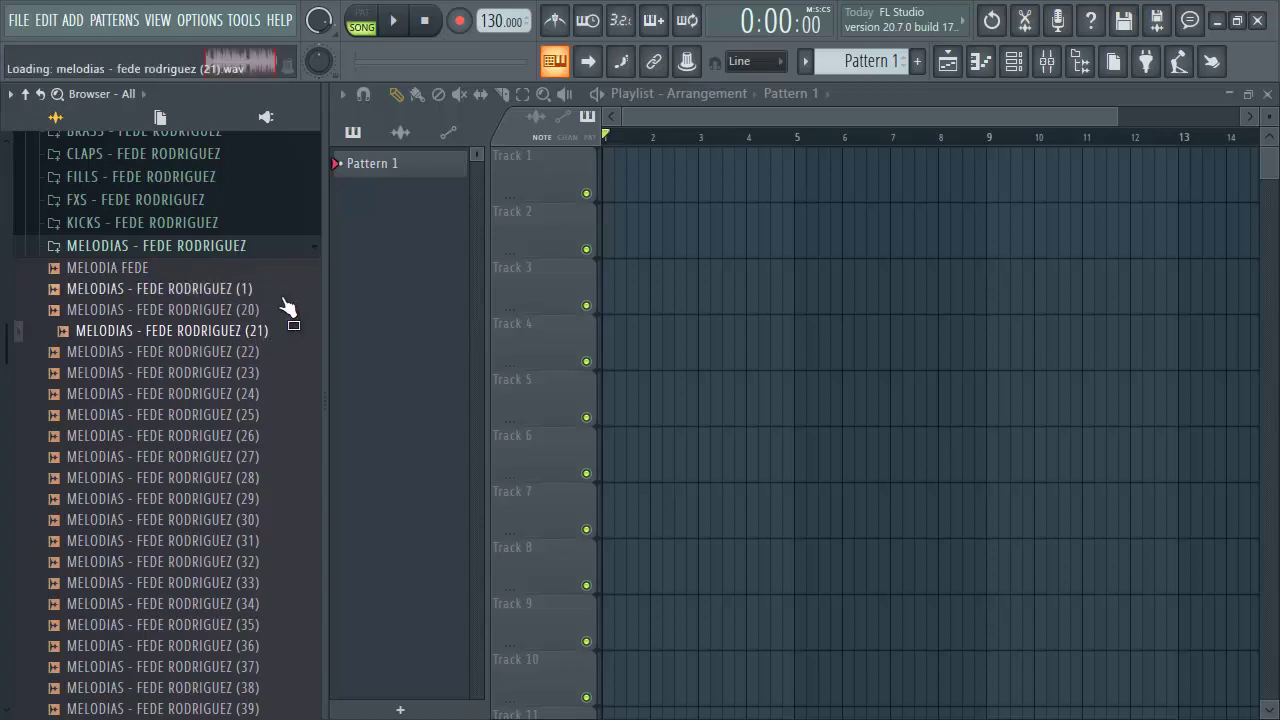
pyautogui.press('Down')
pyautogui.scroll(-2, 285, 312)
pyautogui.press('Down')
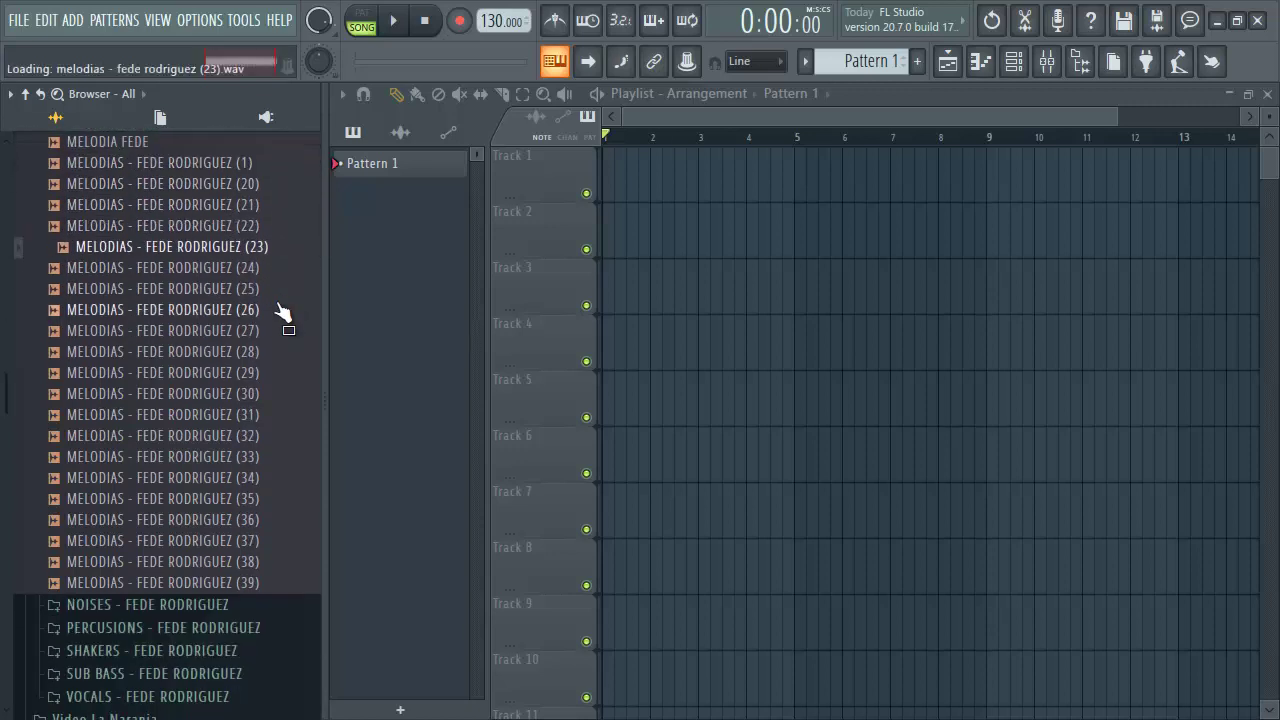
# Audition melody samples (24) to (31) in the MELODIAS folder.
pyautogui.click(253, 270)
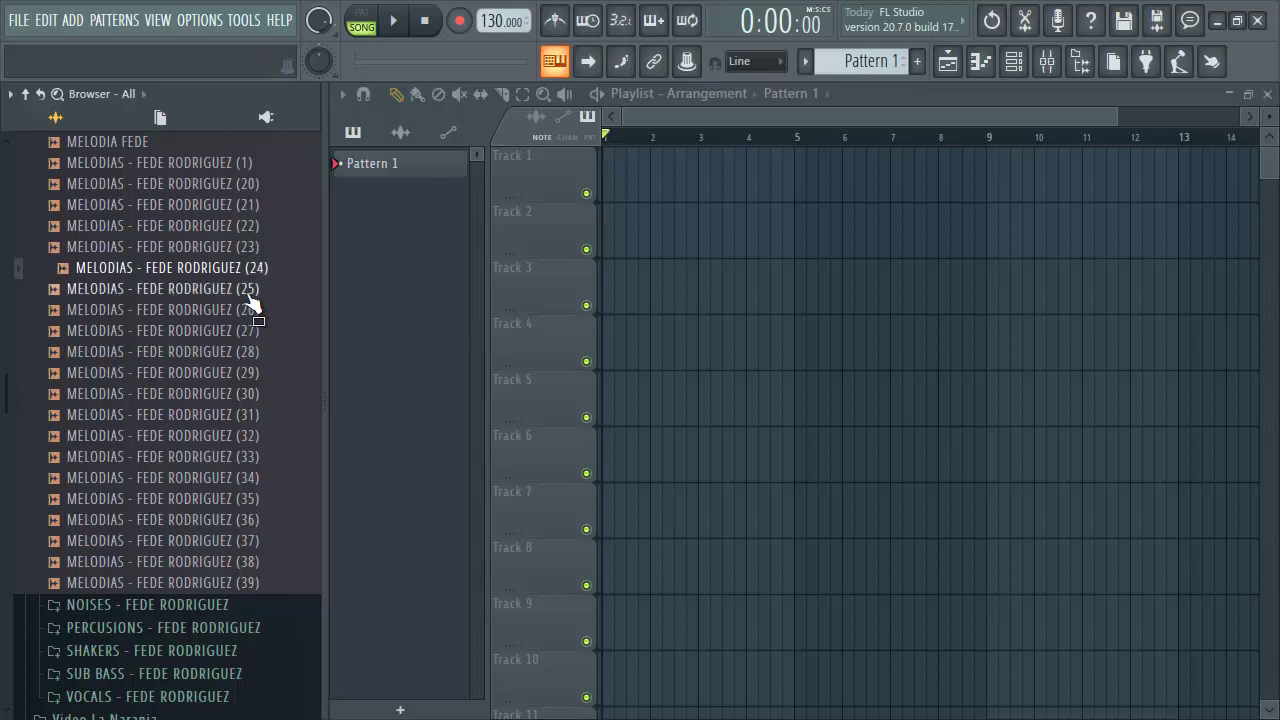
pyautogui.click(245, 293)
pyautogui.click(244, 314)
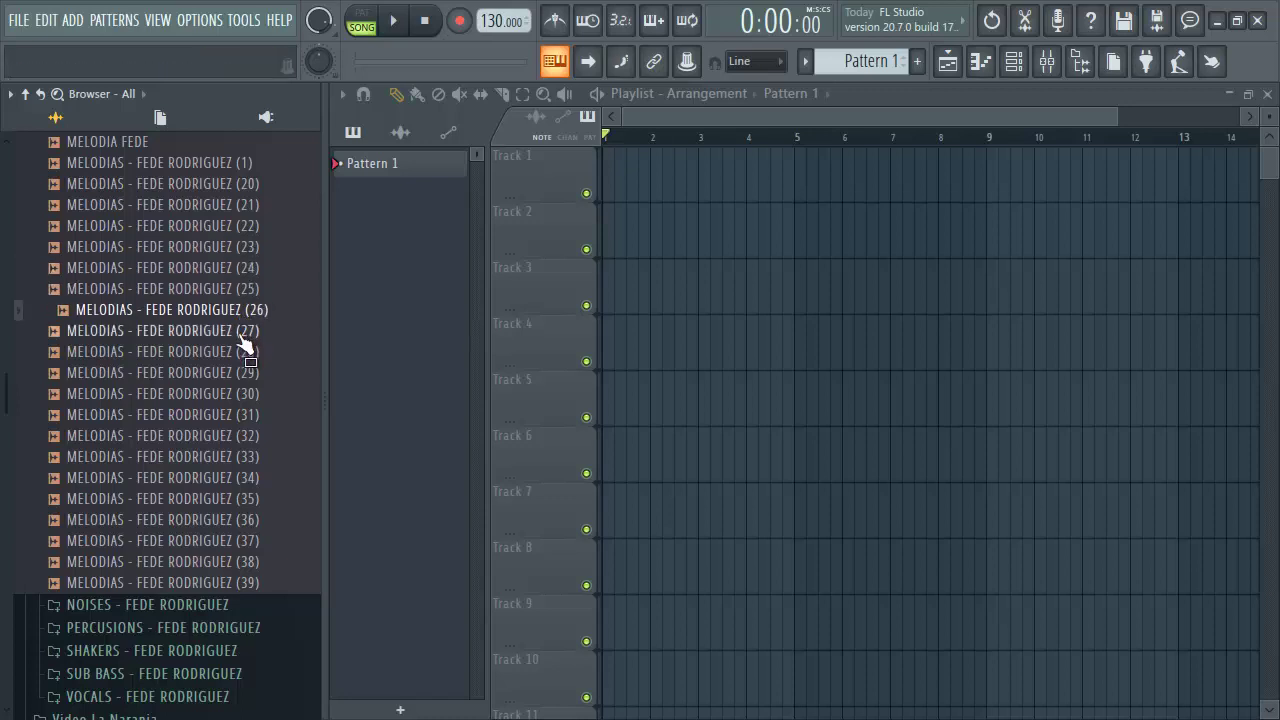
pyautogui.click(242, 336)
pyautogui.click(226, 356)
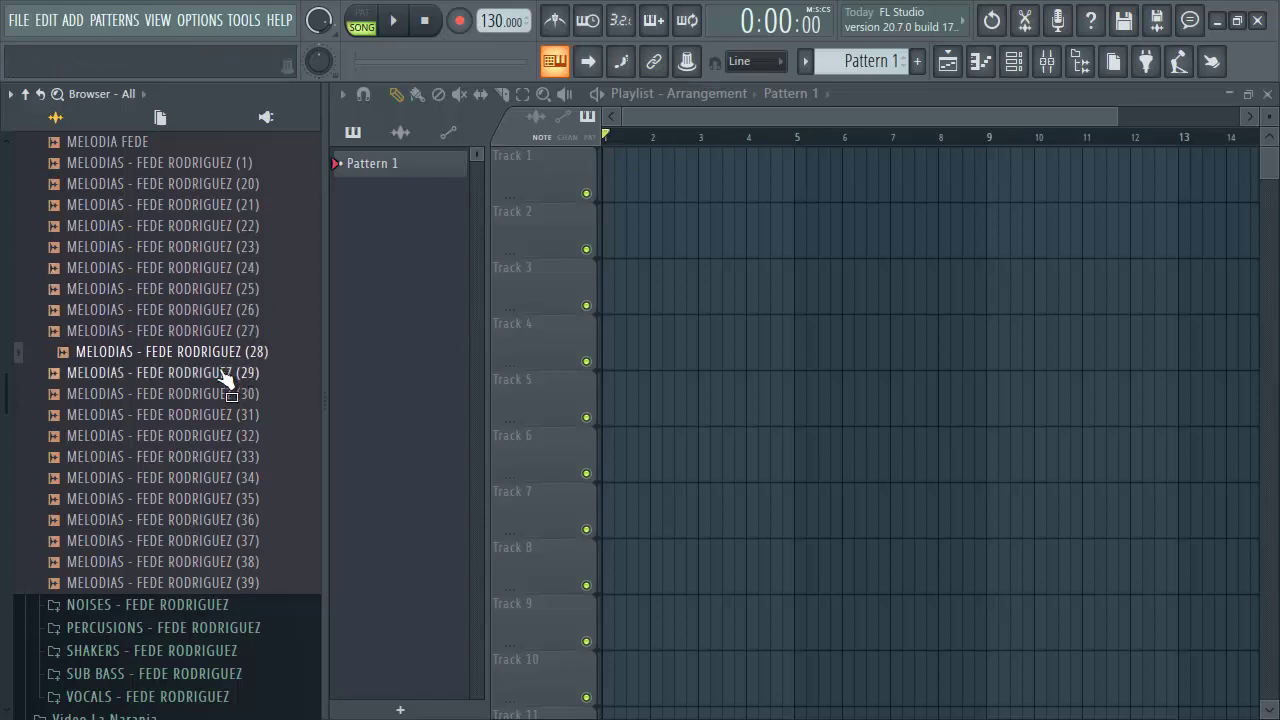
pyautogui.click(220, 376)
pyautogui.click(212, 398)
pyautogui.click(236, 413)
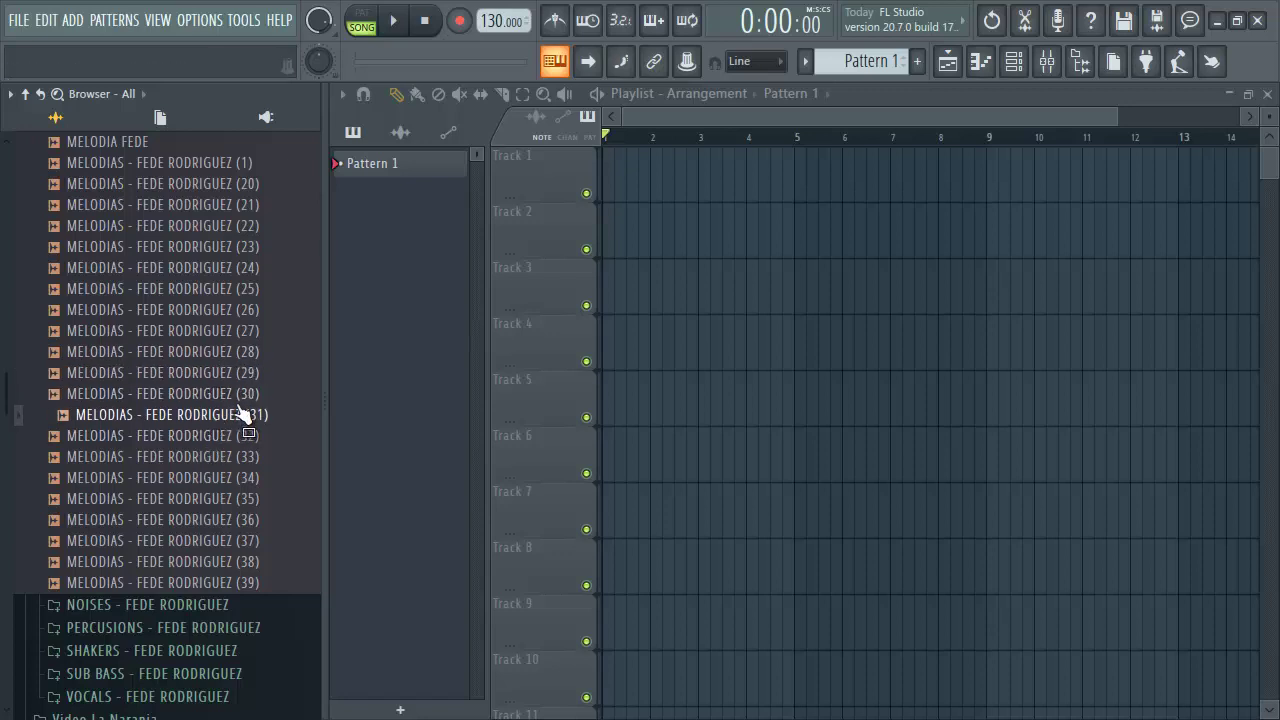
# Audition melody samples (32) to (39) and collapse the MELODIAS folder.
pyautogui.click(244, 435)
pyautogui.click(250, 456)
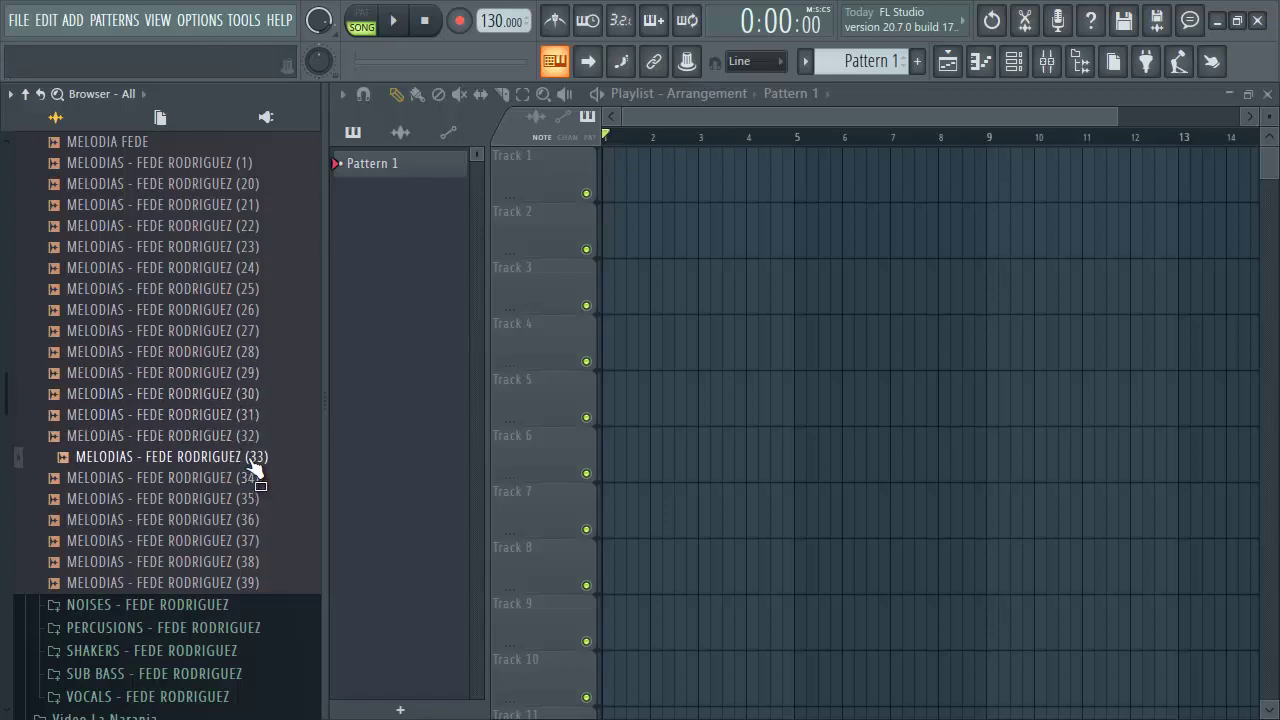
pyautogui.click(255, 476)
pyautogui.press('Down')
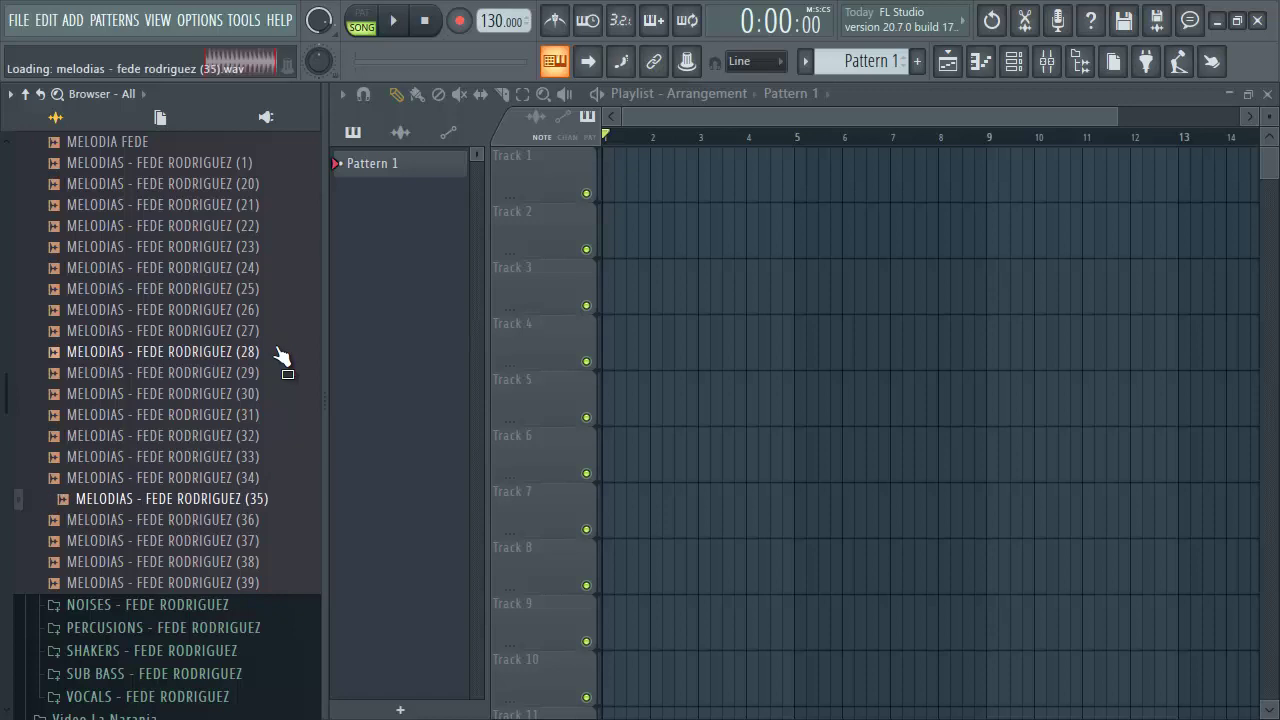
pyautogui.press('Down')
pyautogui.press('Down')
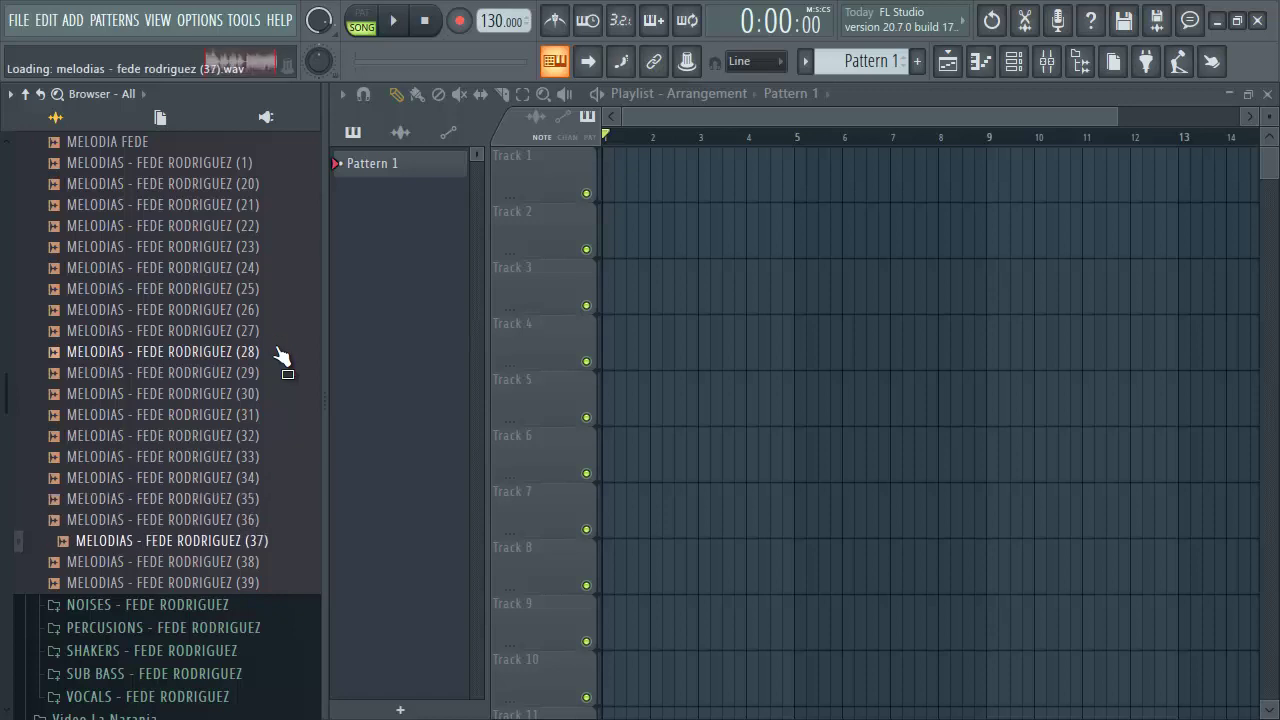
pyautogui.press('Down')
pyautogui.press('Down')
pyautogui.press('Left')
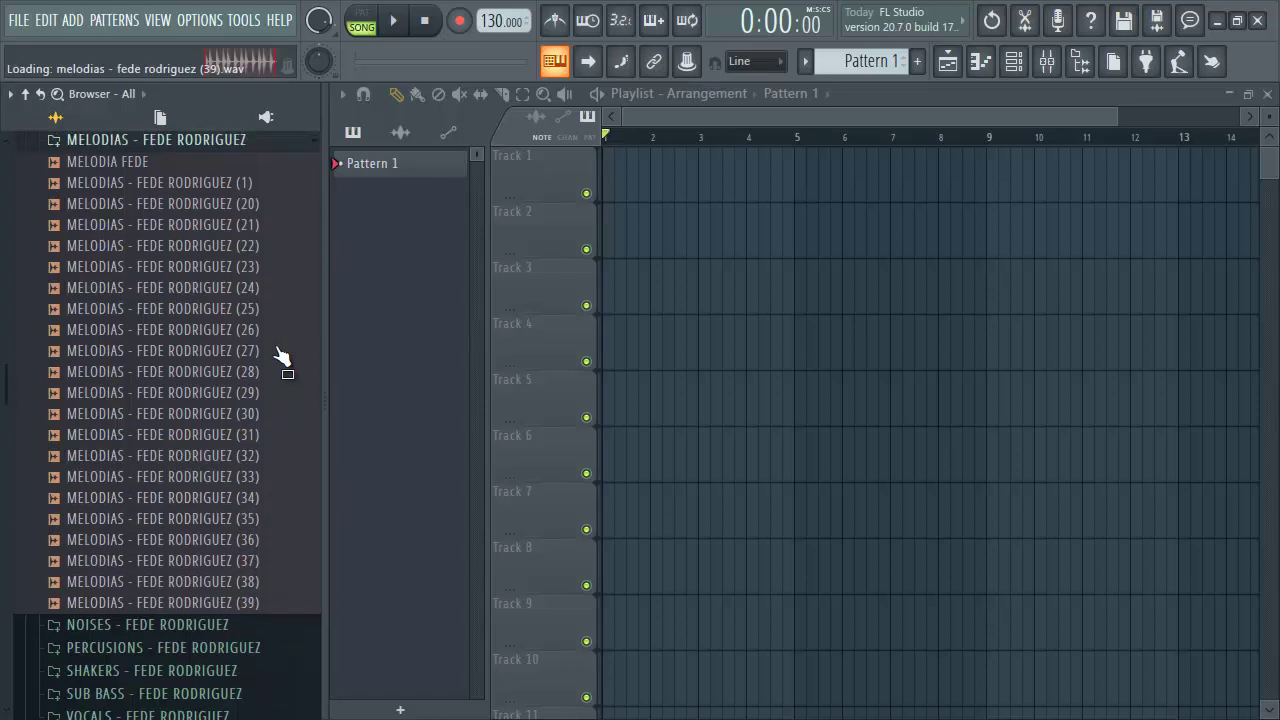
pyautogui.press('Left')
# Expand the NOISES folder, audition noise samples (1) to (3), and collapse the folder.
pyautogui.press('Down')
pyautogui.press('Right')
pyautogui.press('Down')
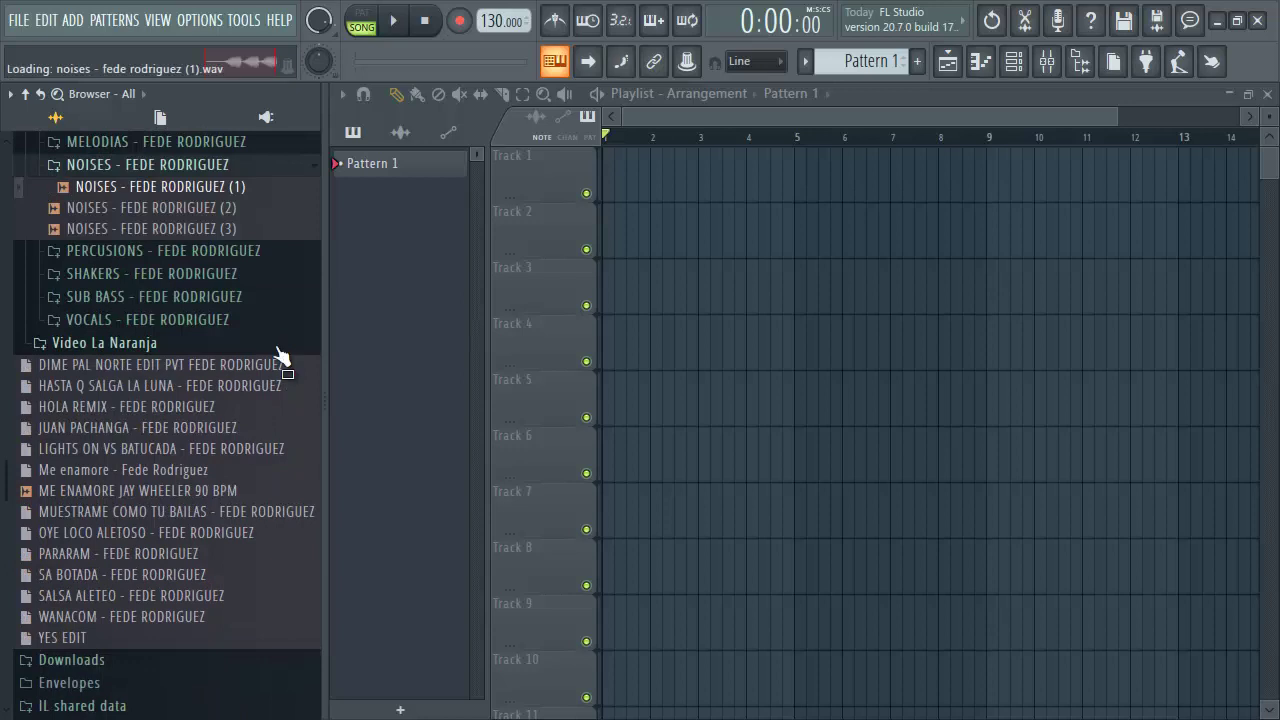
pyautogui.press('Down')
pyautogui.press('Down')
pyautogui.press('Down')
pyautogui.press('Down')
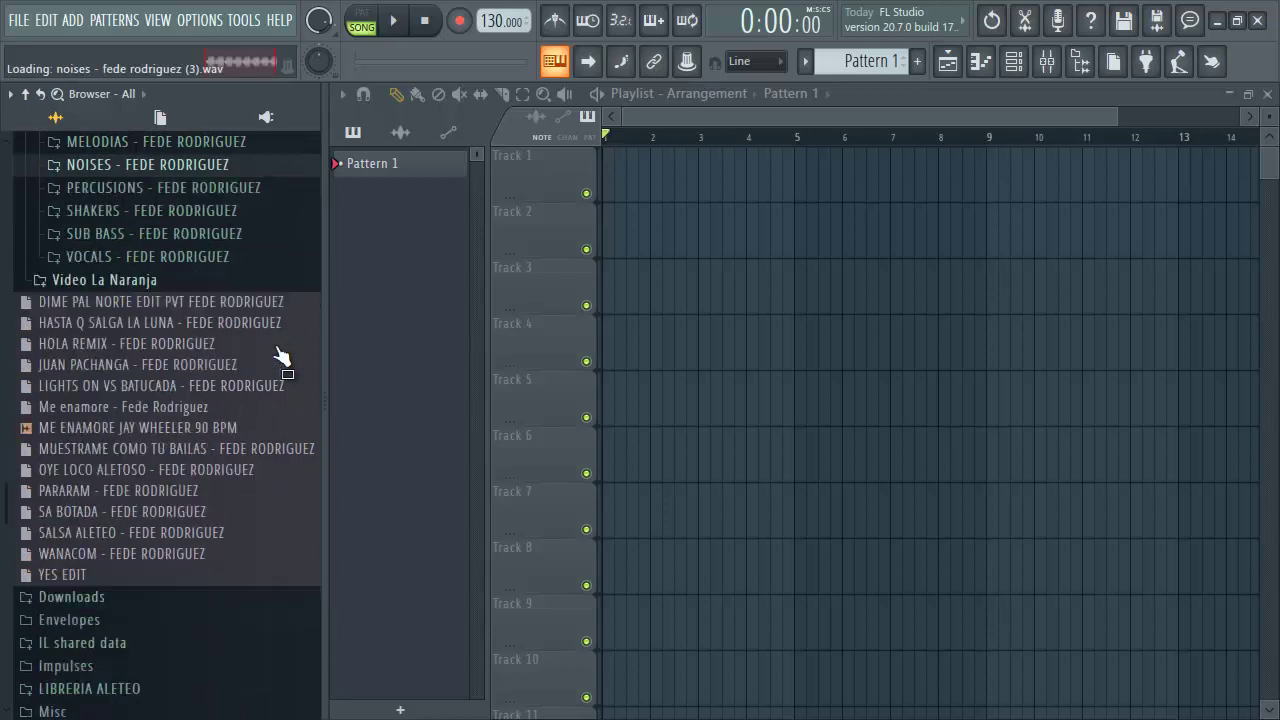
# Expand the PERCUSIONS folder, audition percussion samples (1) to (5), and collapse the folder.
pyautogui.press('Down')
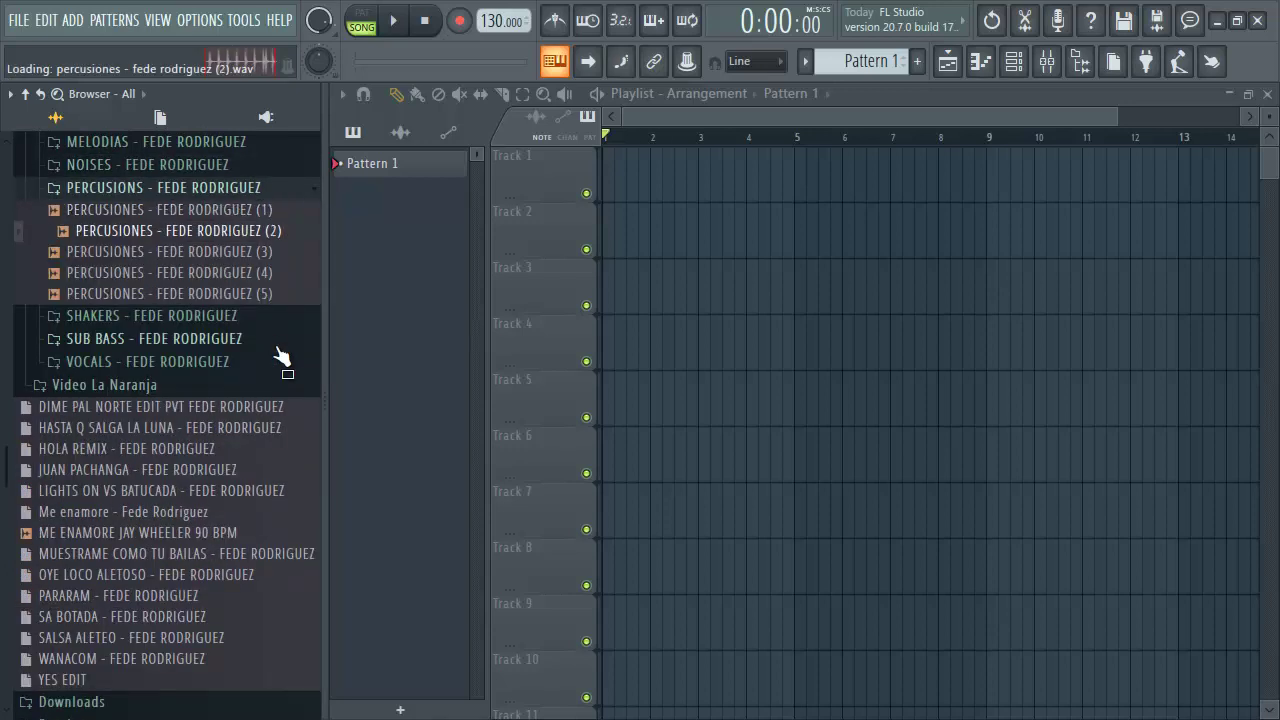
pyautogui.press('Down')
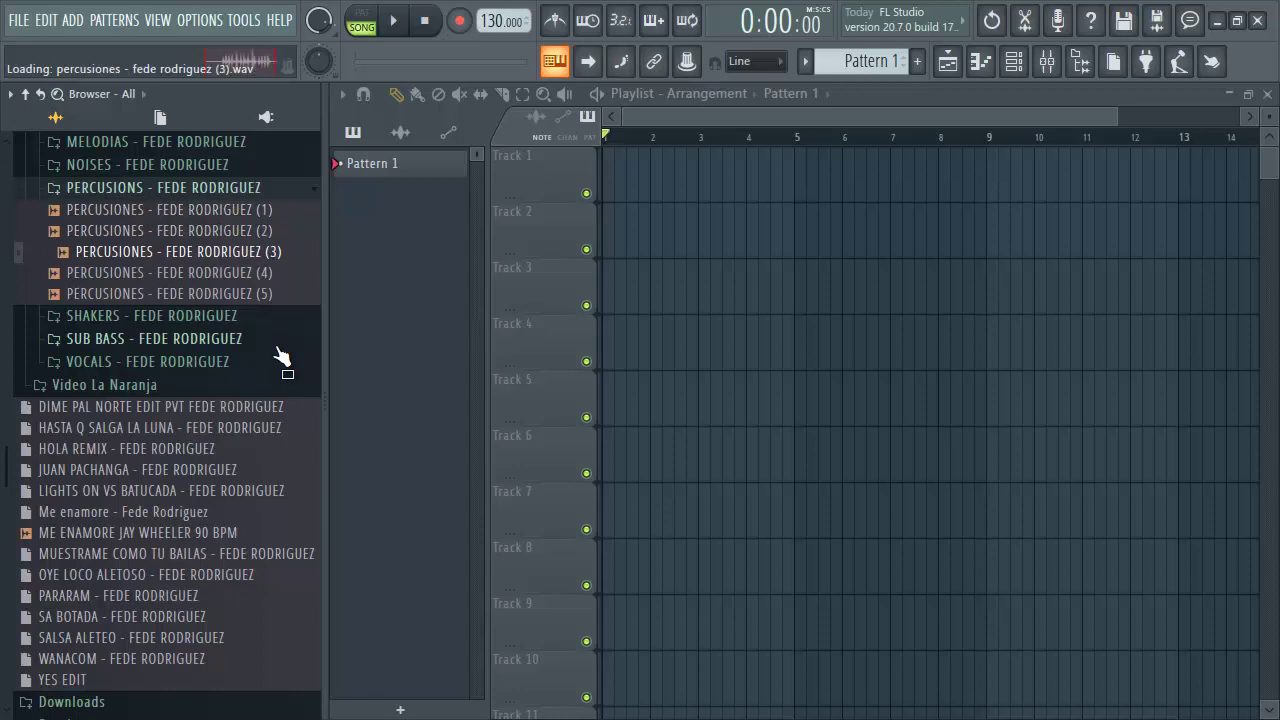
pyautogui.press('Down')
pyautogui.press('Down')
pyautogui.press('Down')
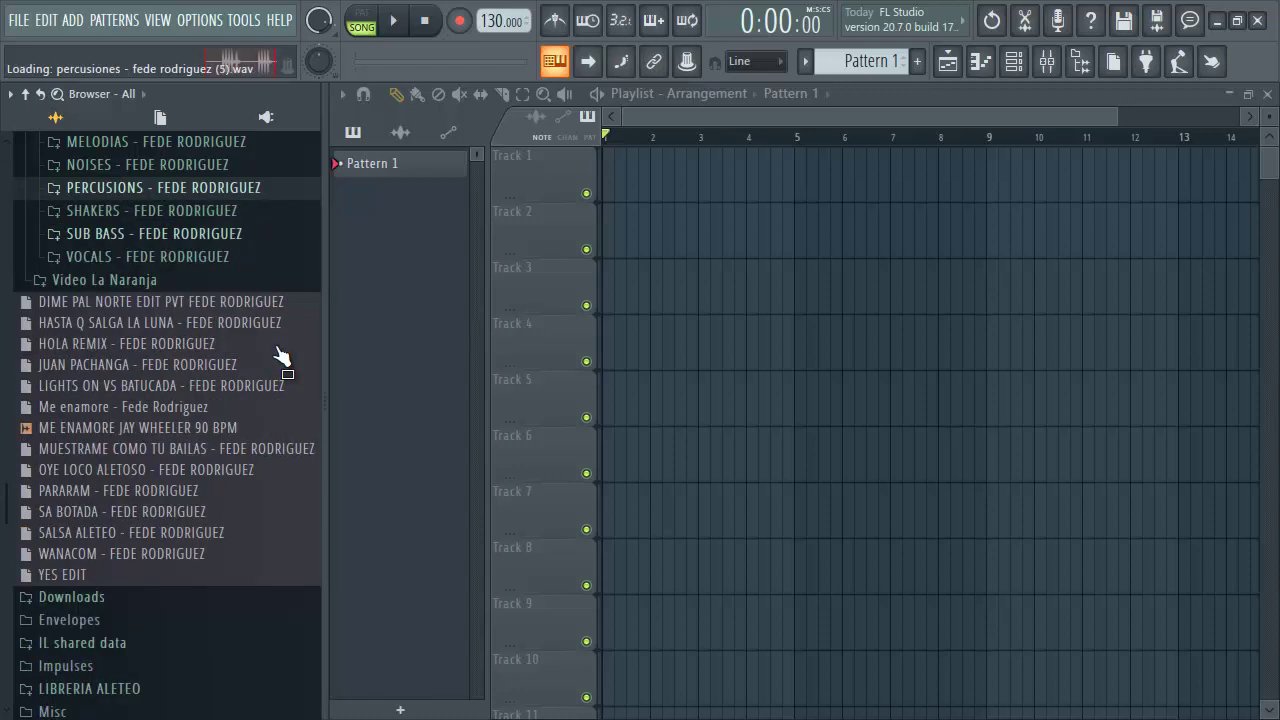
# Expand the SHAKERS folder, audition shaker samples (1) to (3), and collapse the folder.
pyautogui.press('Right')
pyautogui.press('Down')
pyautogui.press('Down')
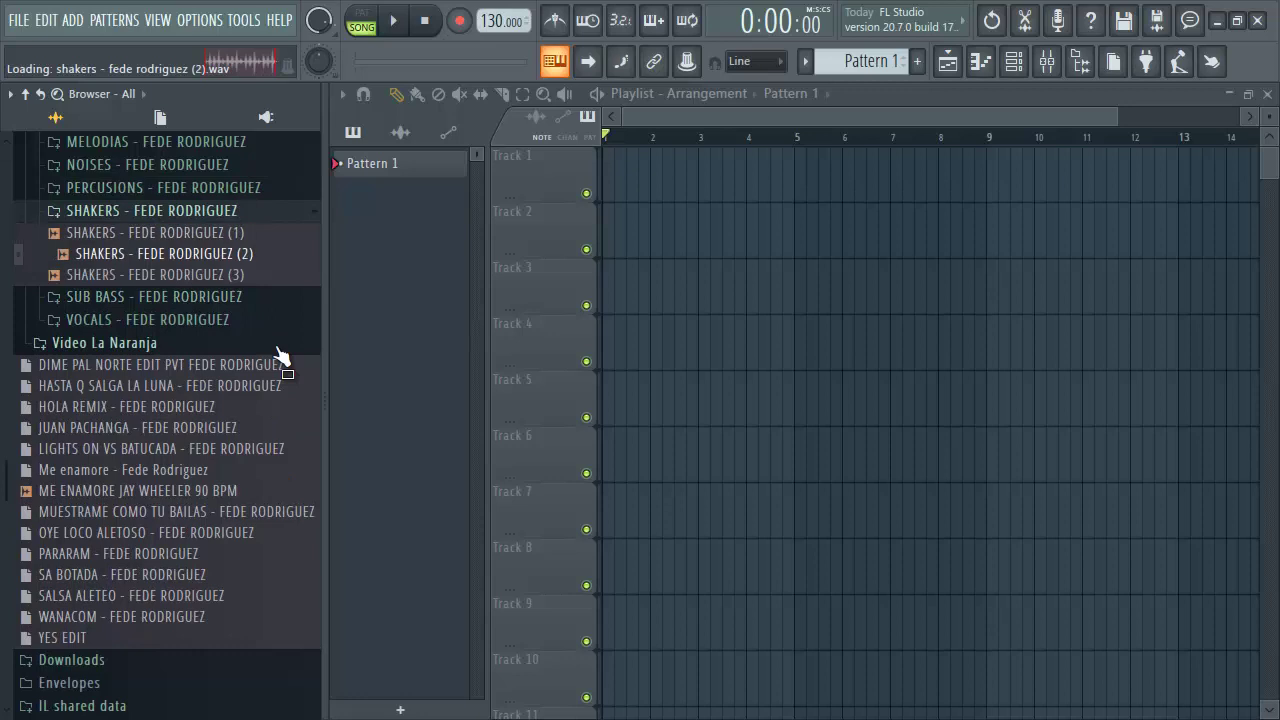
pyautogui.press('Down')
pyautogui.press('Left')
# Expand the SUB BASS folder and audition sub bass samples (1) to (5).
pyautogui.press('Down')
pyautogui.press('Right')
pyautogui.press('Down')
pyautogui.press('Down')
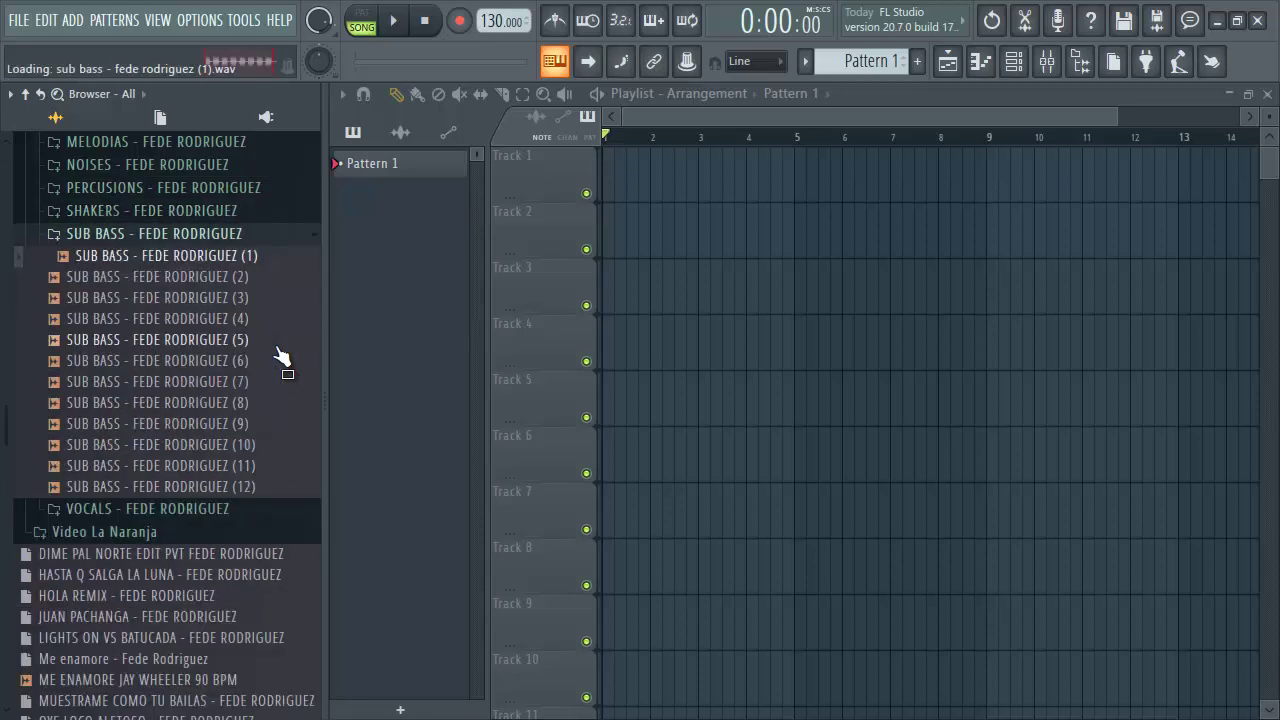
pyautogui.press('Down')
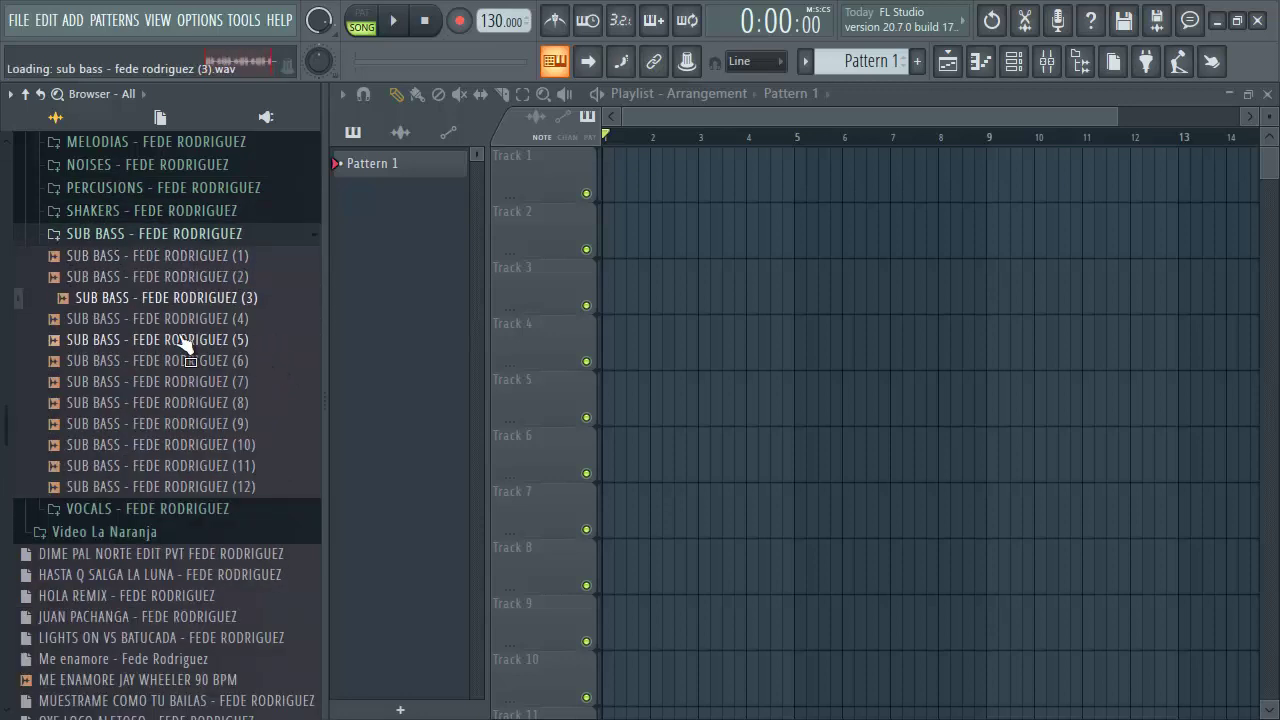
pyautogui.click(161, 325)
pyautogui.press('Down')
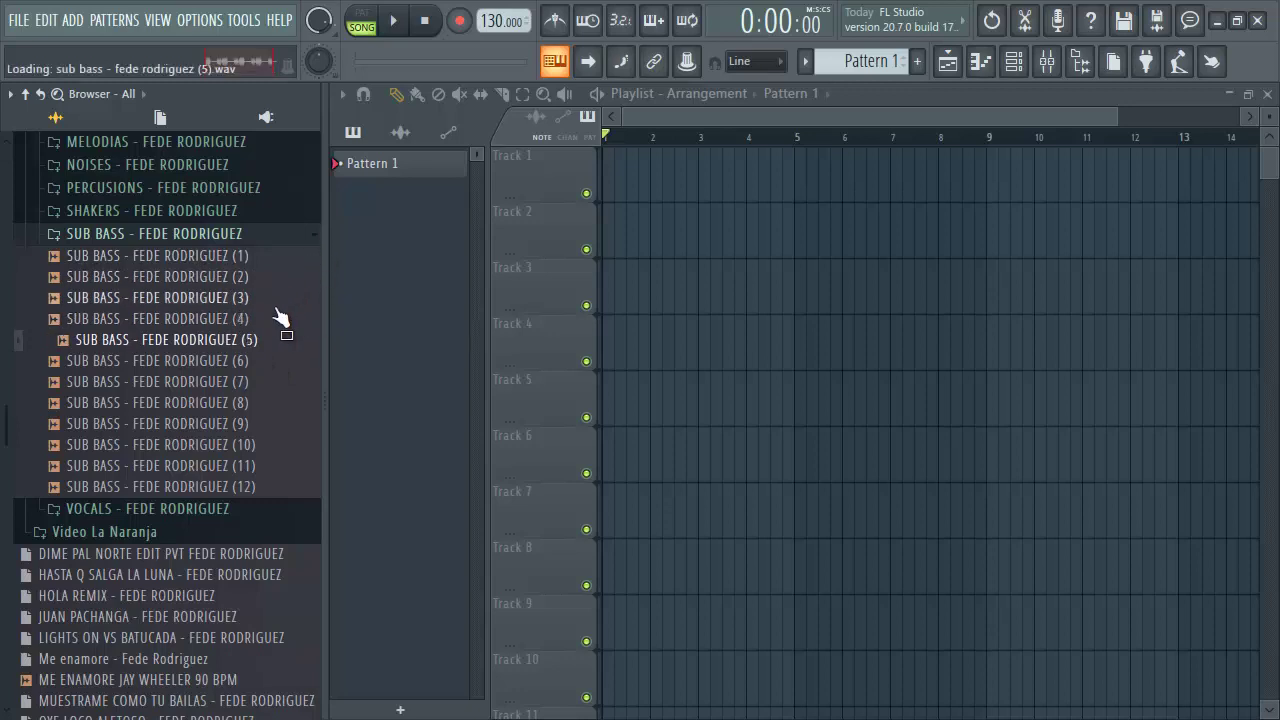
# Audition sub bass samples (6) to (12) and collapse the SUB BASS folder.
pyautogui.press('Down')
pyautogui.press('Down')
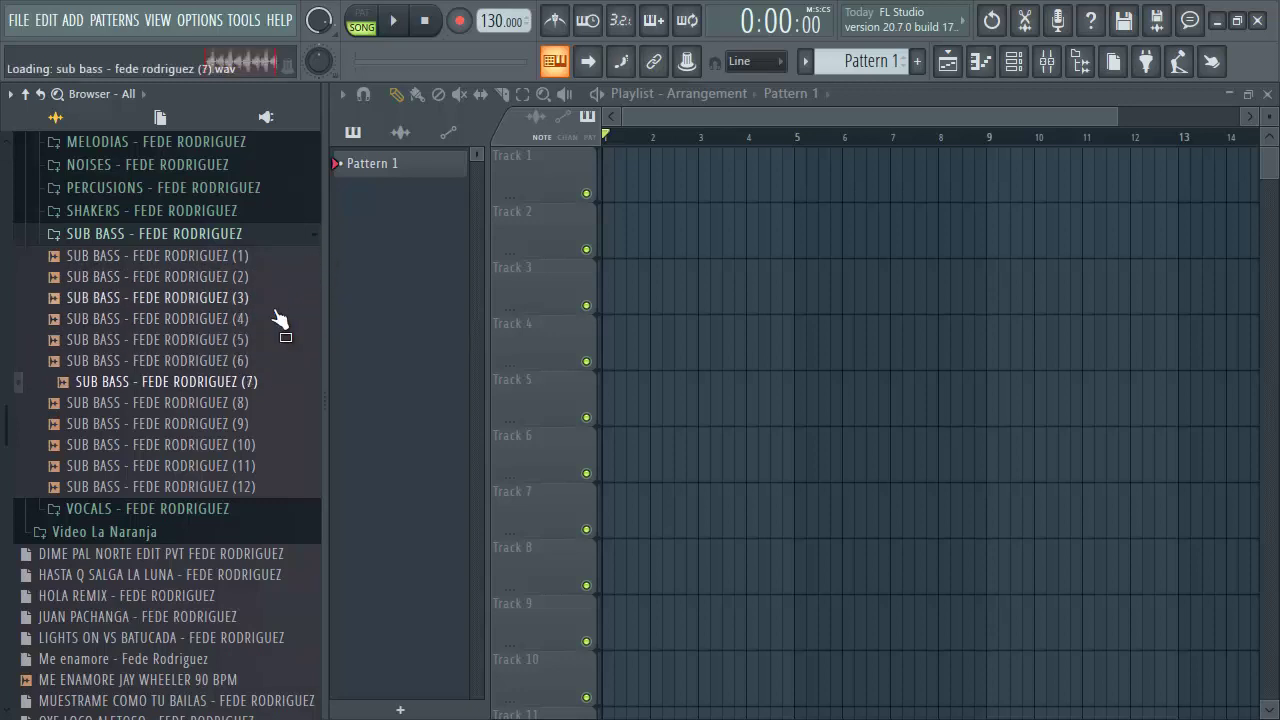
pyautogui.press('Down')
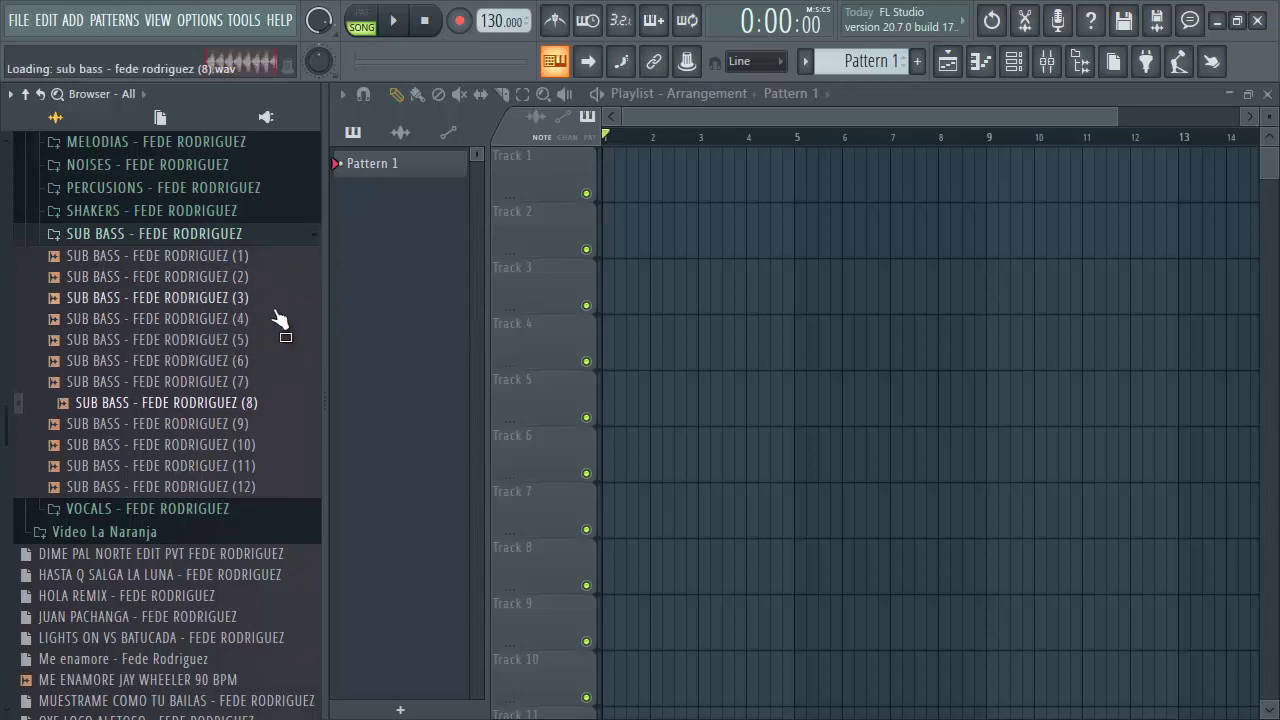
pyautogui.press('Down')
pyautogui.press('Down')
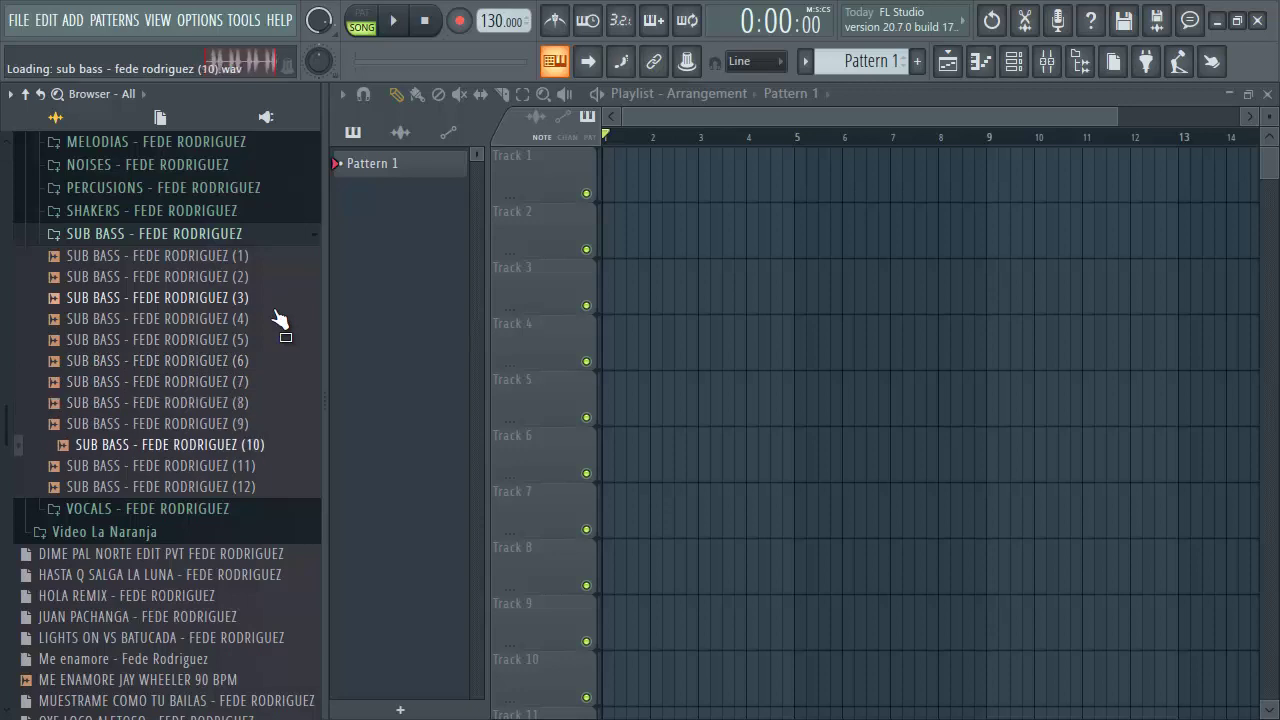
pyautogui.press('Down')
pyautogui.press('Down')
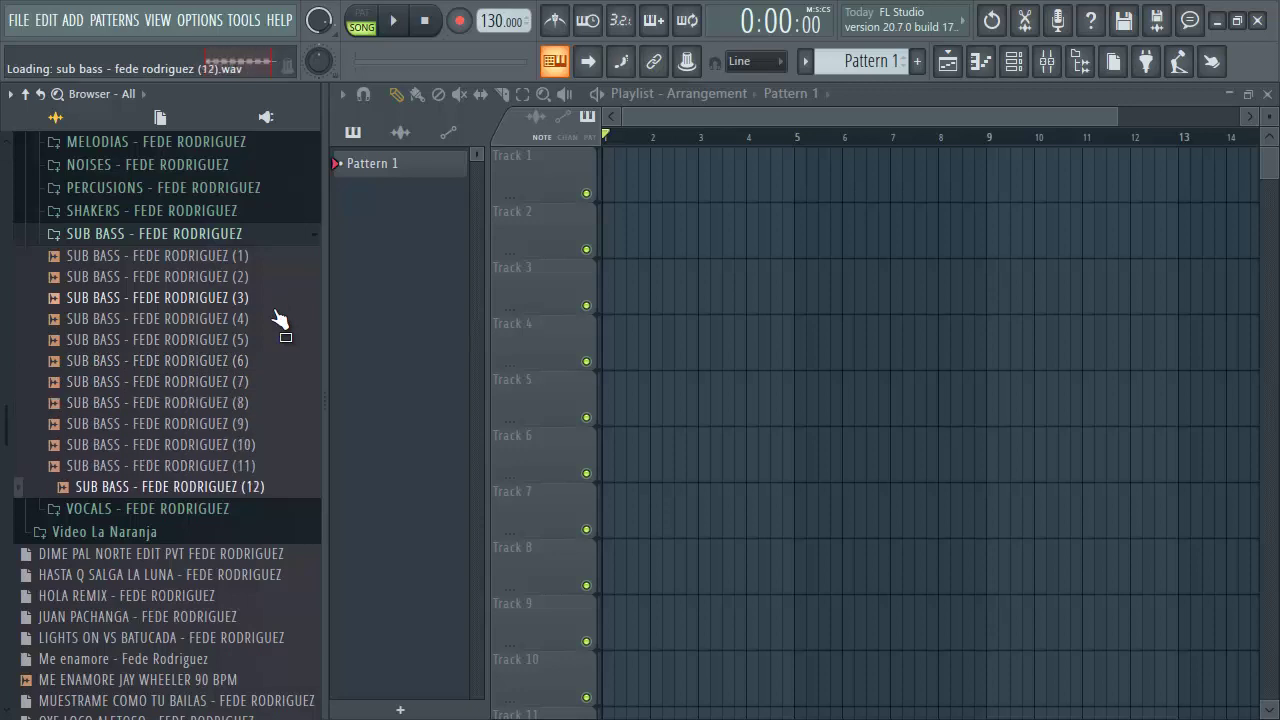
pyautogui.press('Down')
# Expand the VOCALS folder, audition its vocal samples, and collapse the folder.
pyautogui.press('Down')
pyautogui.press('Down')
pyautogui.press('Down')
pyautogui.press('Down')
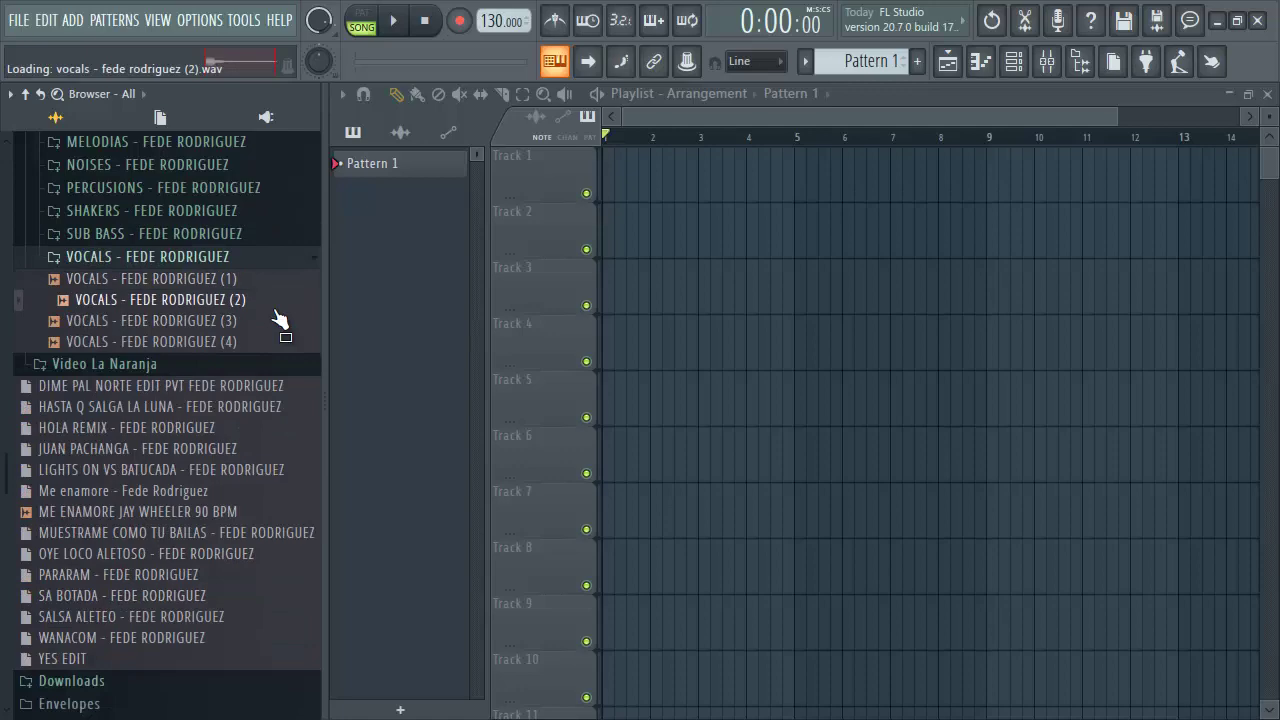
pyautogui.press('Left')
pyautogui.press('Left')
pyautogui.press('Left')
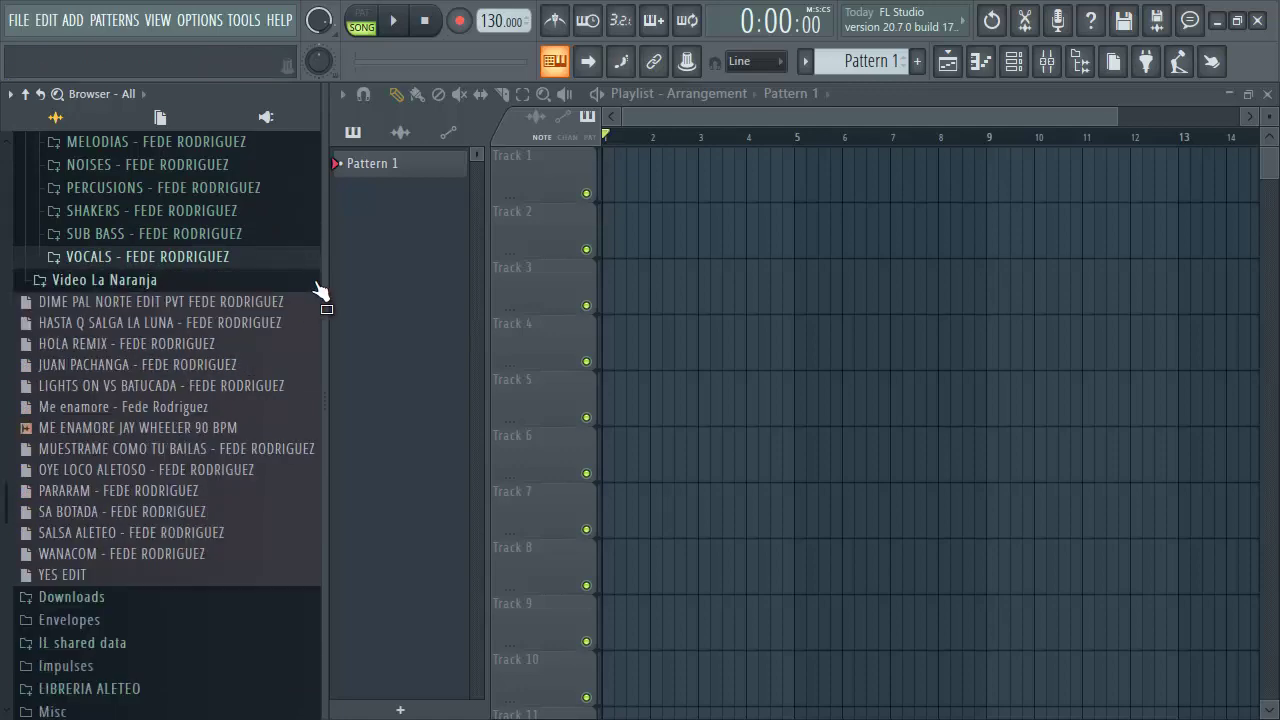
# Show the mixer to view the Master track's effect slots, and hide it again.
pyautogui.click(1046, 61)
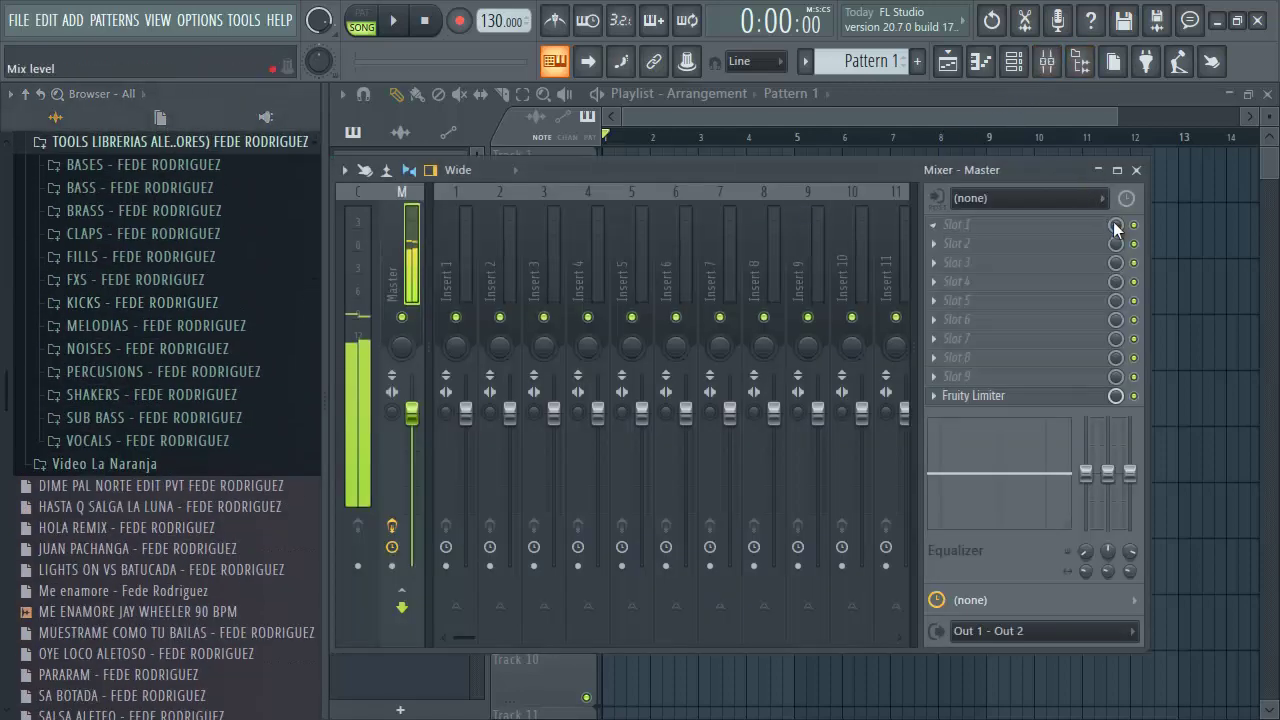
pyautogui.press('F9')
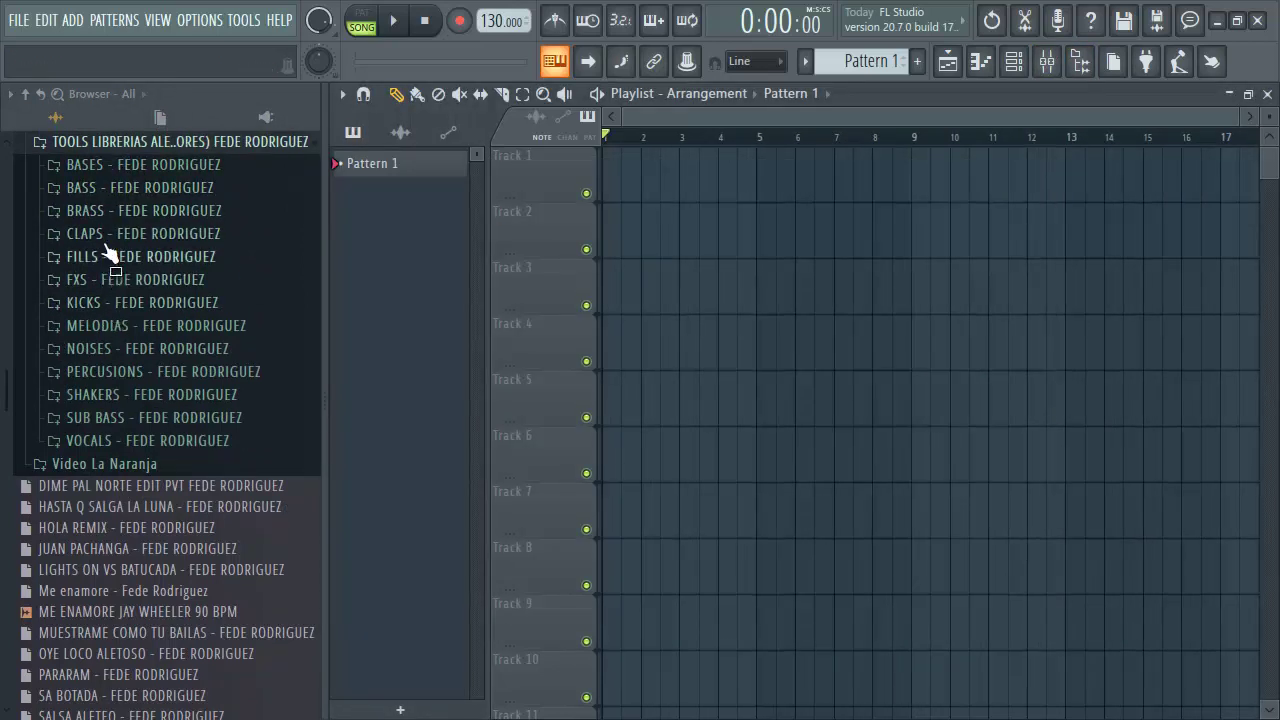
# Expand the CLAPS folder and place clap sample (2) at the start of Track 2 in the playlist.
pyautogui.click(100, 233)
pyautogui.click(134, 277)
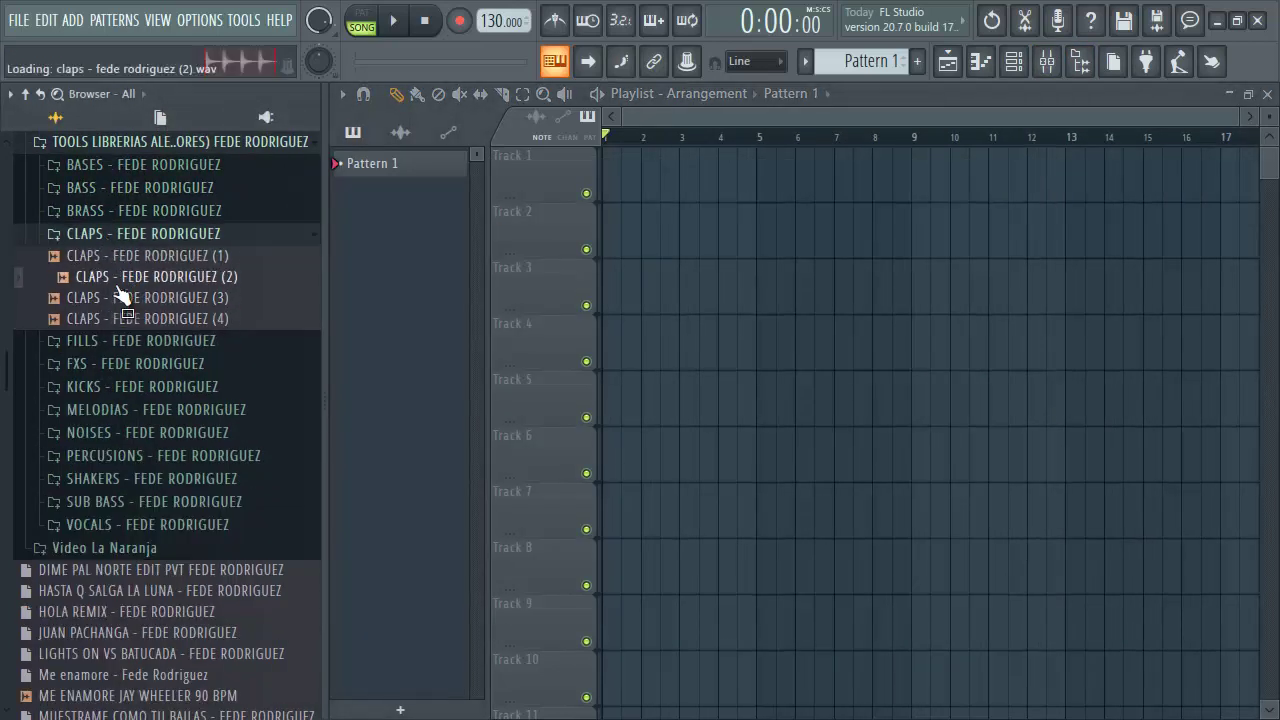
pyautogui.moveTo(118, 293)
pyautogui.mouseDown()
pyautogui.moveTo(671, 276)
pyautogui.moveTo(690, 290)
pyautogui.moveTo(618, 230)
pyautogui.mouseUp()
# Start playback and repeat the clap clip along Track 2 from bar 1 through bar 8.
pyautogui.press('space')
pyautogui.moveTo(626, 228); pyautogui.dragTo(704, 228)
pyautogui.moveTo(813, 235)
pyautogui.mouseDown()
pyautogui.moveTo(631, 234)
pyautogui.moveTo(788, 226)
pyautogui.mouseUp()
pyautogui.keyDown('ctrl'); pyautogui.click(762, 194); pyautogui.keyUp('ctrl')
pyautogui.scroll(-2, 755, 140)
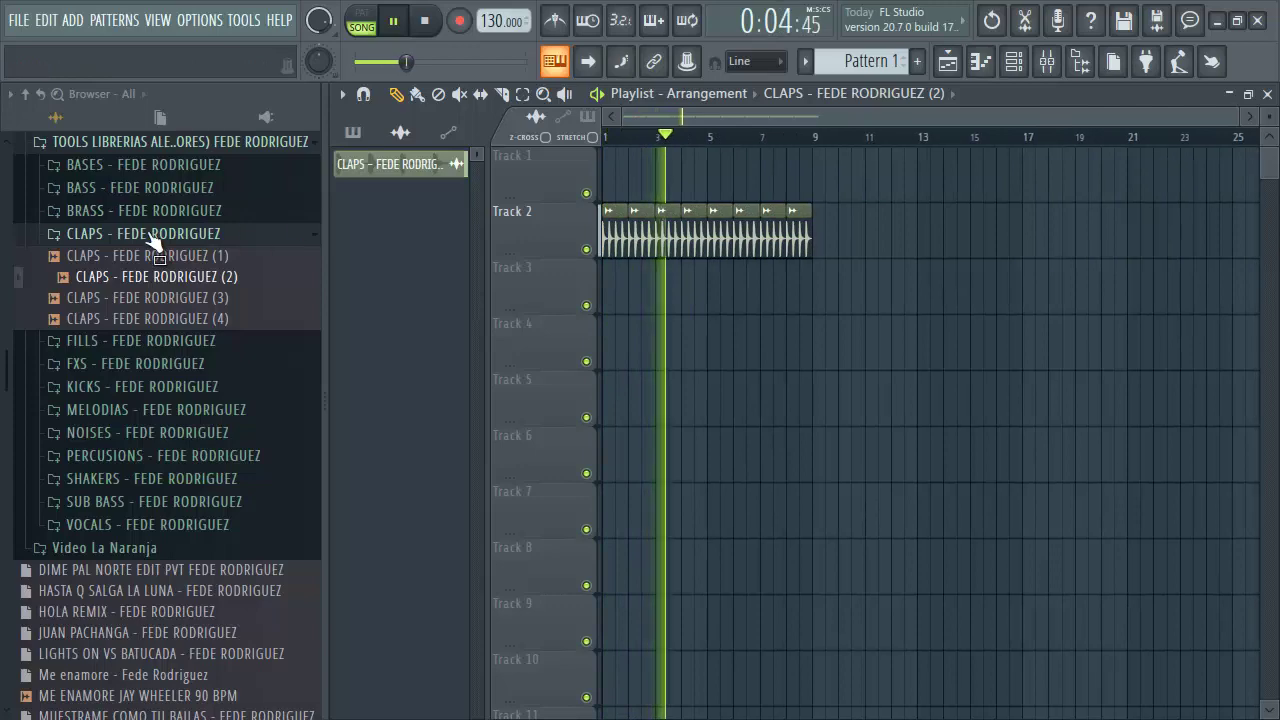
# Collapse the CLAPS folder and expand the BASS folder in the sample library.
pyautogui.click(150, 236)
pyautogui.click(145, 258)
pyautogui.click(145, 258)
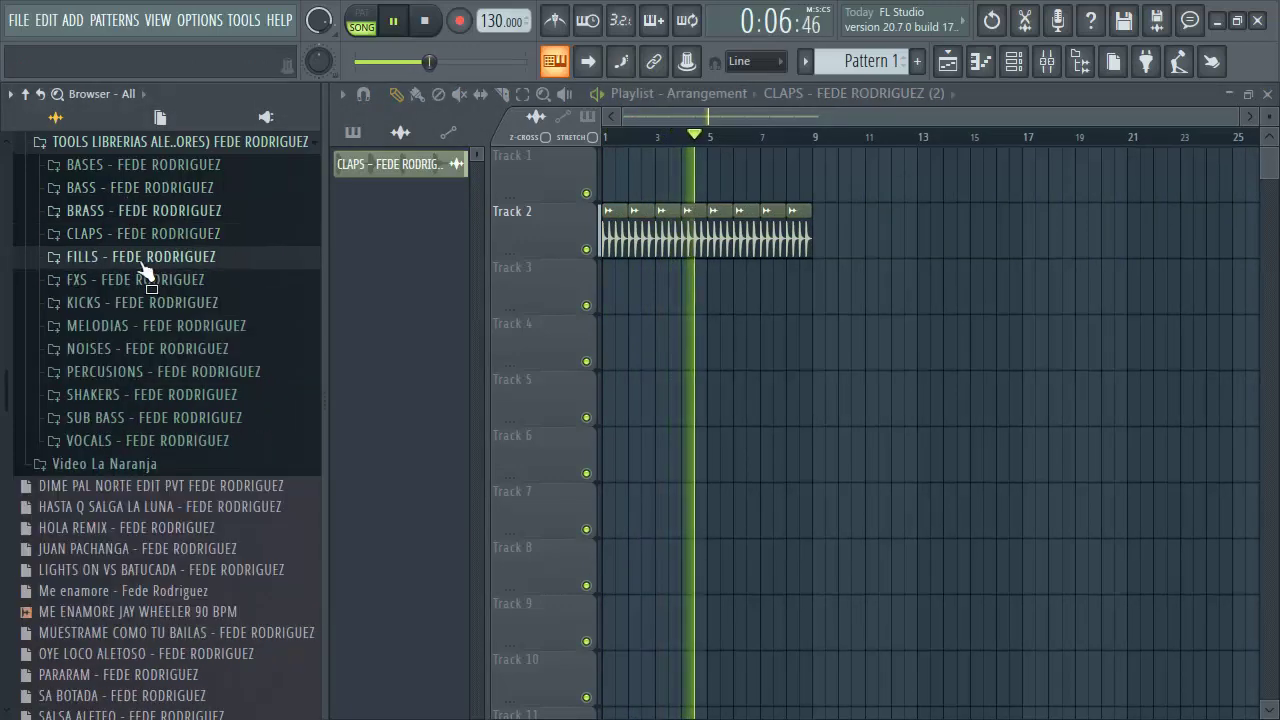
pyautogui.click(118, 188)
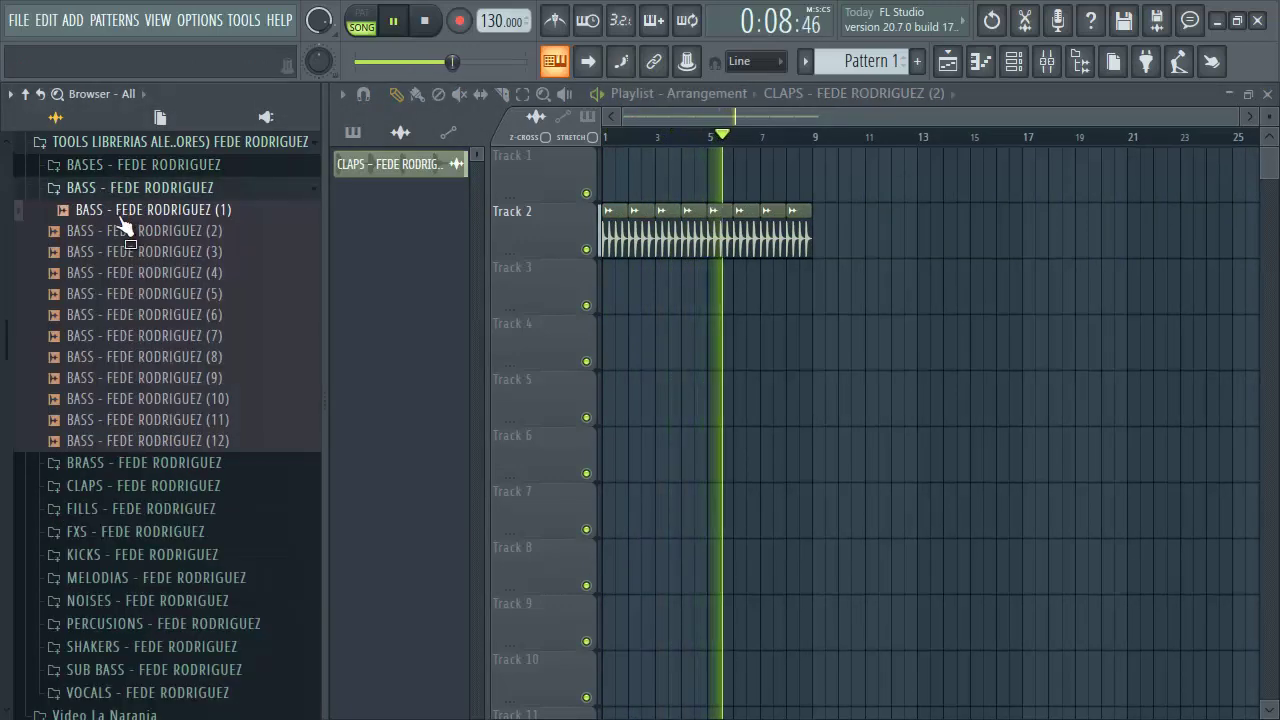
# Stop playback and audition several samples in the BASS folder, including (3), (4), (5) and (11).
pyautogui.press('space')
pyautogui.press('Down')
pyautogui.press('Down')
pyautogui.scroll(2, 615, 140)
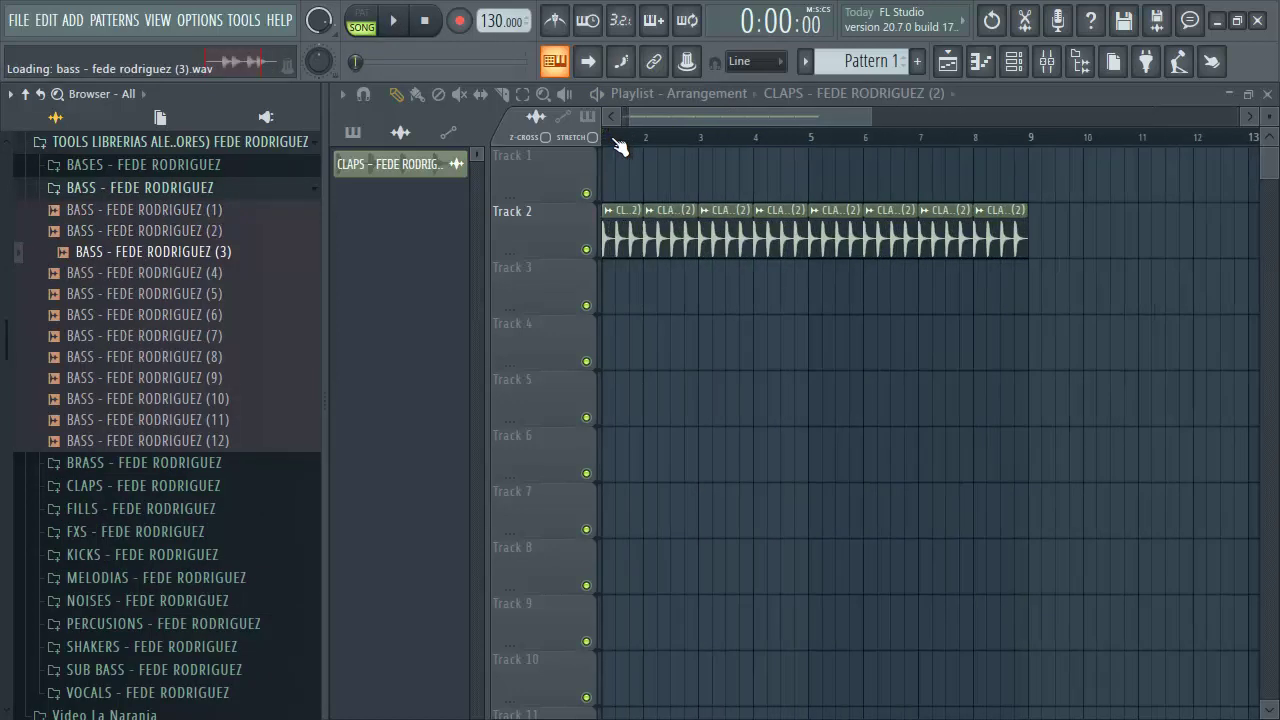
pyautogui.scroll(2, 618, 142)
pyautogui.click(149, 273)
pyautogui.click(147, 294)
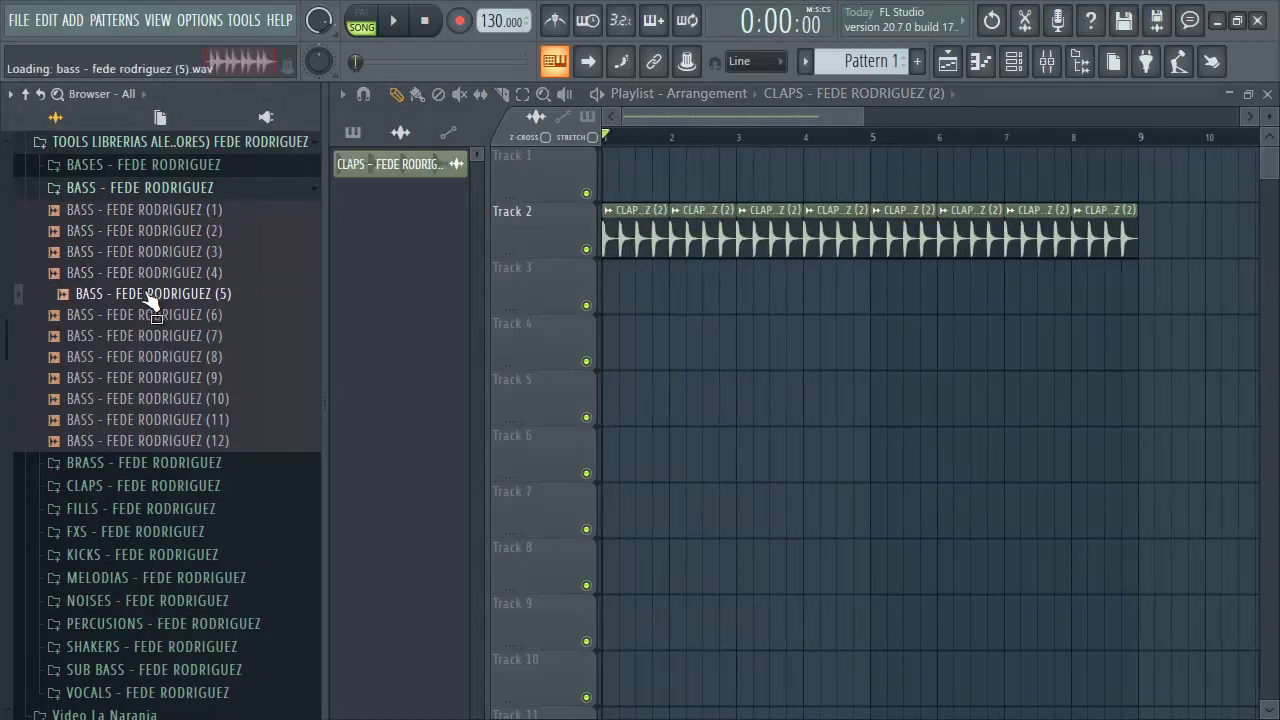
pyautogui.click(177, 441)
pyautogui.click(182, 422)
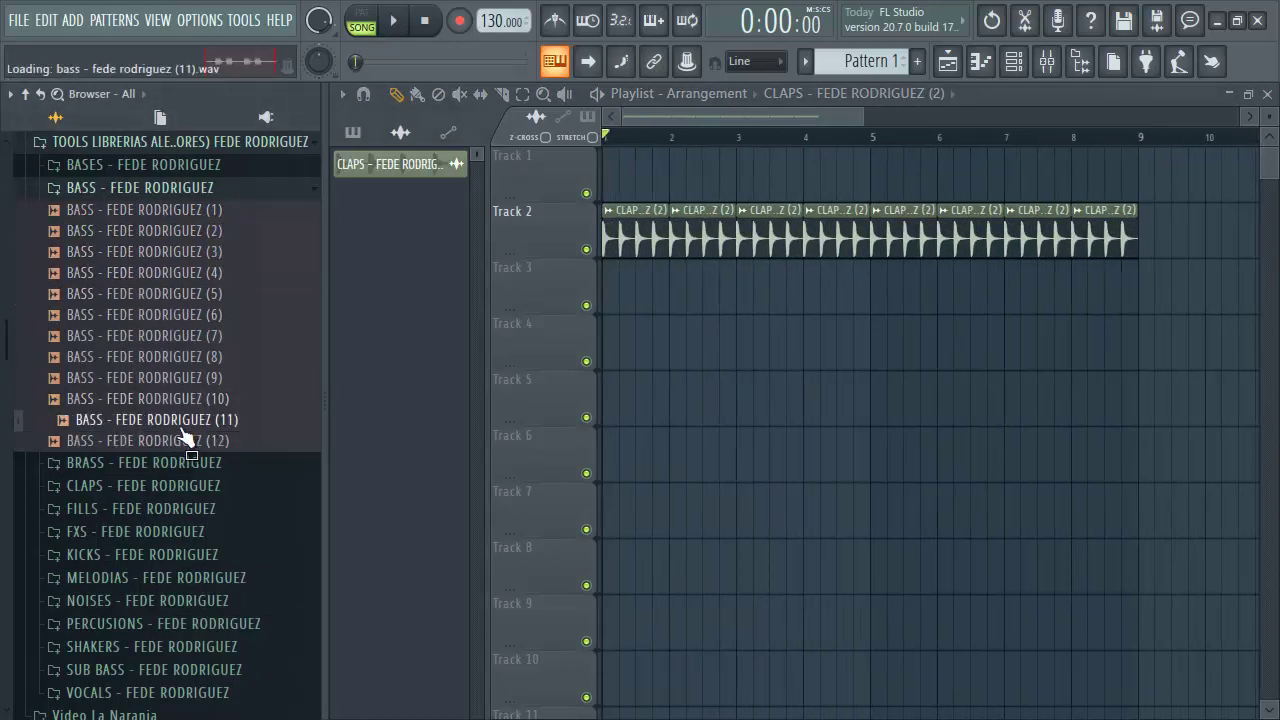
# Try bass sample (12) at the start of Track 3 during playback, and delete its channel.
pyautogui.moveTo(185, 440); pyautogui.dragTo(647, 284)
pyautogui.press('space')
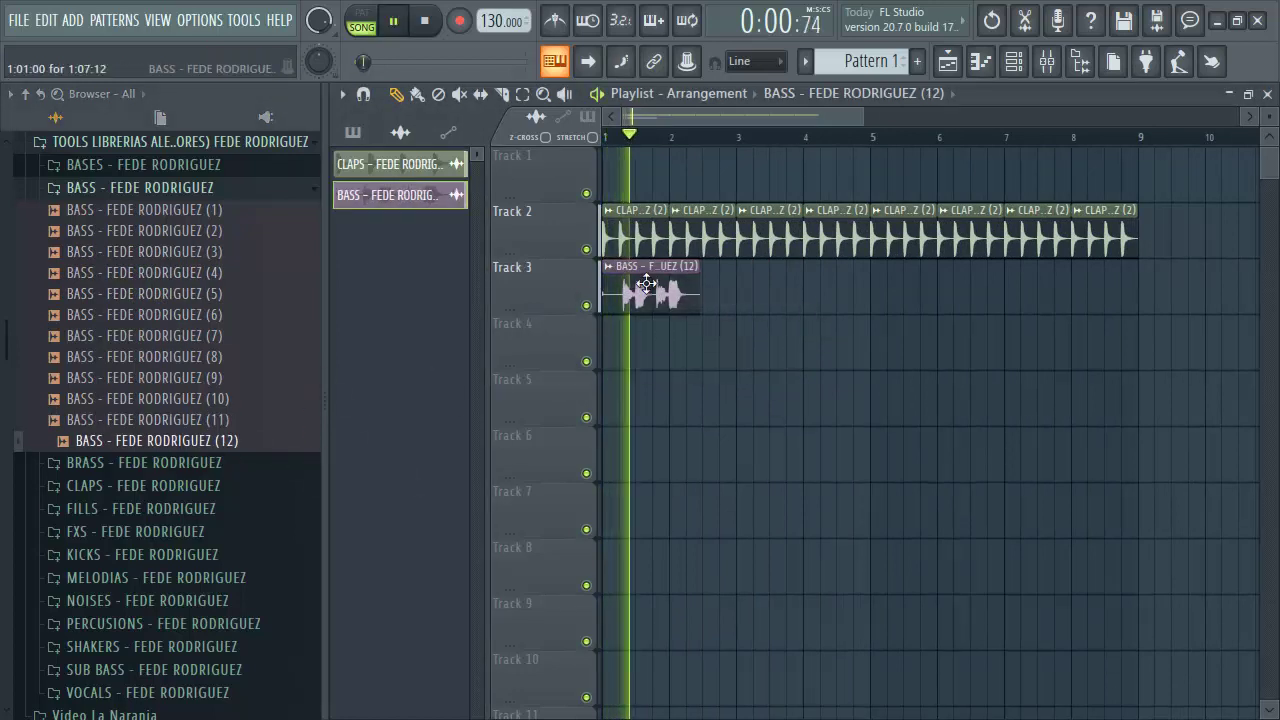
pyautogui.press('space')
pyautogui.press('F6')
pyautogui.hotkey('alt', 'Delete')
pyautogui.press('Return')
pyautogui.press('F6')
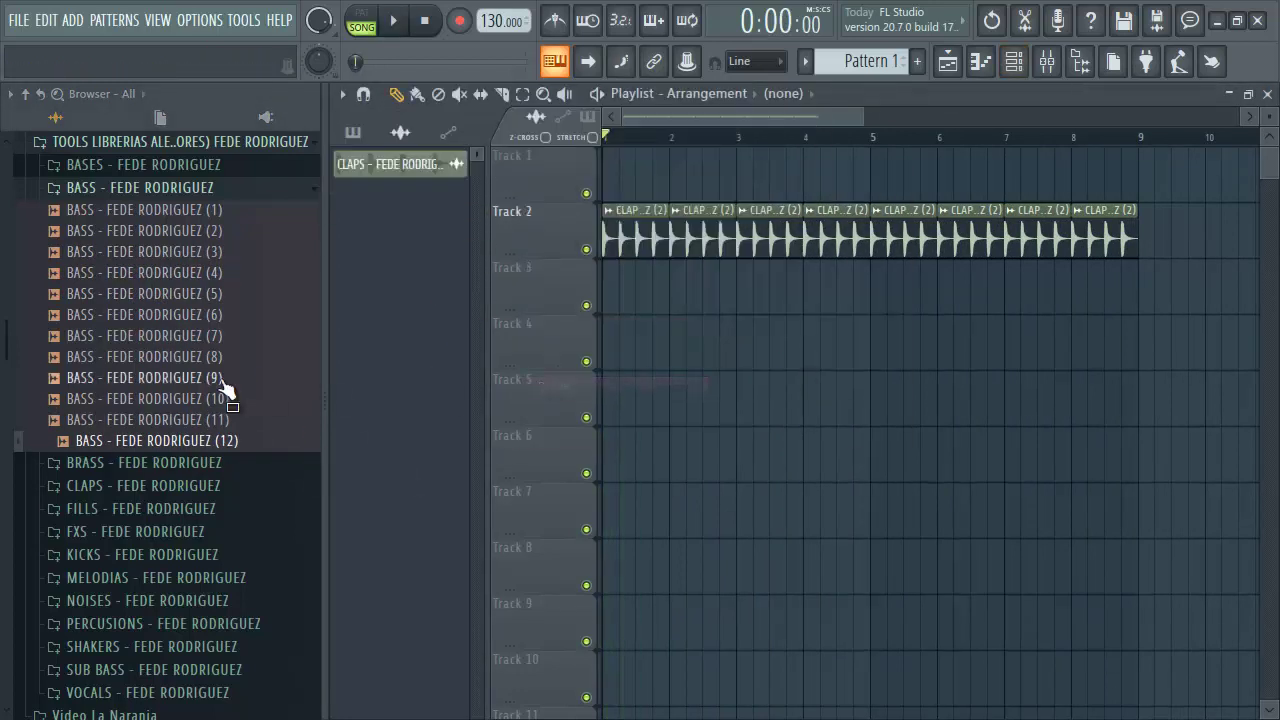
# Audition the bass samples in reverse order, from (10) back to (4).
pyautogui.press('Up')
pyautogui.press('Up')
pyautogui.press('Up')
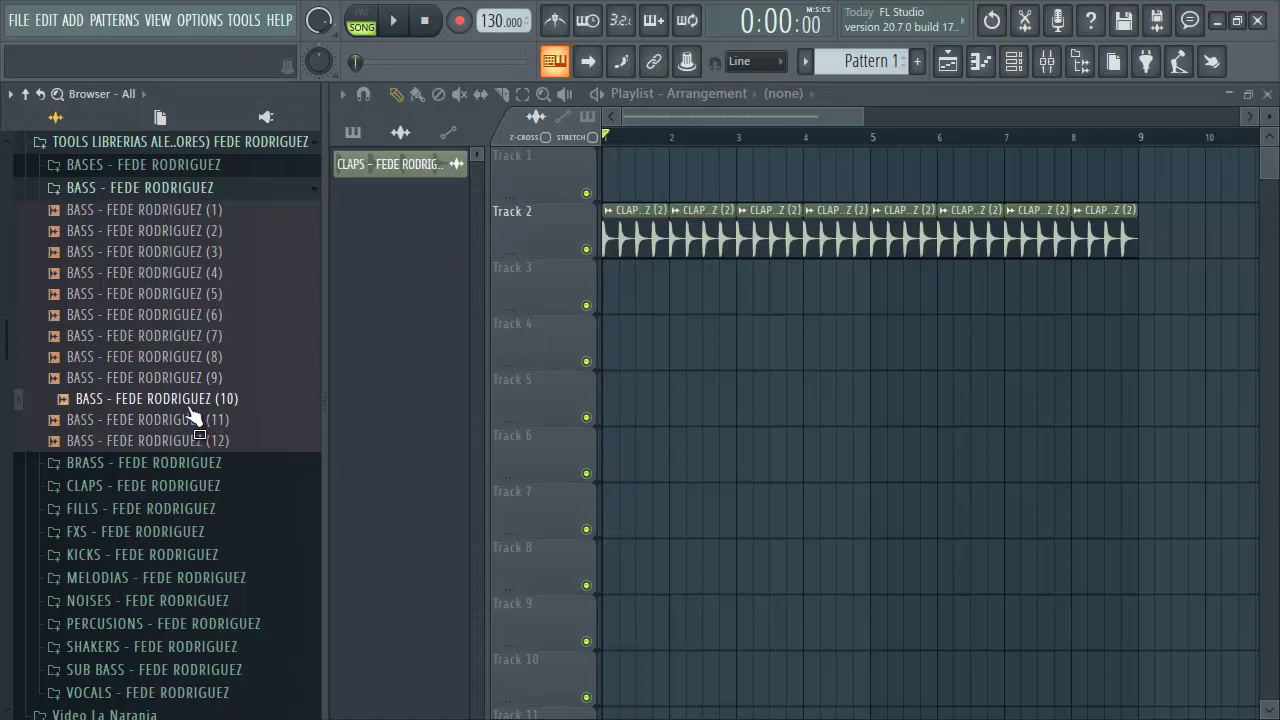
pyautogui.press('Up')
pyautogui.press('Up')
pyautogui.press('Up')
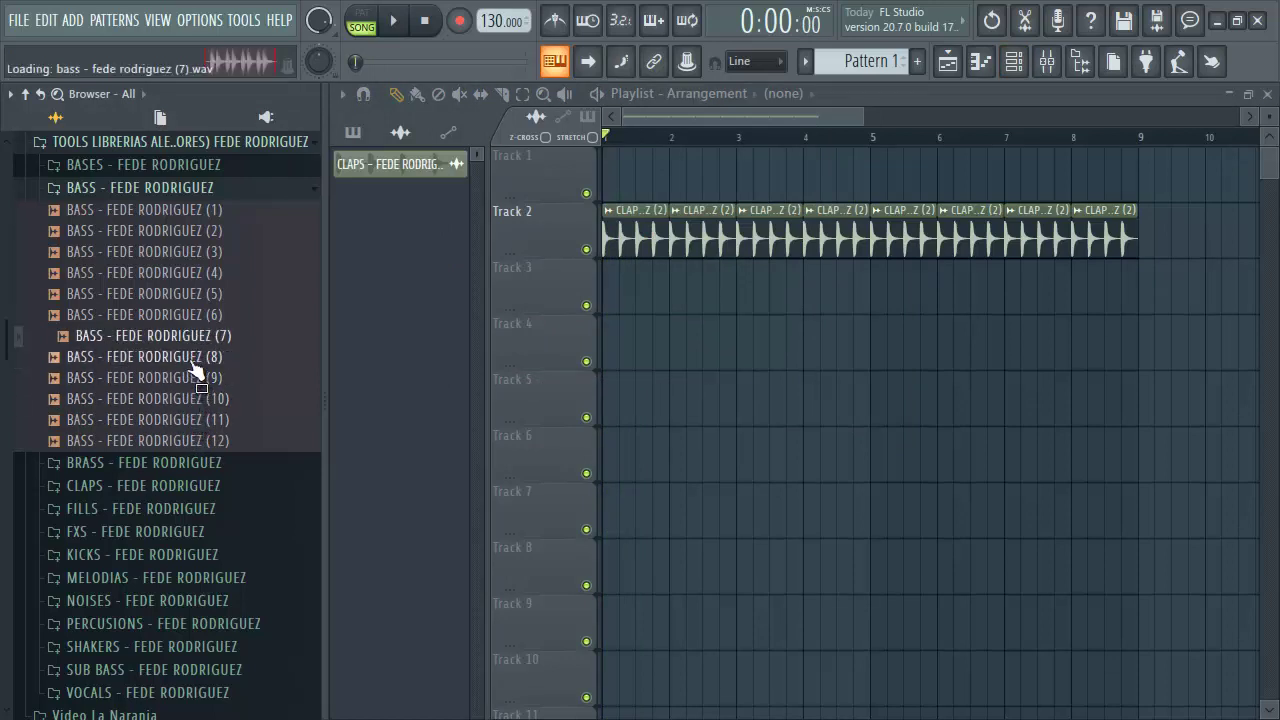
pyautogui.press('Up')
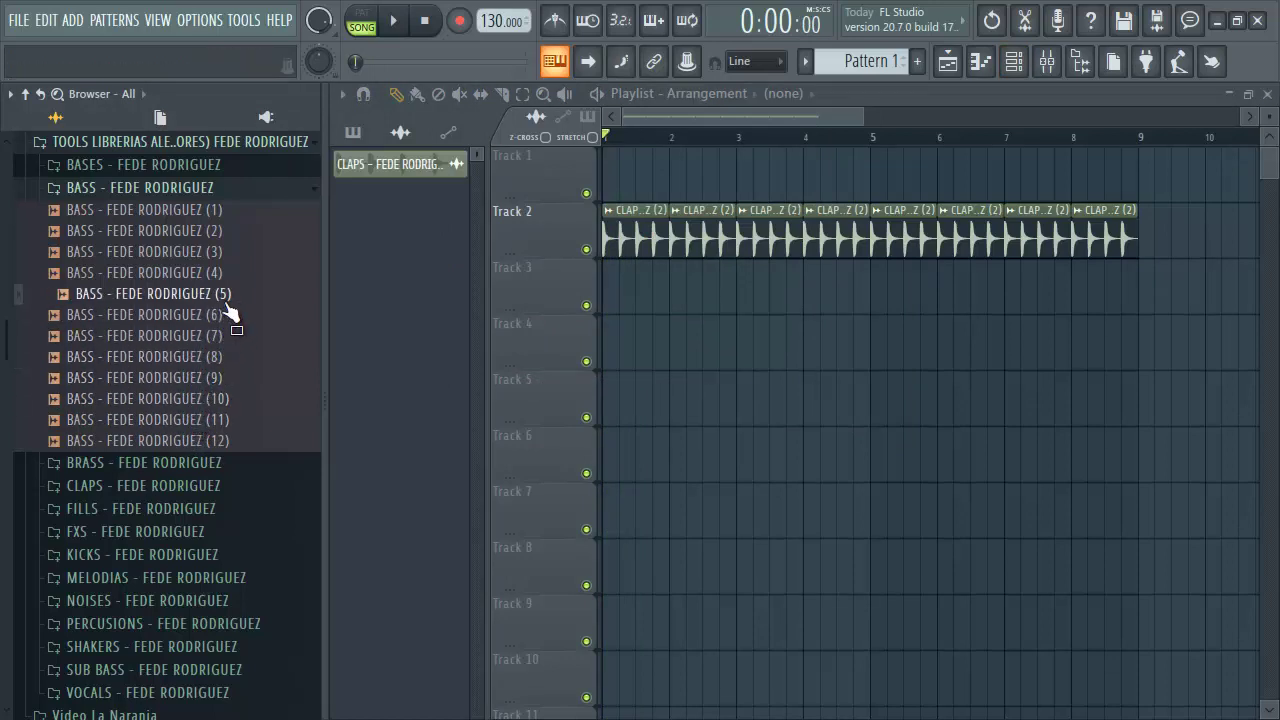
pyautogui.press('Up')
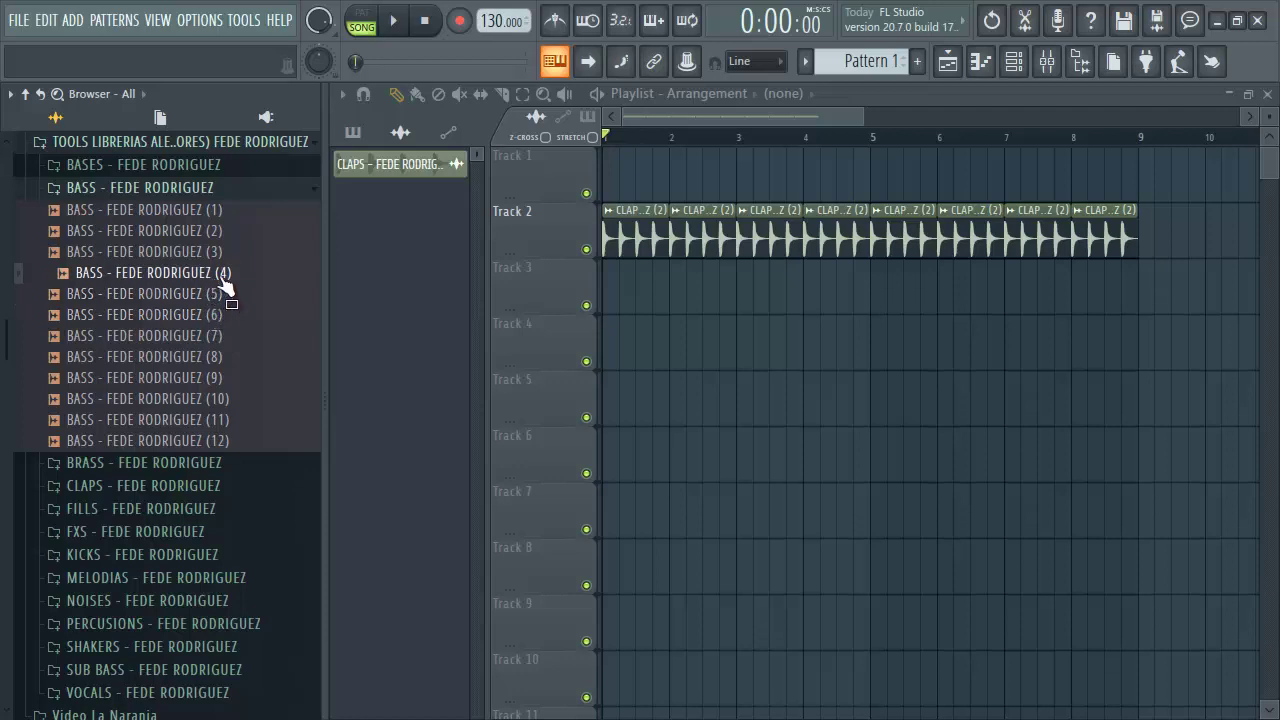
pyautogui.press('Up')
# Place bass sample (4) on Track 3, repeat it from bar 1 through bar 8, and start playback.
pyautogui.moveTo(211, 274); pyautogui.dragTo(748, 315)
pyautogui.moveTo(748, 315)
pyautogui.mouseDown()
pyautogui.moveTo(669, 297)
pyautogui.moveTo(857, 283)
pyautogui.moveTo(786, 269)
pyautogui.moveTo(717, 286)
pyautogui.moveTo(921, 279)
pyautogui.mouseUp()
pyautogui.press('space')
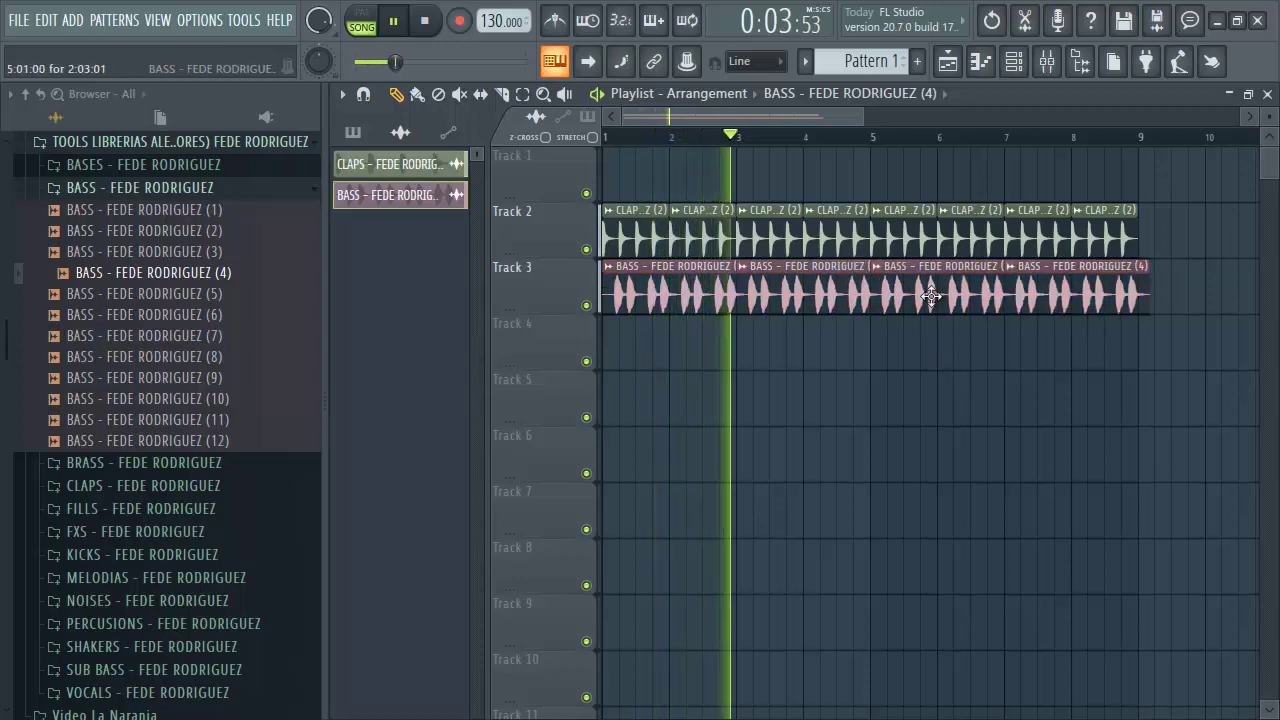
# Normalize bass sample (4) in its channel settings and set the channel volume to 72%.
pyautogui.doubleClick(915, 285)
pyautogui.click(693, 400)
pyautogui.moveTo(753, 218); pyautogui.dragTo(759, 228)
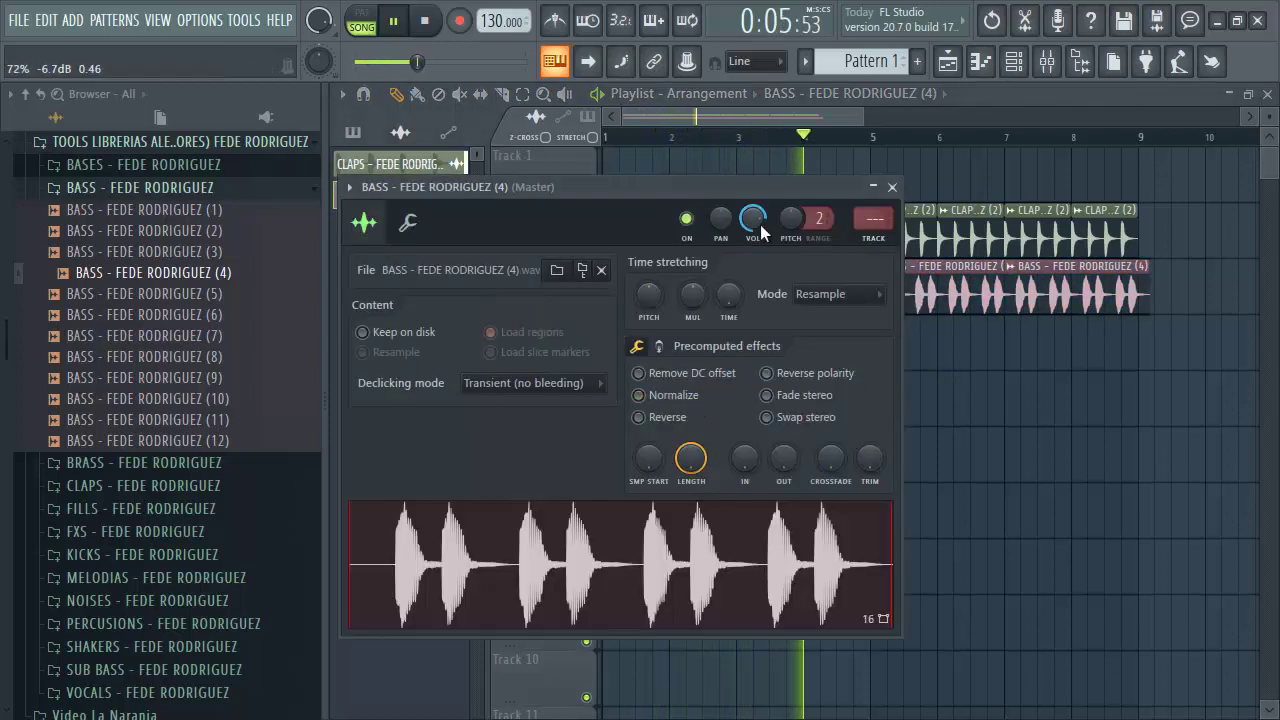
pyautogui.click(892, 187)
pyautogui.scroll(-5, 786, 140)
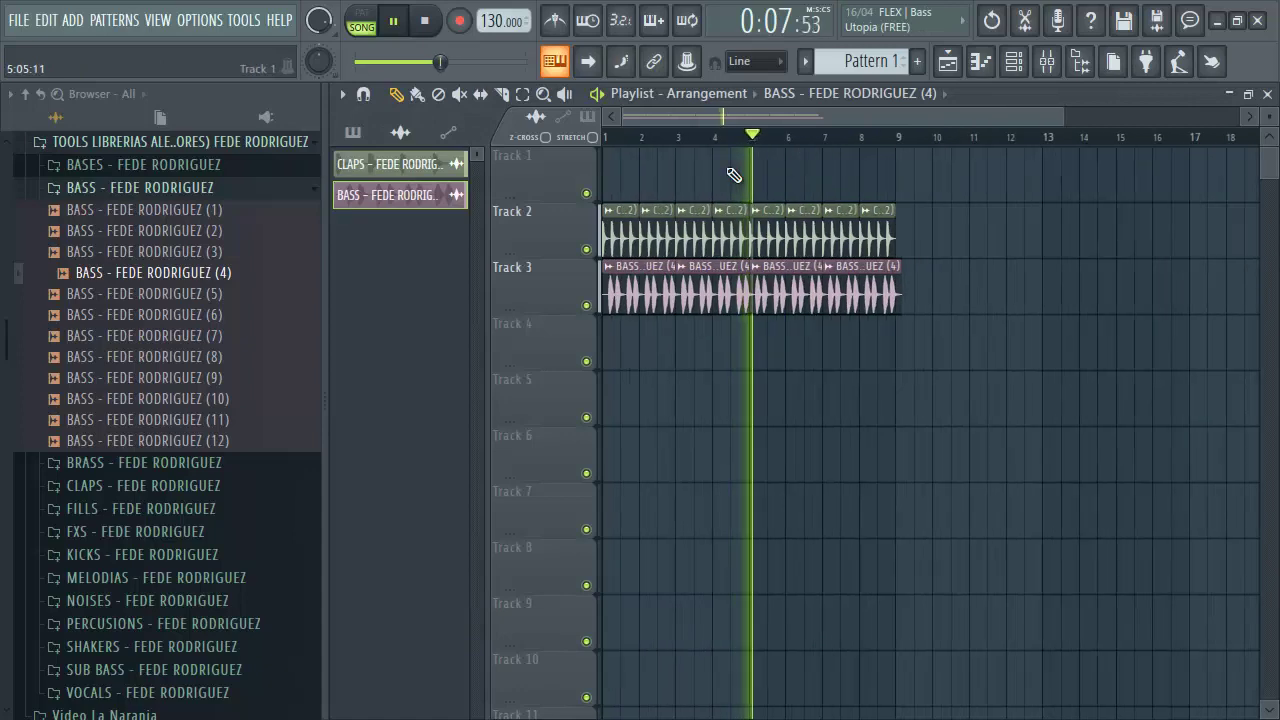
# Switch from the BASS folder to the FILLS folder, and place fill sample (6) on Track 4 at bar 8.
pyautogui.click(105, 188)
pyautogui.click(112, 258)
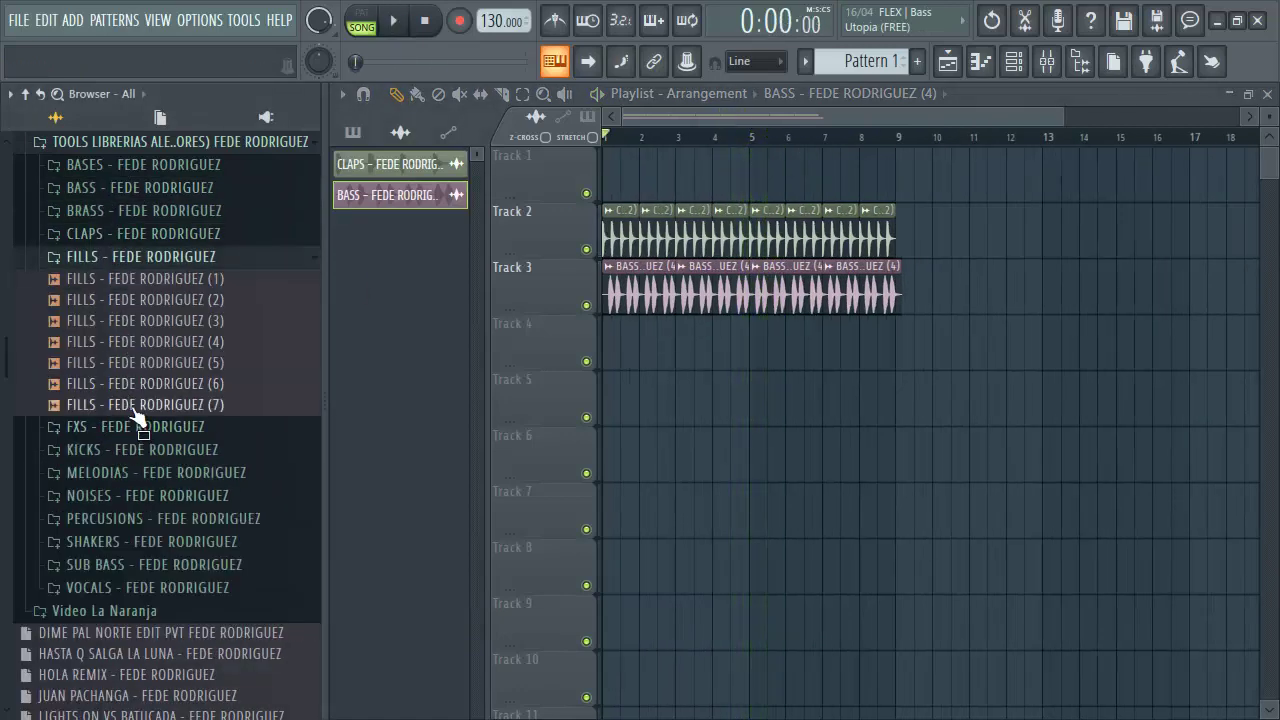
pyautogui.moveTo(131, 405); pyautogui.dragTo(160, 392)
pyautogui.click(158, 390)
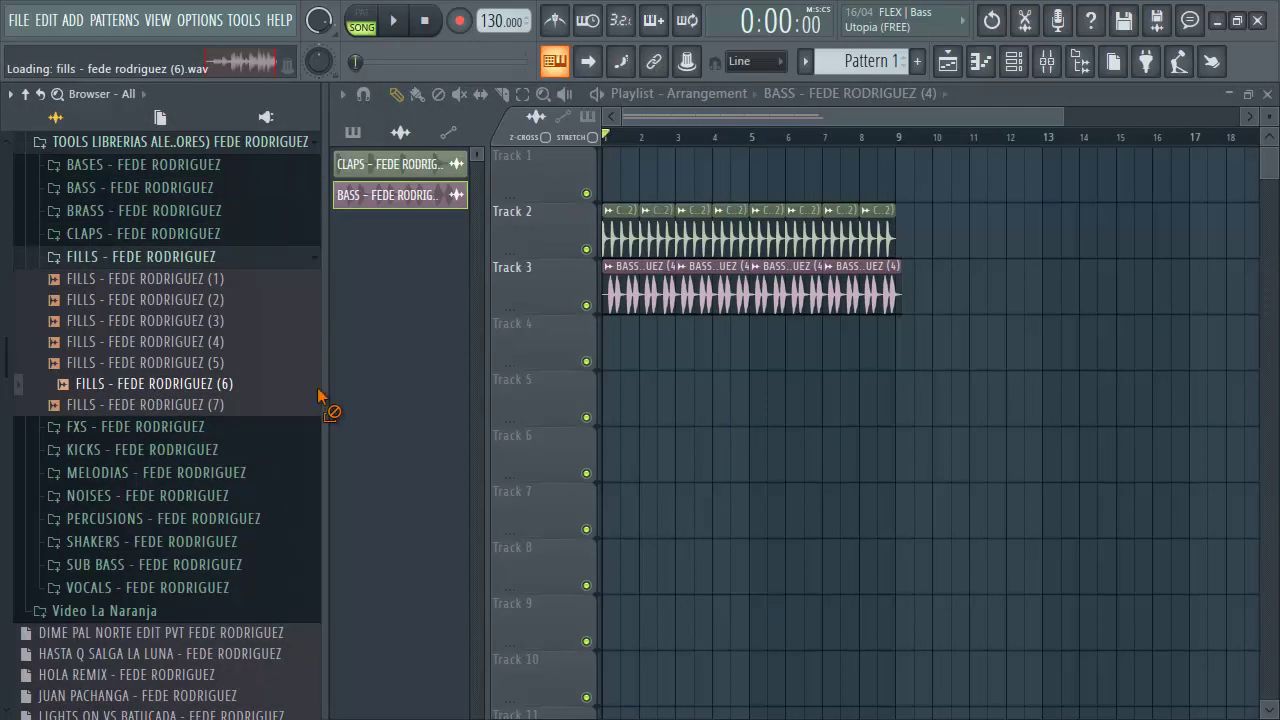
pyautogui.moveTo(318, 397); pyautogui.dragTo(866, 352)
# Time-stretch the fill clip on Track 4 and listen to it in the arrangement at bar 8.
pyautogui.press('space')
pyautogui.click(804, 138)
pyautogui.scroll(5, 893, 138)
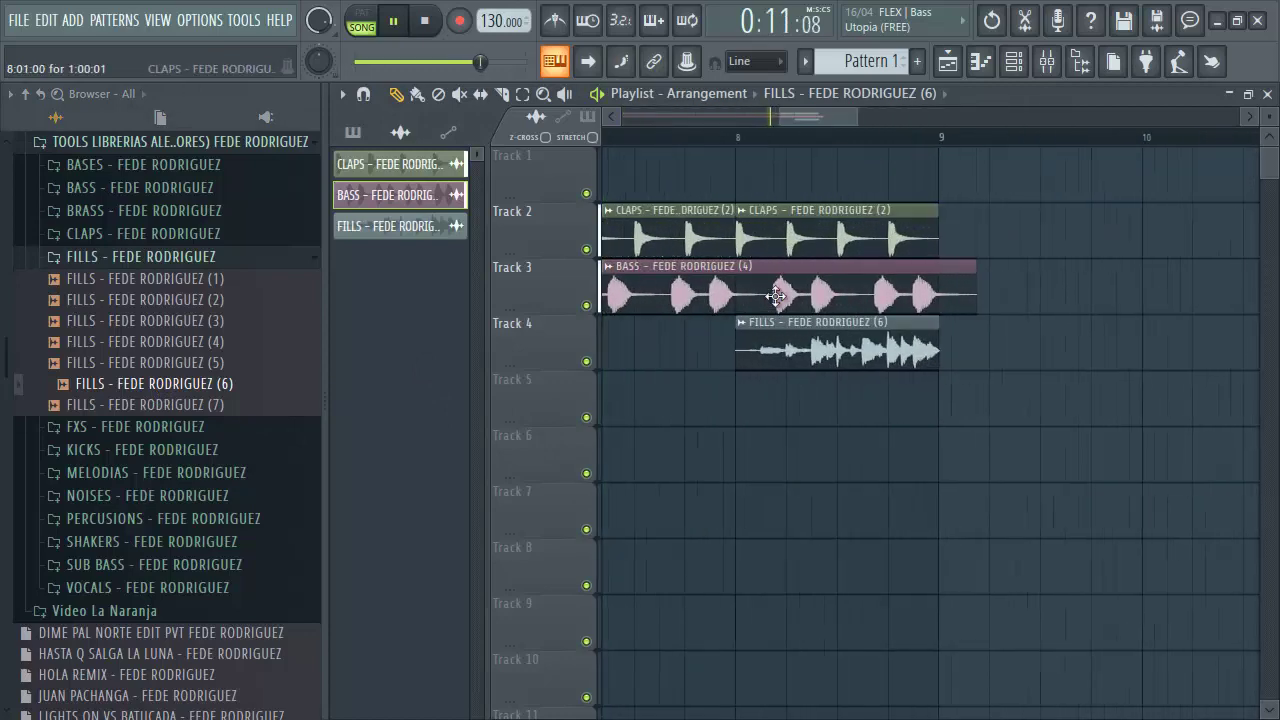
pyautogui.click(744, 324)
pyautogui.click(927, 453)
pyautogui.click(668, 370)
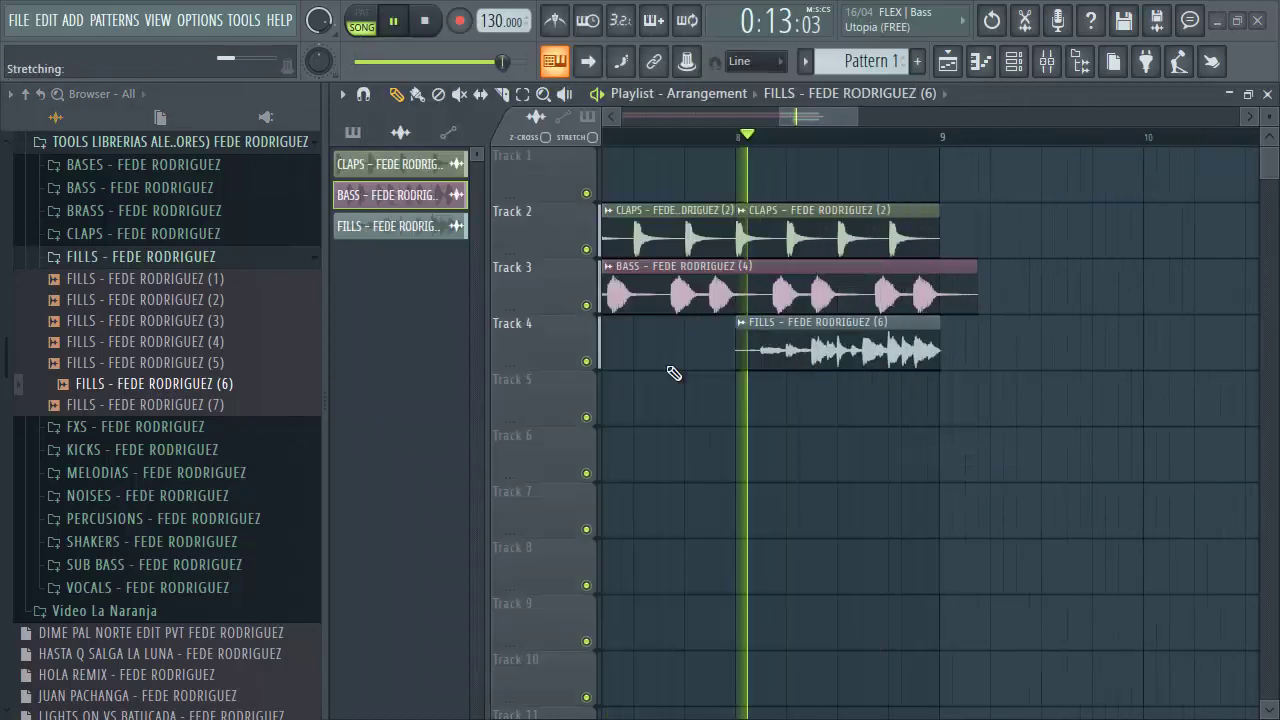
pyautogui.scroll(-4, 757, 148)
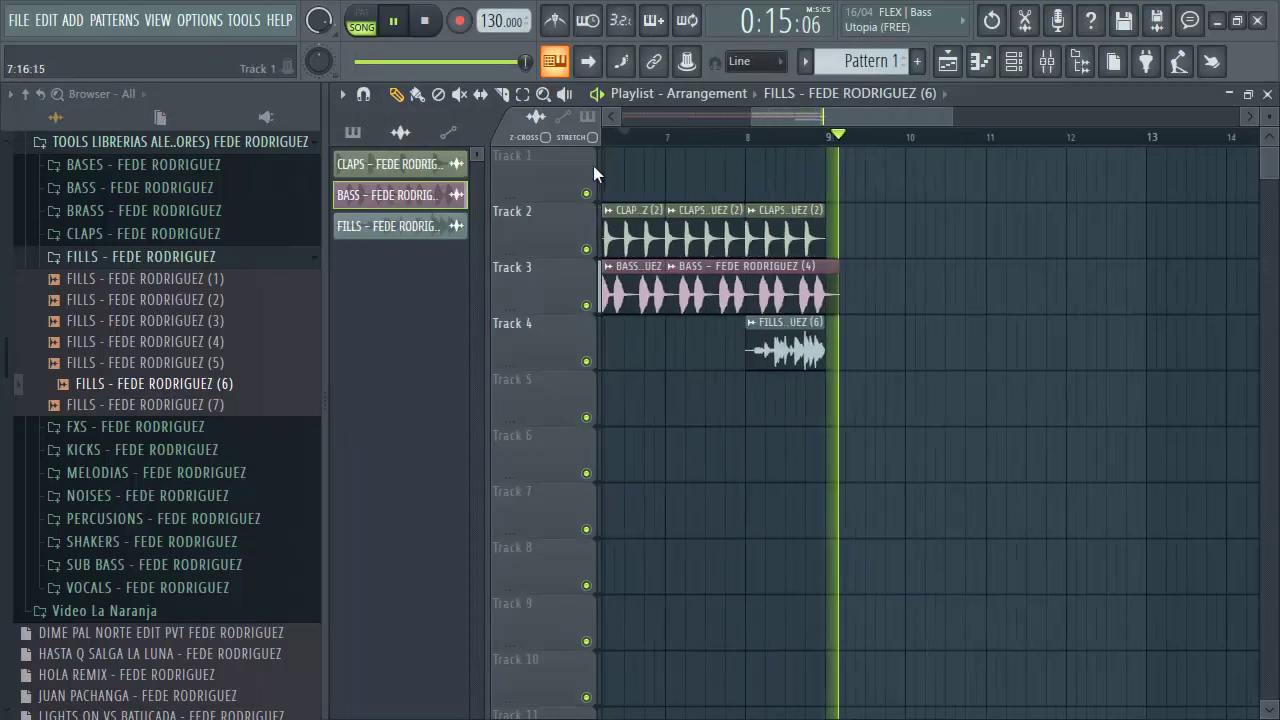
pyautogui.press('space')
# Collapse the FILLS folder, expand the KICKS folder, and audition kick samples (1) to (5).
pyautogui.click(218, 259)
pyautogui.click(130, 304)
pyautogui.click(216, 320)
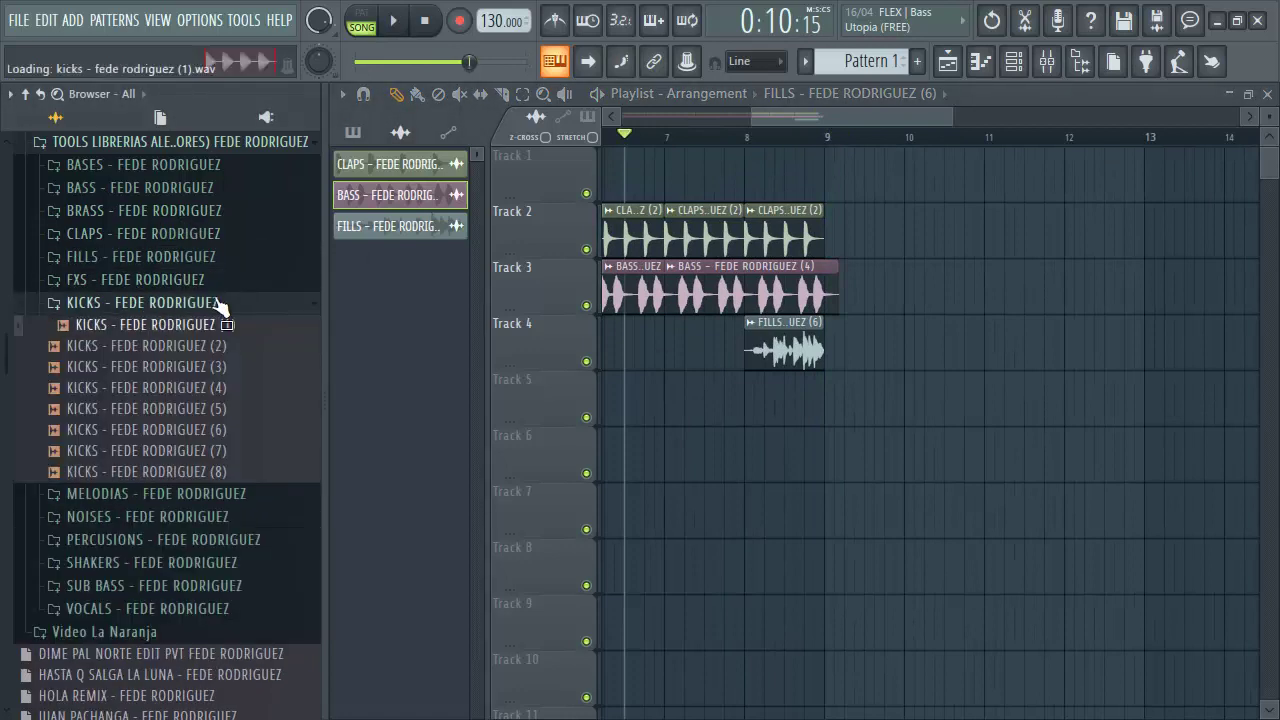
pyautogui.click(223, 346)
pyautogui.click(212, 367)
pyautogui.click(192, 390)
pyautogui.click(195, 410)
# Place kick sample (6) on Track 5 at bars 9 and 10 with the song playing.
pyautogui.moveTo(203, 432); pyautogui.dragTo(858, 403)
pyautogui.press('space')
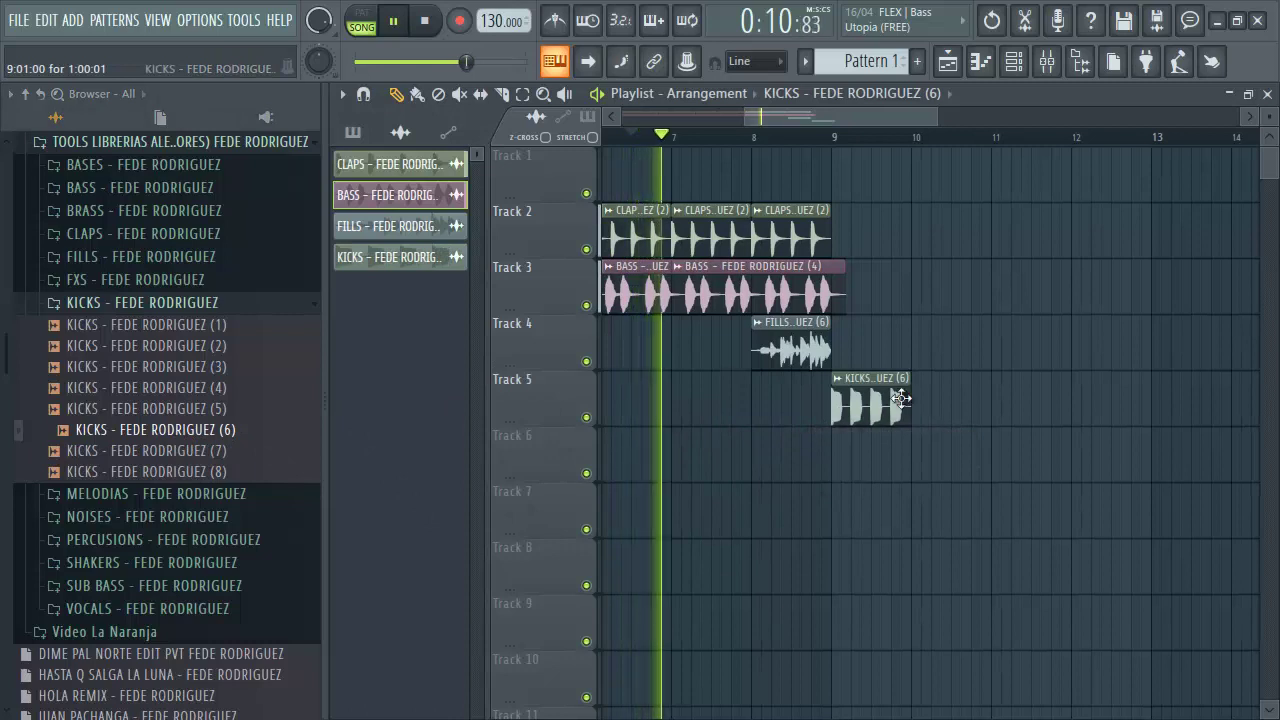
pyautogui.click(974, 400)
pyautogui.moveTo(1036, 403); pyautogui.dragTo(890, 440)
pyautogui.hotkey('ctrl', 'b')
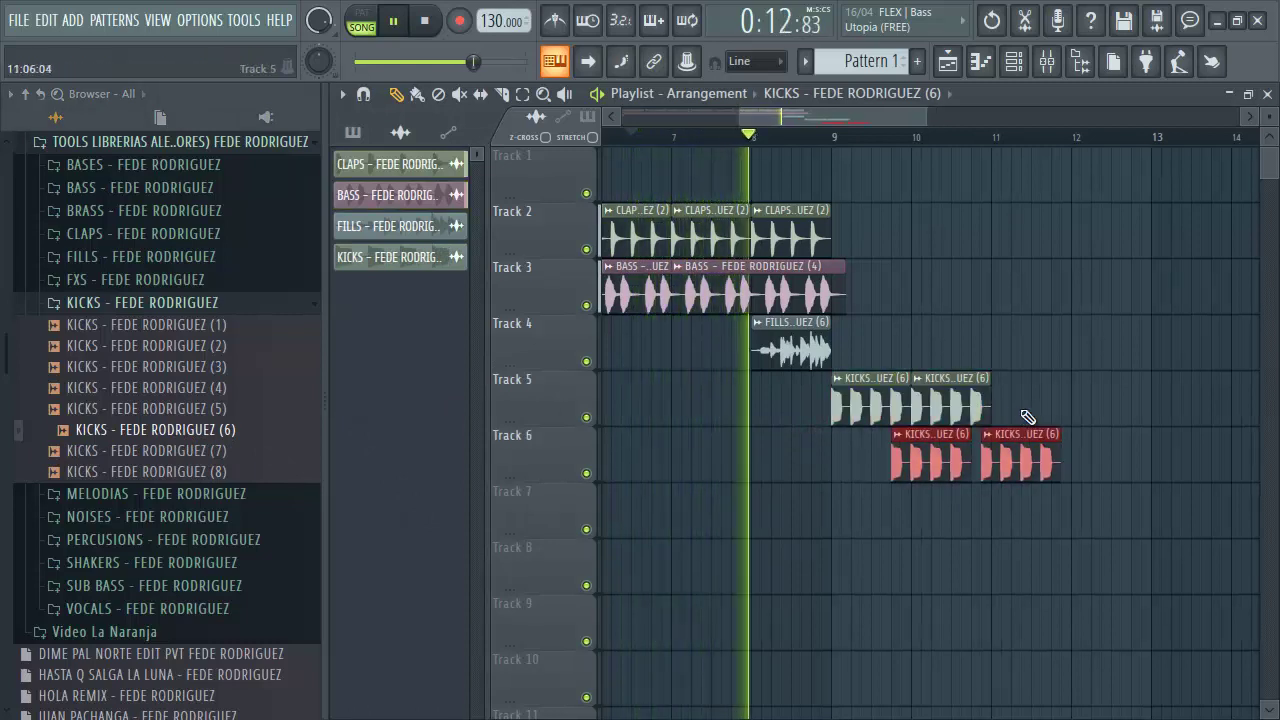
pyautogui.keyDown('ctrl'); pyautogui.click(1097, 446); pyautogui.keyUp('ctrl')
pyautogui.hotkey('ctrl', 'z')
# Extend the kick clips on Track 5, the claps on Track 2 and the bass on Track 3 through bar 12.
pyautogui.moveTo(1037, 408)
pyautogui.mouseDown()
pyautogui.moveTo(897, 440)
pyautogui.moveTo(857, 420)
pyautogui.moveTo(1031, 382)
pyautogui.mouseUp()
pyautogui.hotkey('ctrl', 'b')
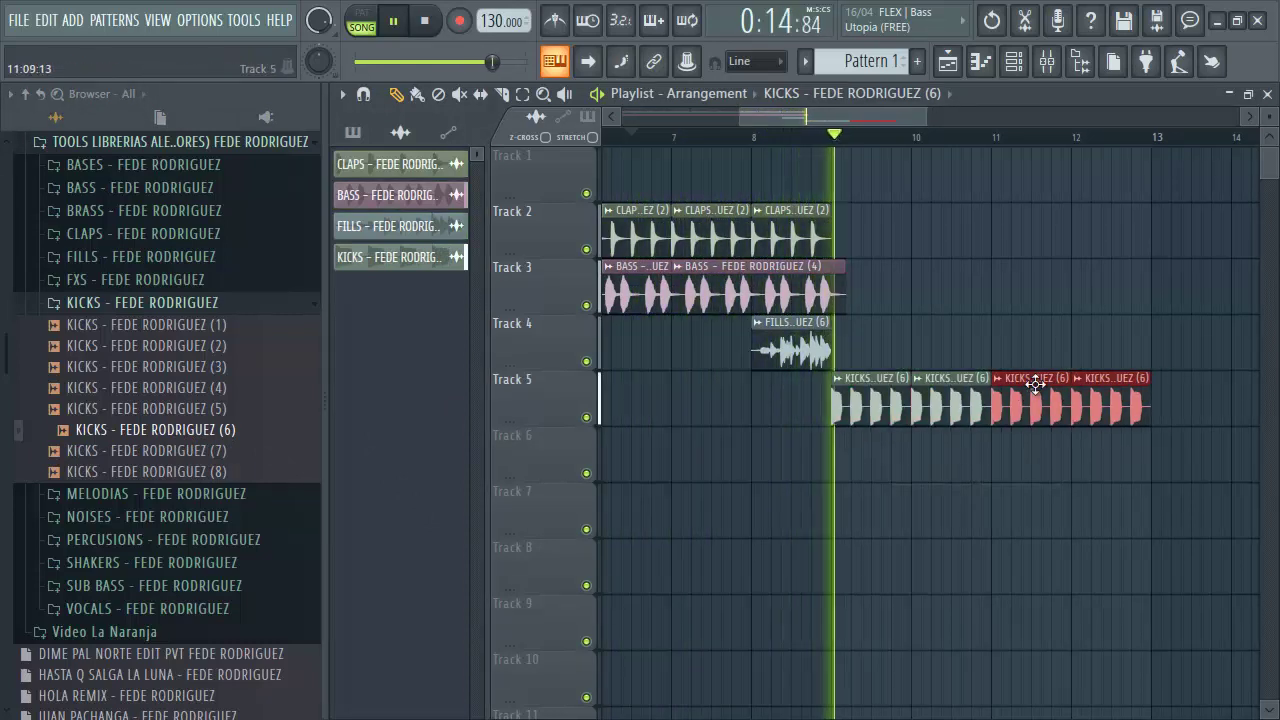
pyautogui.moveTo(843, 240)
pyautogui.mouseDown()
pyautogui.moveTo(704, 289)
pyautogui.moveTo(855, 288)
pyautogui.mouseUp()
pyautogui.hotkey('ctrl', 'b')
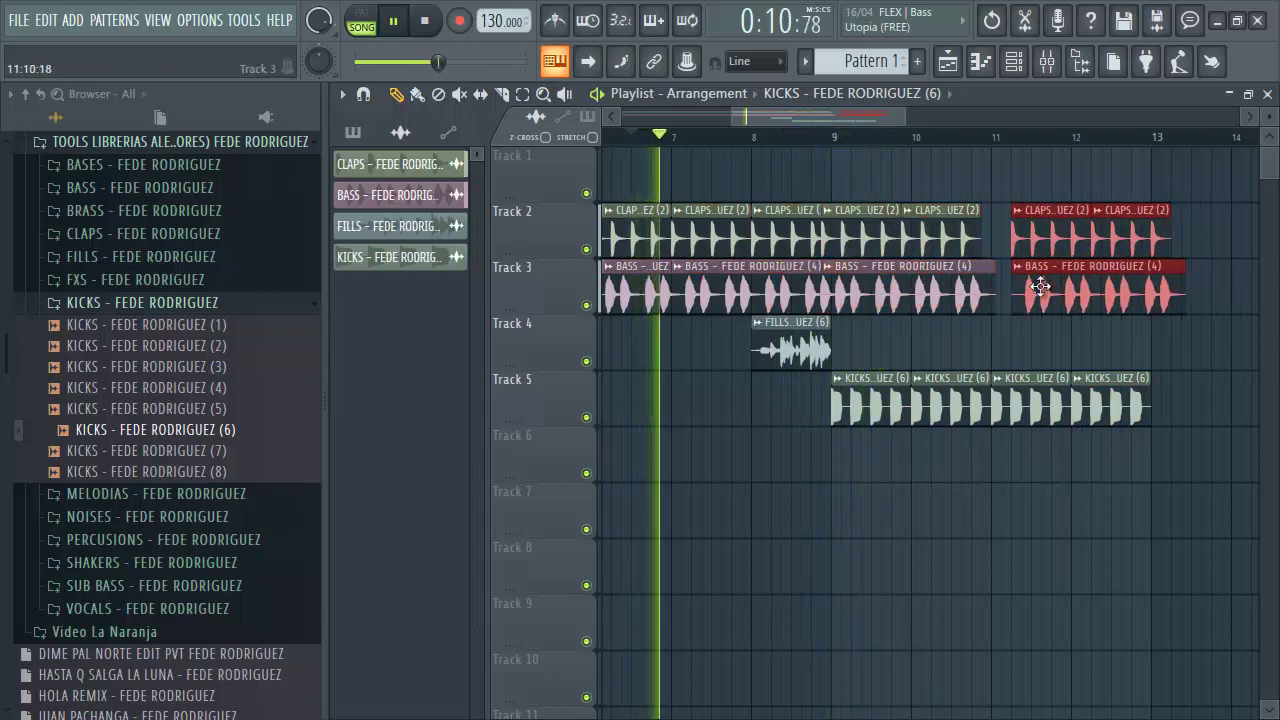
pyautogui.keyDown('ctrl'); pyautogui.moveTo(1140, 251); pyautogui.dragTo(892, 303); pyautogui.keyUp('ctrl')
pyautogui.moveTo(880, 300)
pyautogui.mouseDown()
pyautogui.moveTo(896, 296)
pyautogui.moveTo(889, 288)
pyautogui.mouseUp()
pyautogui.keyDown('ctrl'); pyautogui.click(868, 167); pyautogui.keyUp('ctrl')
pyautogui.scroll(-3, 860, 142)
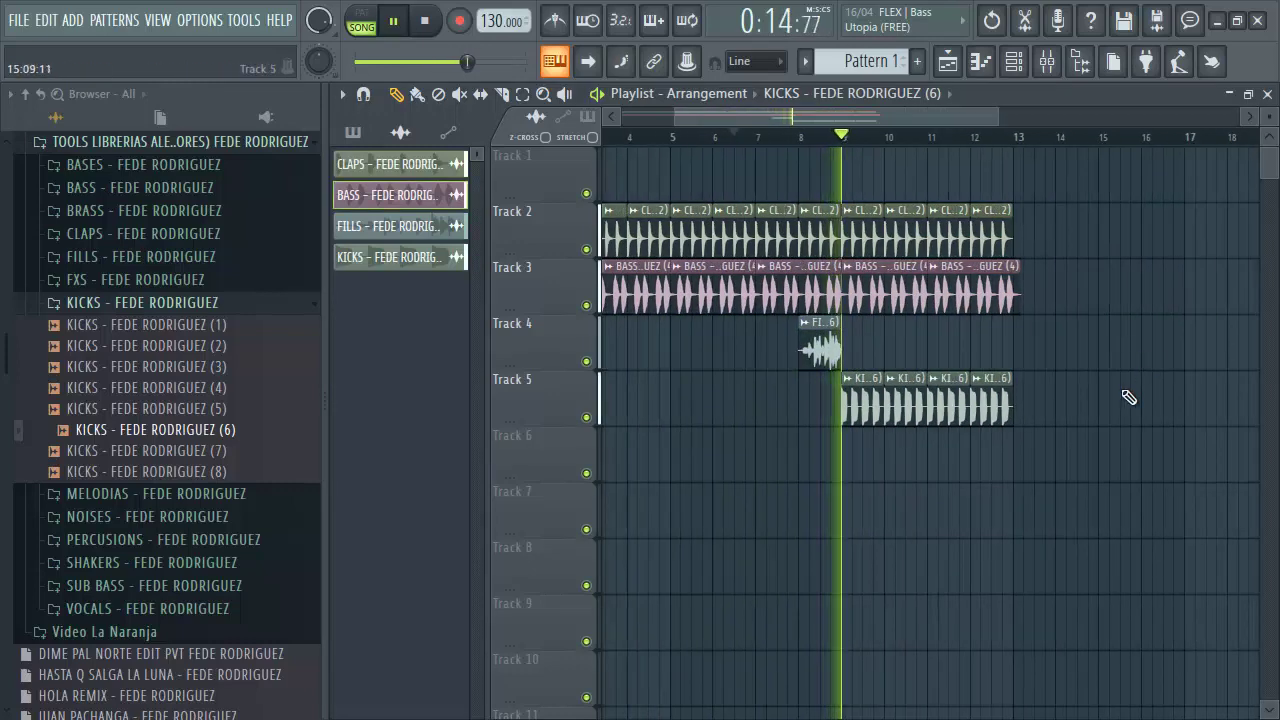
# Move the four kick clips from Track 5 up to Track 4, directly behind the fill clip.
pyautogui.click(211, 284)
pyautogui.click(205, 284)
pyautogui.click(182, 308)
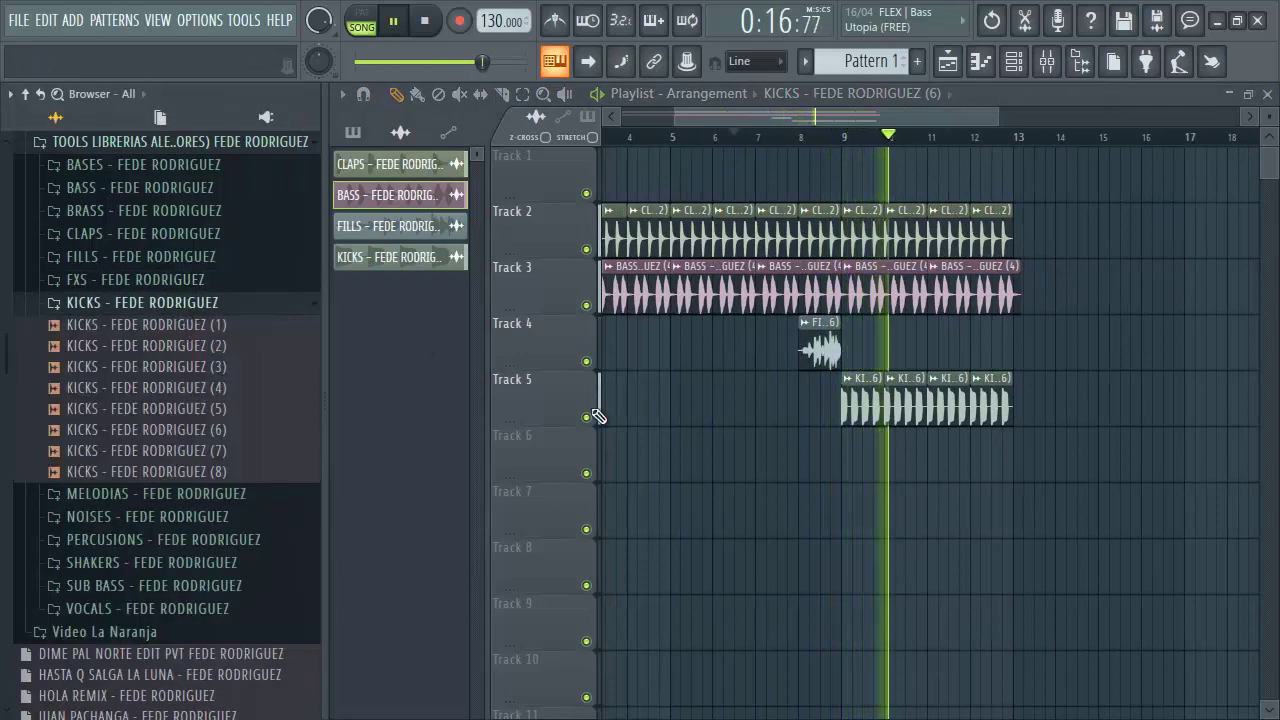
pyautogui.keyDown('ctrl'); pyautogui.moveTo(1022, 415); pyautogui.dragTo(866, 341); pyautogui.keyUp('ctrl')
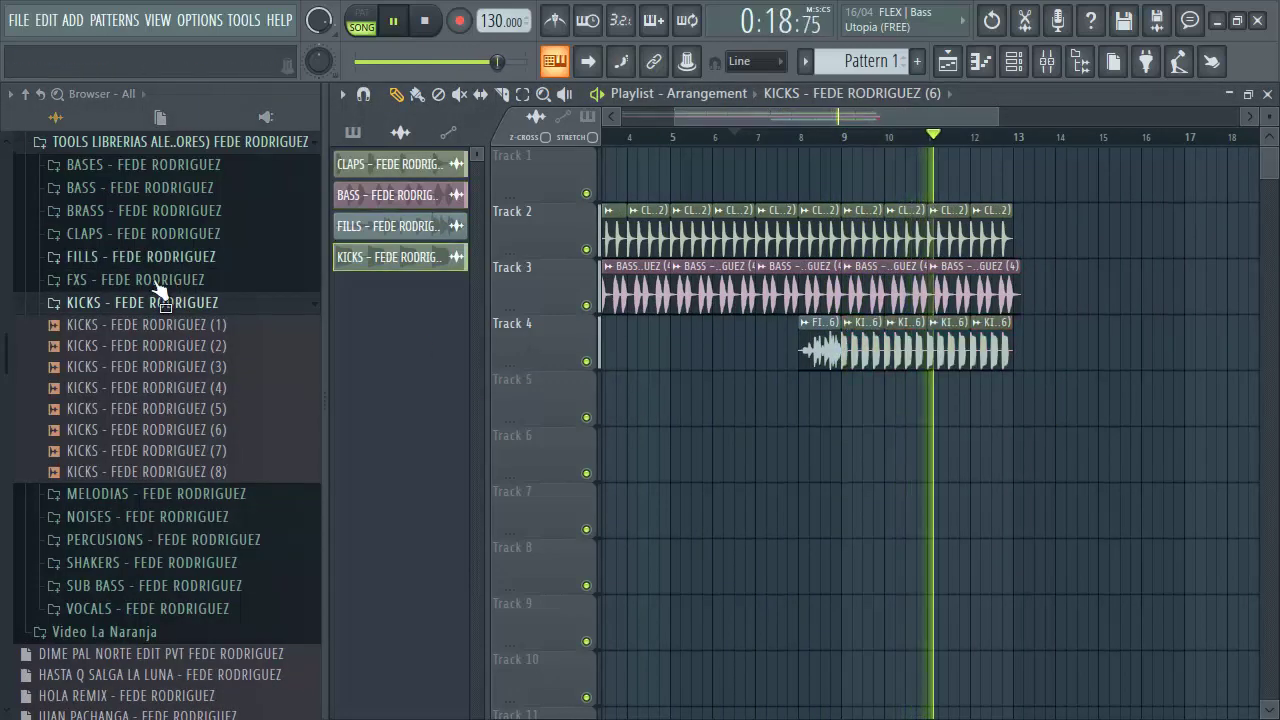
# Collapse the KICKS folder, audition bass samples (4) and (5) in the BASS folder, and collapse it again.
pyautogui.click(157, 300)
pyautogui.click(134, 188)
pyautogui.press('space')
pyautogui.moveTo(130, 272); pyautogui.dragTo(128, 280)
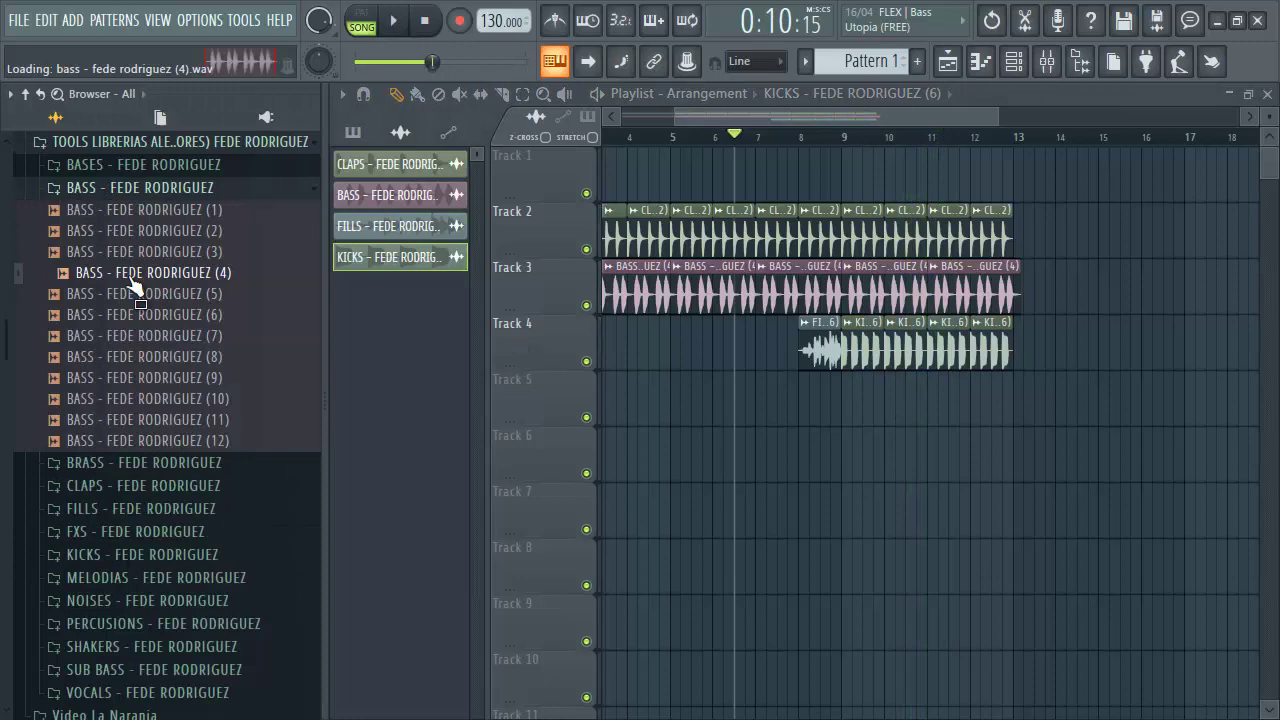
pyautogui.click(141, 292)
pyautogui.click(118, 191)
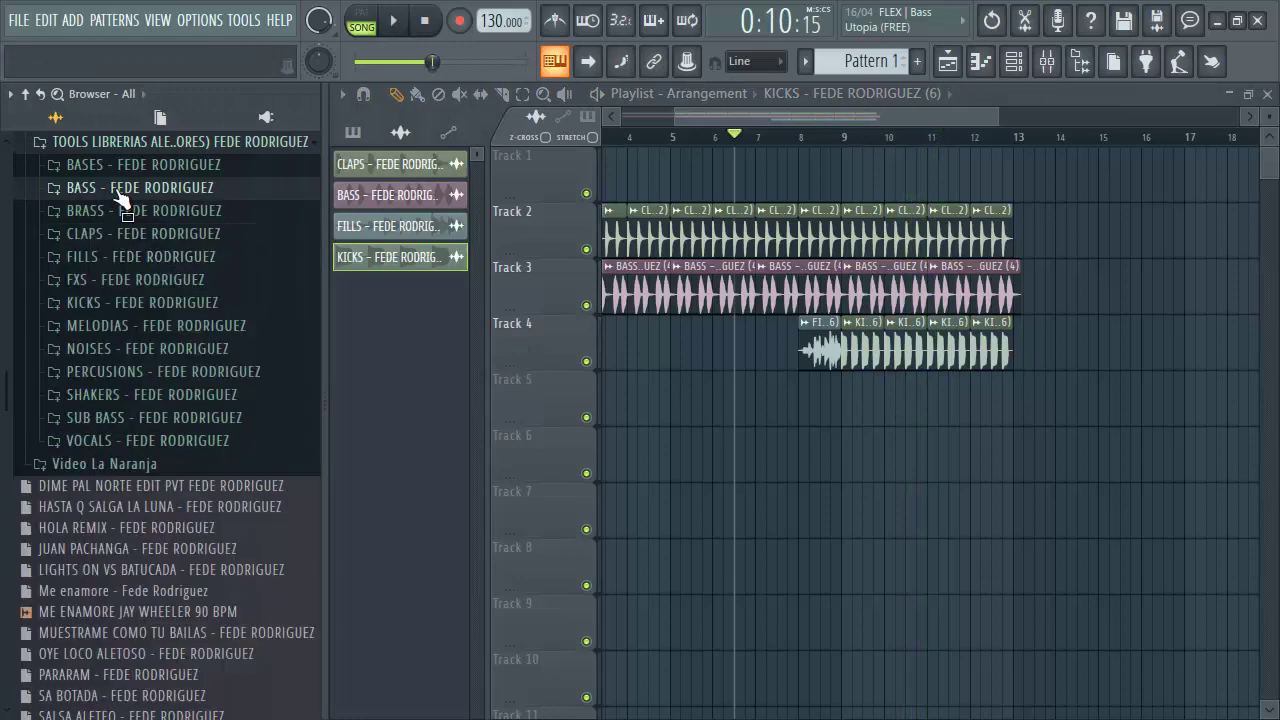
# Expand the SUB BASS folder and place sub bass sample (1) twice on Track 5, covering bars 9 through 12.
pyautogui.click(114, 423)
pyautogui.scroll(2, 905, 157)
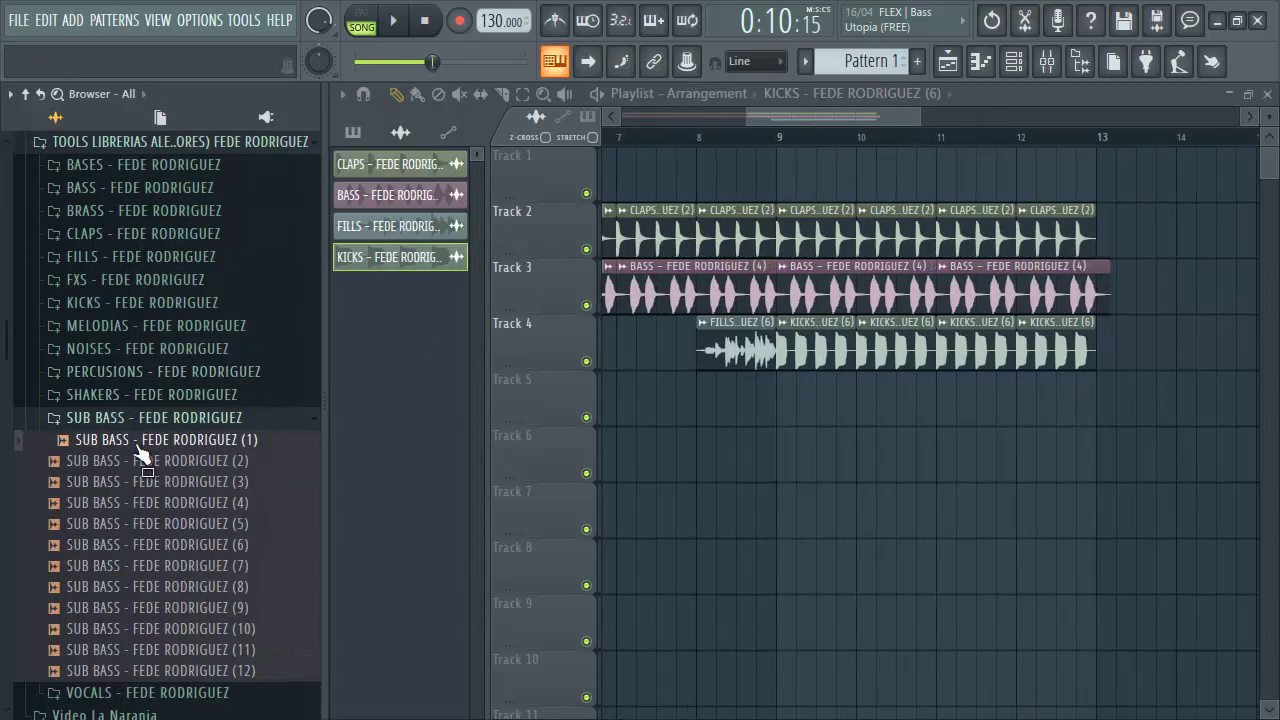
pyautogui.moveTo(160, 446); pyautogui.dragTo(812, 405)
pyautogui.moveTo(1022, 400); pyautogui.dragTo(996, 405)
pyautogui.click(966, 410)
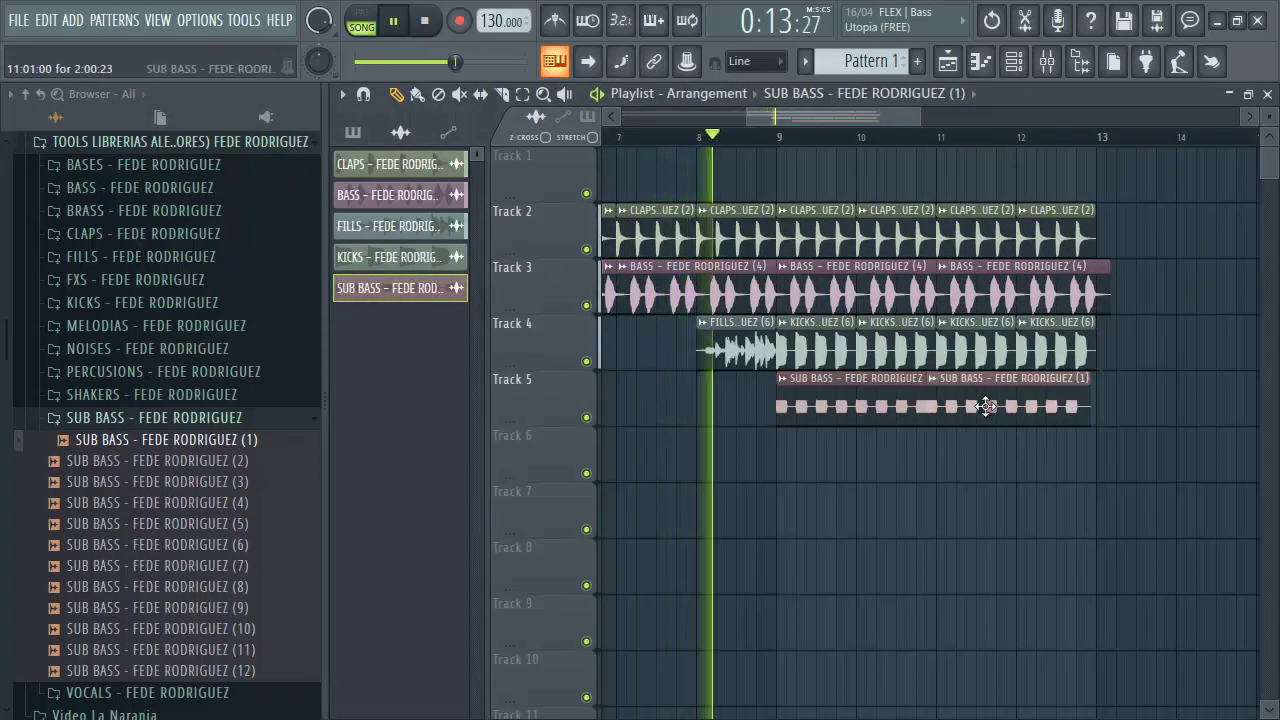
pyautogui.scroll(3, 868, 152)
pyautogui.scroll(-5, 868, 152)
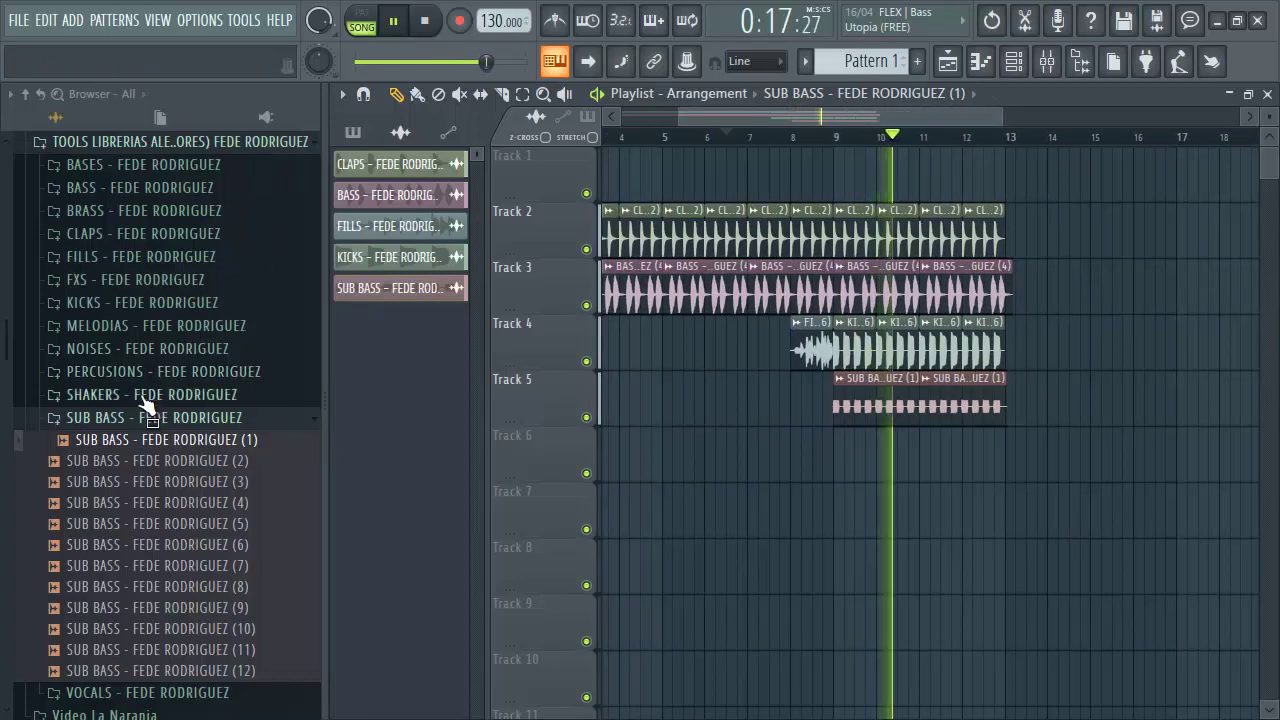
# Collapse the SUB BASS folder and duplicate the clips of bars 9 to 12 on Tracks 2 to 5 into bars 13 to 16.
pyautogui.click(143, 417)
pyautogui.moveTo(1018, 150); pyautogui.dragTo(857, 411)
pyautogui.moveTo(856, 410); pyautogui.dragTo(1026, 406)
pyautogui.keyDown('ctrl'); pyautogui.click(896, 176); pyautogui.keyUp('ctrl')
pyautogui.scroll(-2, 896, 176)
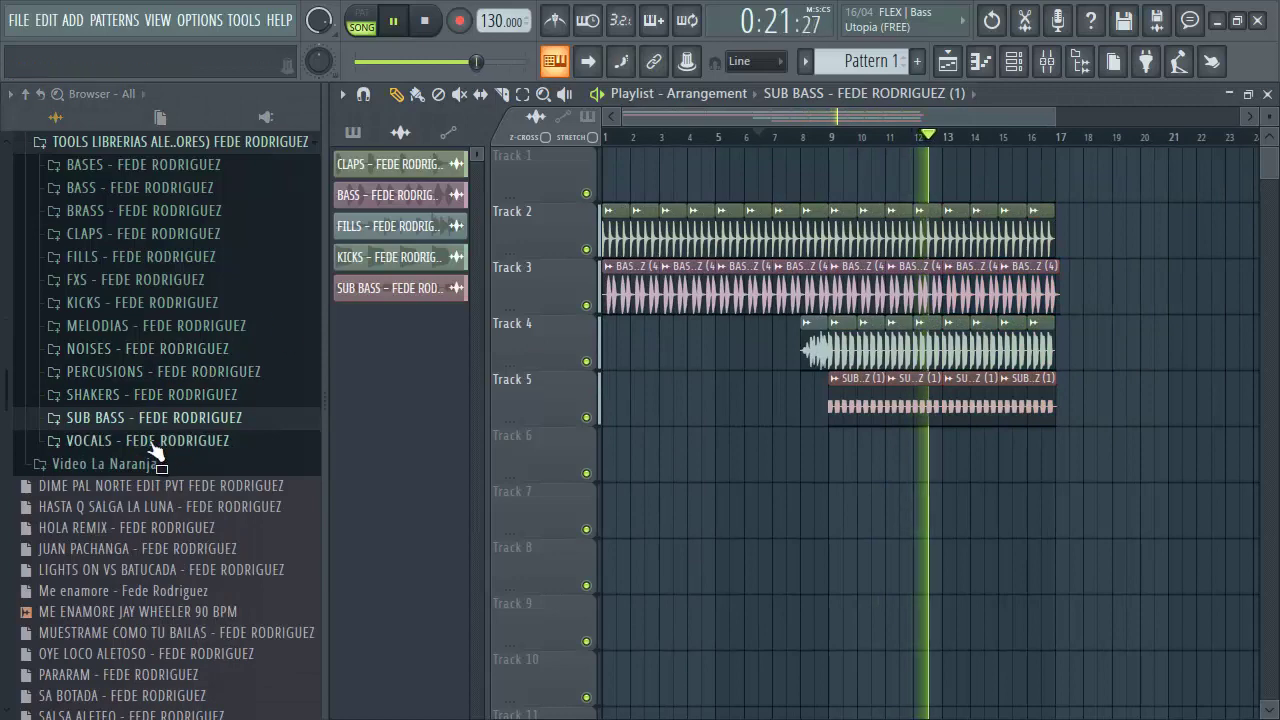
# Stop playback, expand the FXS folder in the sample library, and bring the end of the arrangement into view.
pyautogui.press('space')
pyautogui.click(100, 279)
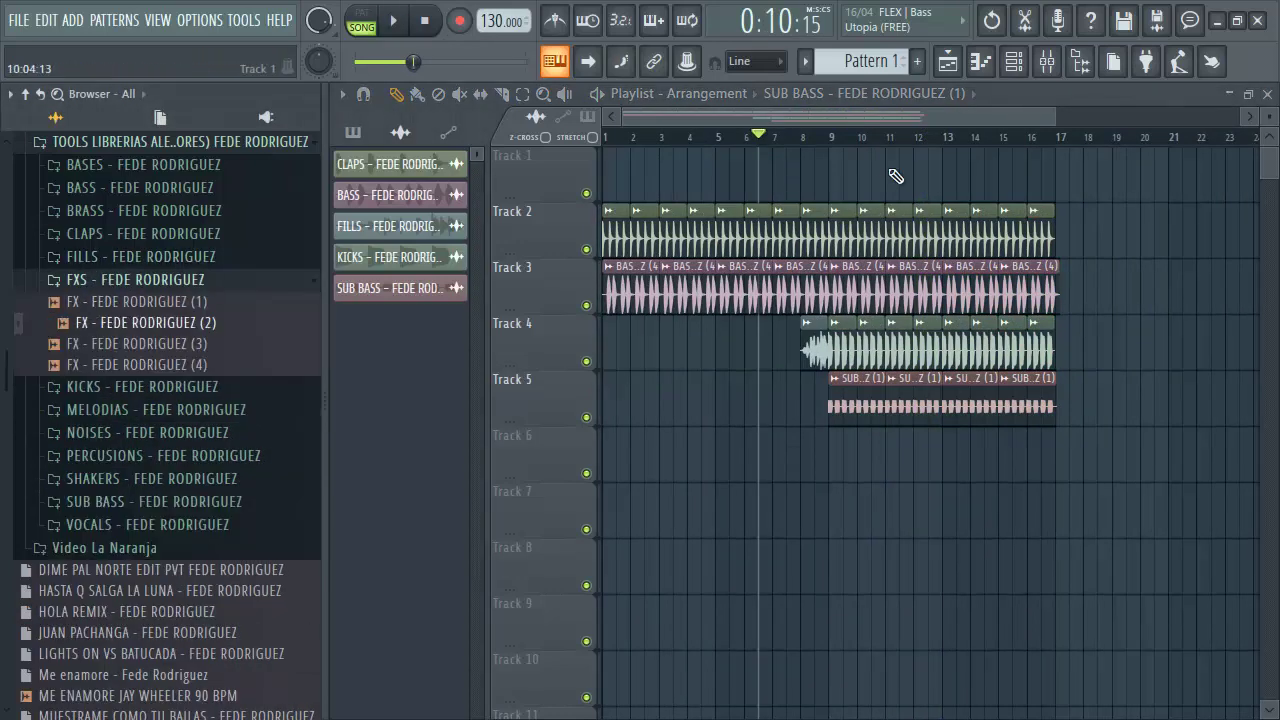
pyautogui.scroll(2, 1050, 142)
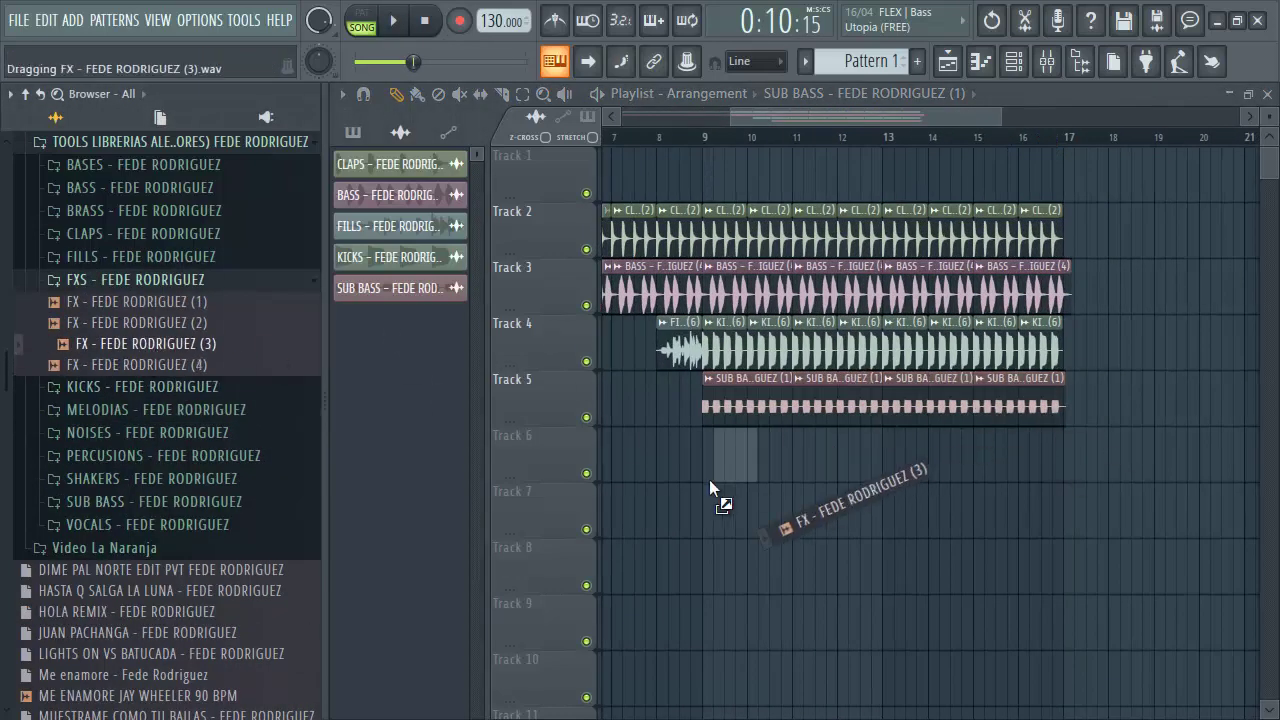
# Place FX sample (3) on Track 6 and delete its channel from the channel rack.
pyautogui.moveTo(709, 479); pyautogui.dragTo(836, 458)
pyautogui.click(1014, 61)
pyautogui.rightClick(510, 294)
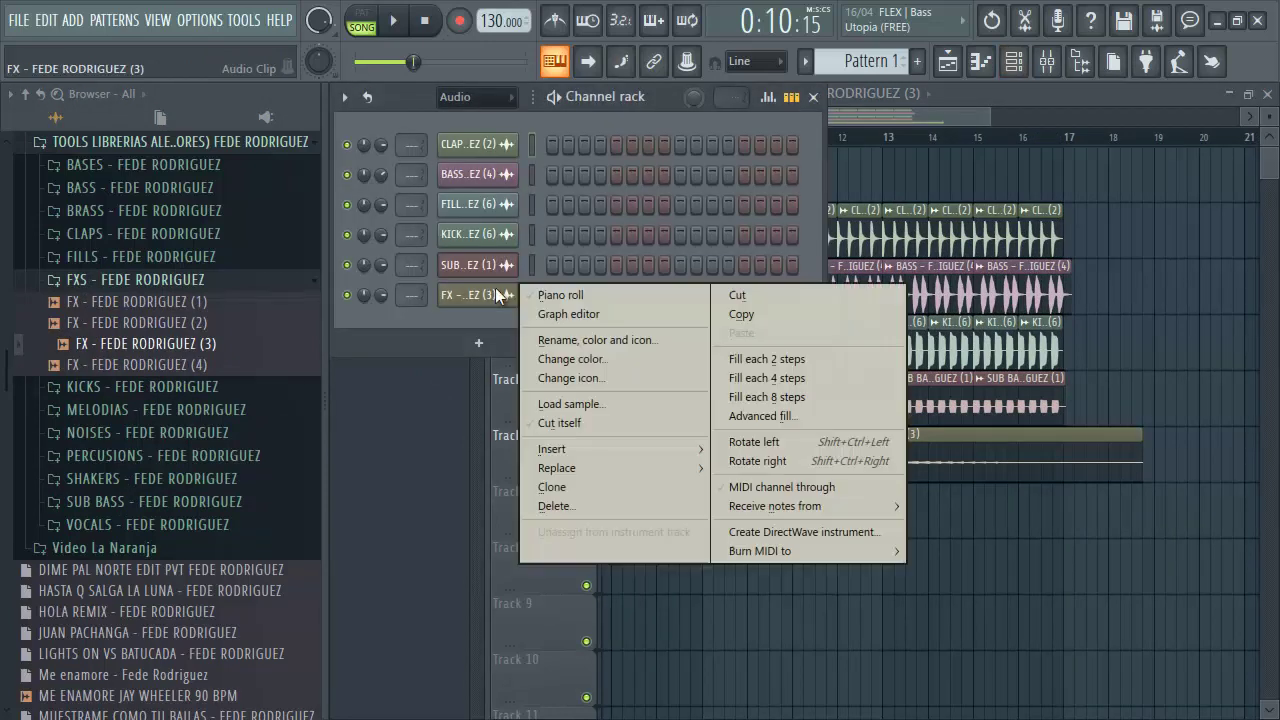
pyautogui.click(556, 506)
pyautogui.press('F6')
# Place FX sample (4) in bar 8 of Track 5, directly before the sub bass, and fit it to the tempo.
pyautogui.moveTo(951, 530); pyautogui.dragTo(940, 511)
pyautogui.press('space')
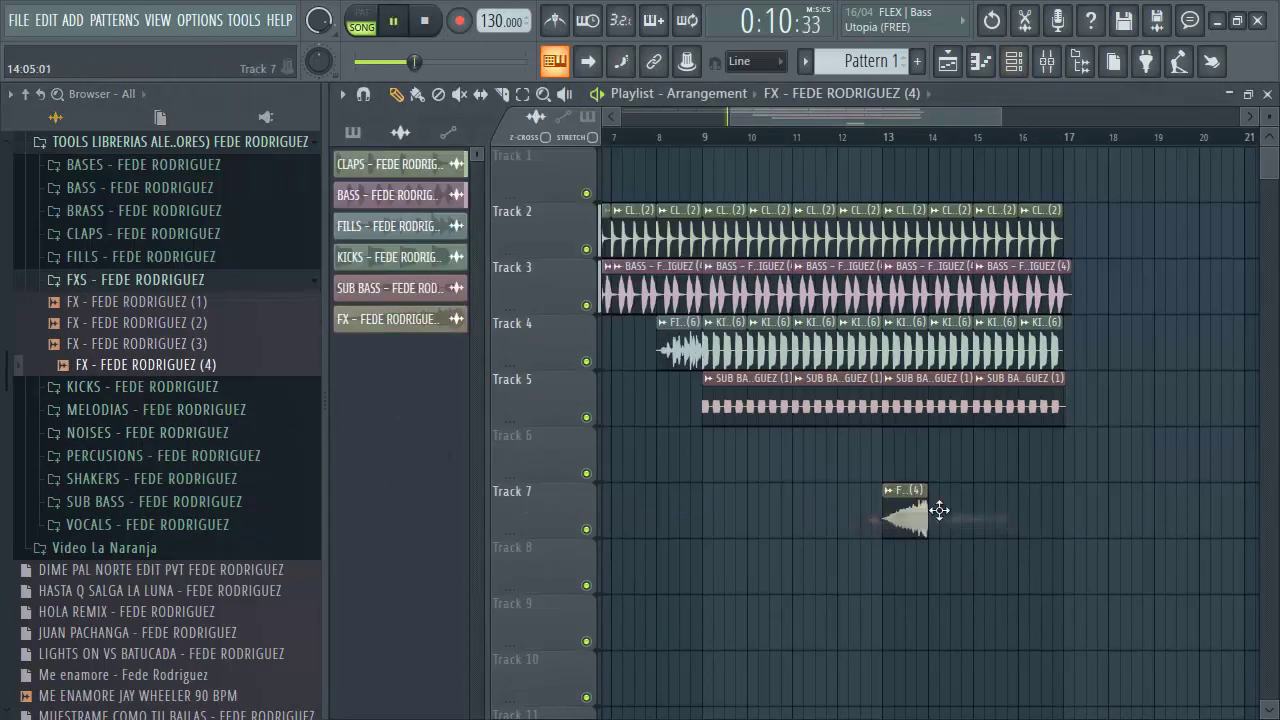
pyautogui.click(666, 464)
pyautogui.click(662, 435)
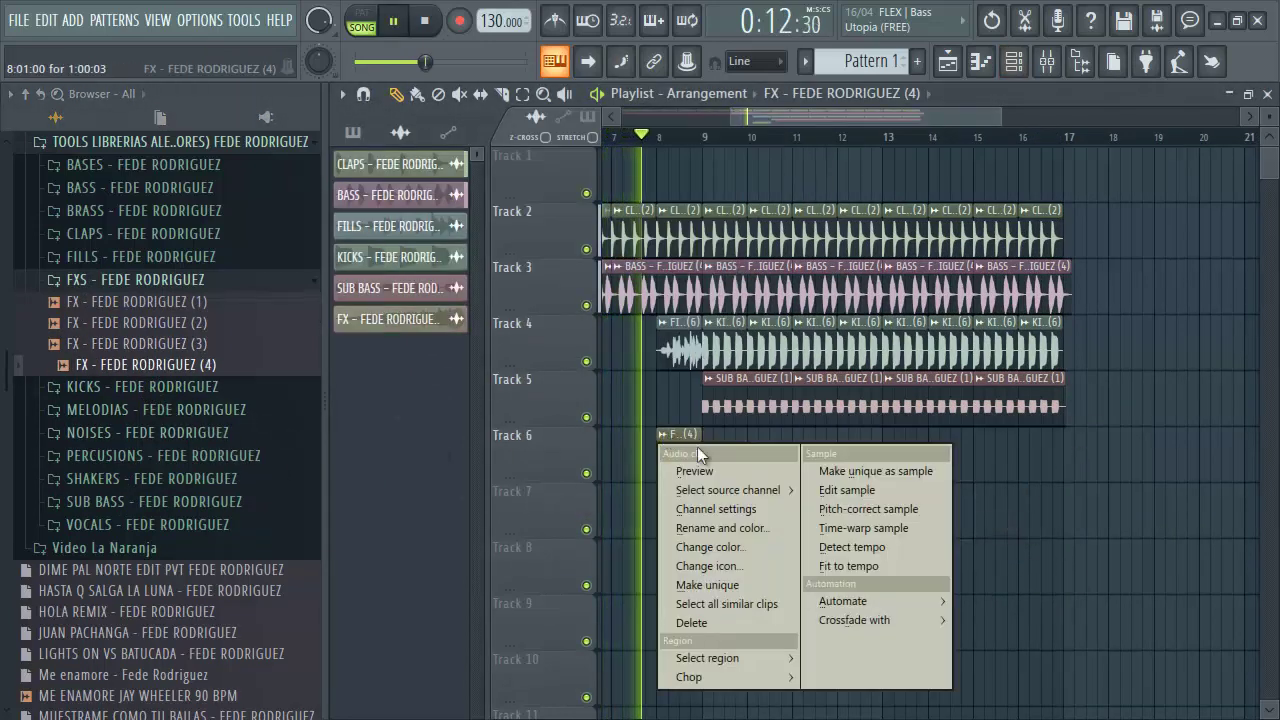
pyautogui.click(842, 567)
pyautogui.click(635, 380)
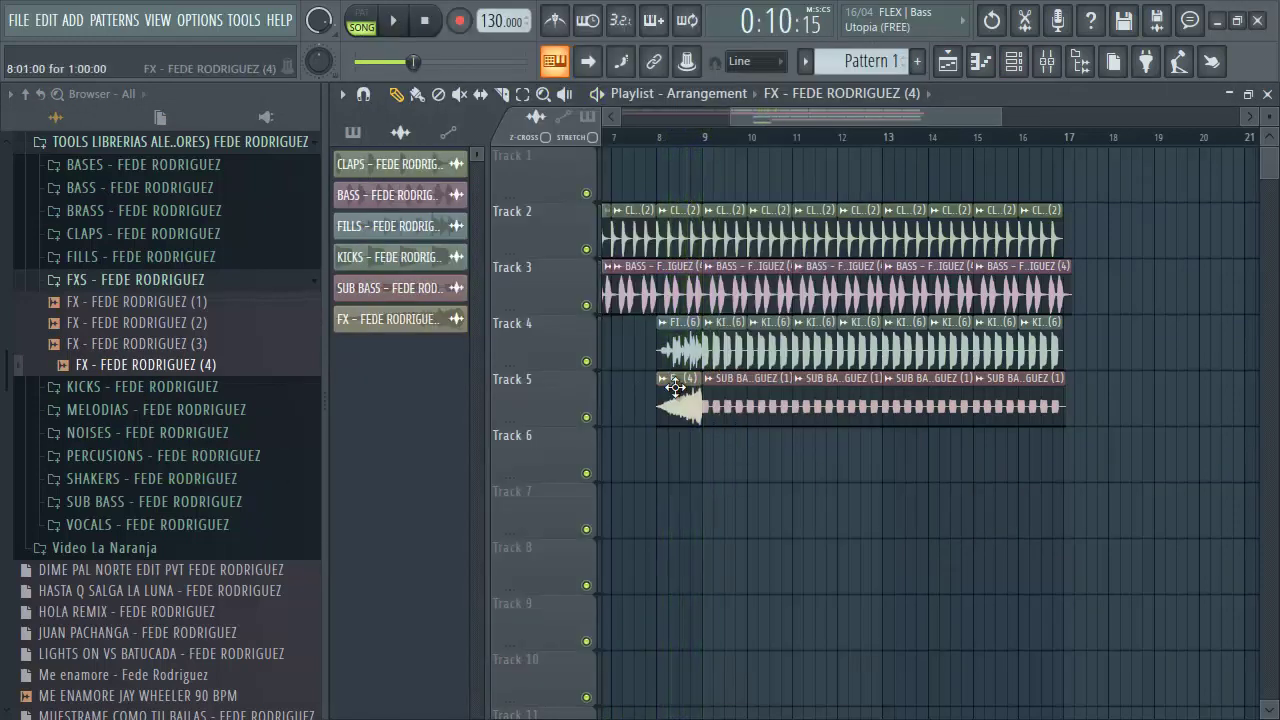
# Set the channel volume of FX sample (4) to about 47% and close its channel settings.
pyautogui.doubleClick(679, 401)
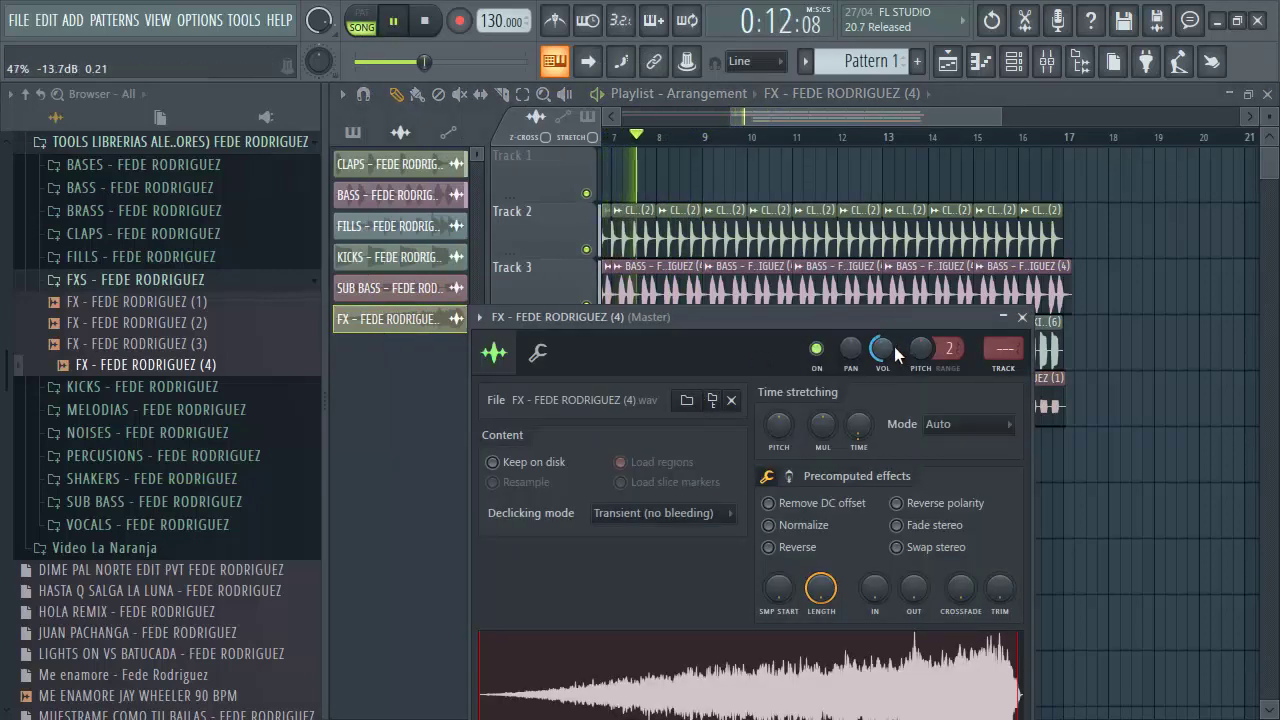
pyautogui.scroll(1, 894, 346)
pyautogui.click(1022, 317)
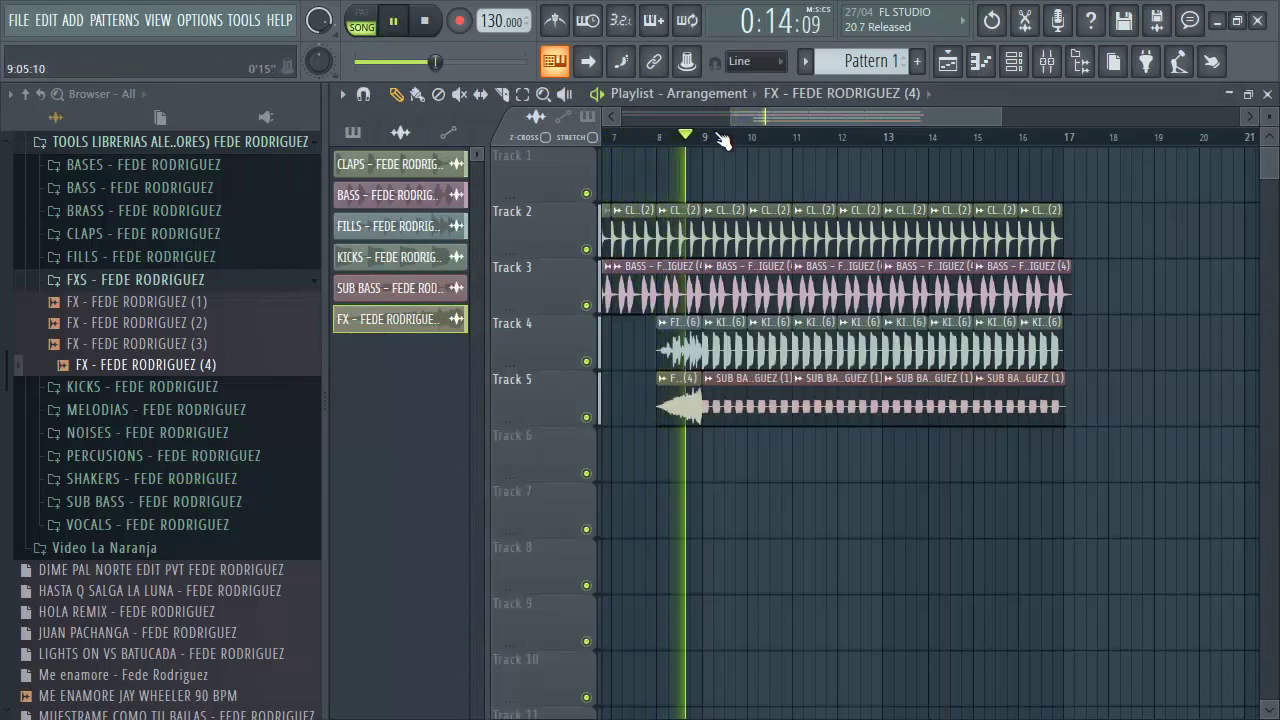
# Audition FX sample (3) from the FXS folder and place it on Track 6 at bar 16.
pyautogui.click(168, 285)
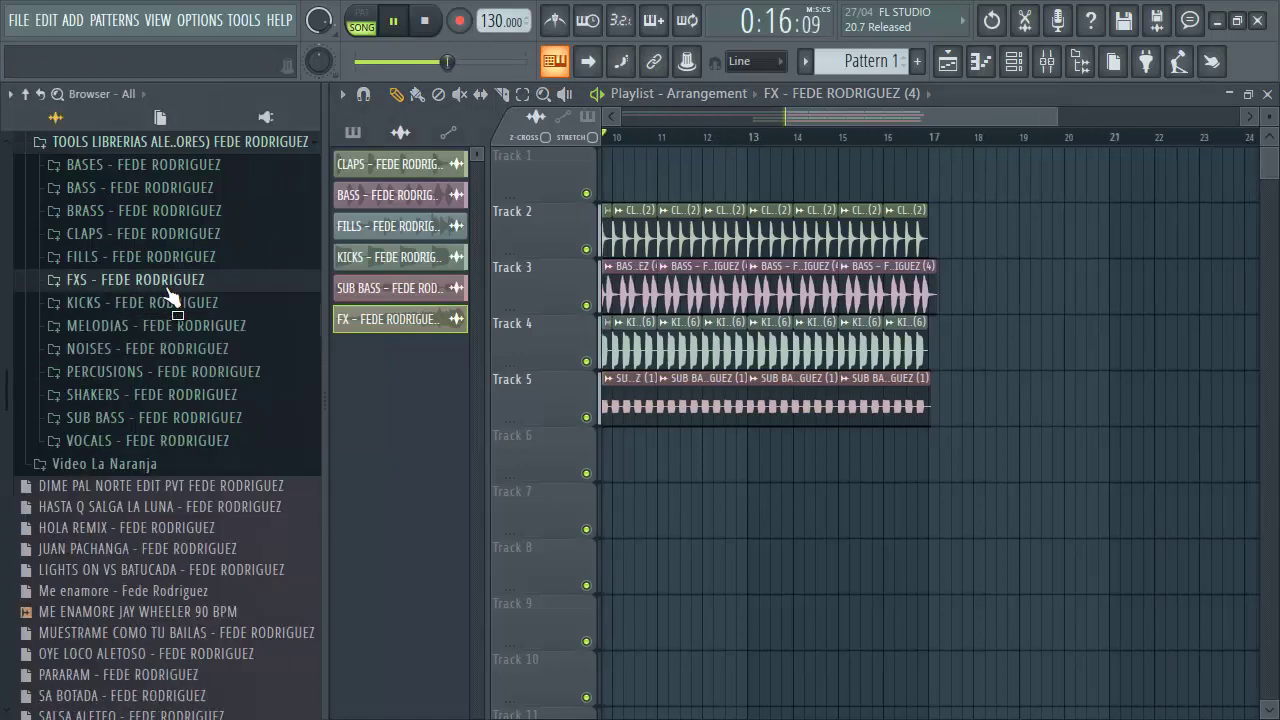
pyautogui.click(120, 280)
pyautogui.click(110, 344)
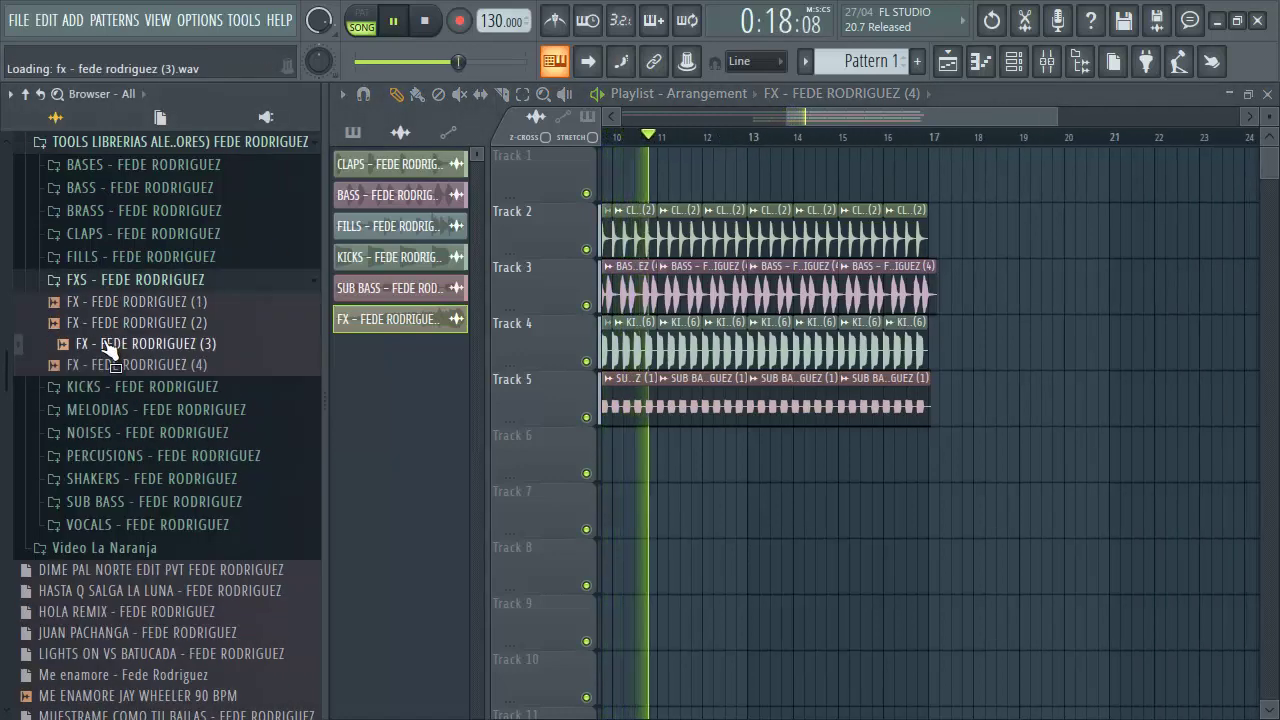
pyautogui.moveTo(110, 344); pyautogui.dragTo(981, 471)
pyautogui.press('space')
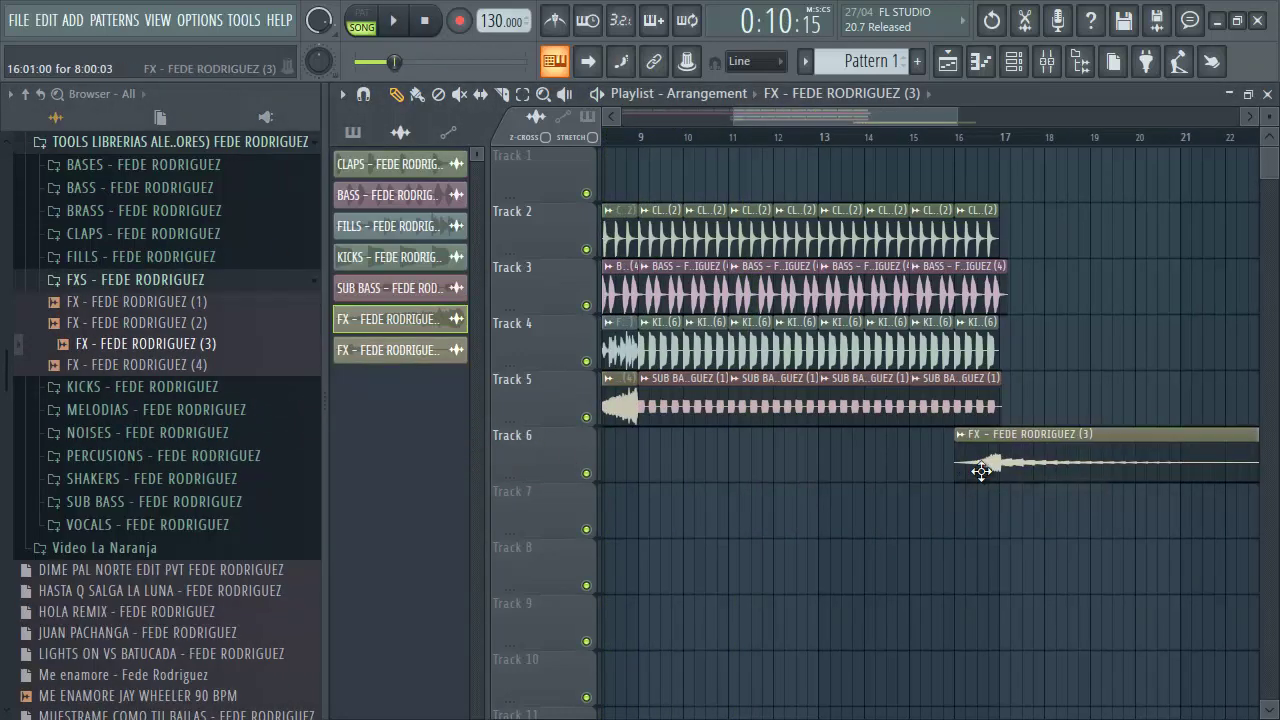
# Fit the FX clip at bar 16 on Track 6 to the tempo and listen to the passage leading into it.
pyautogui.click(962, 437)
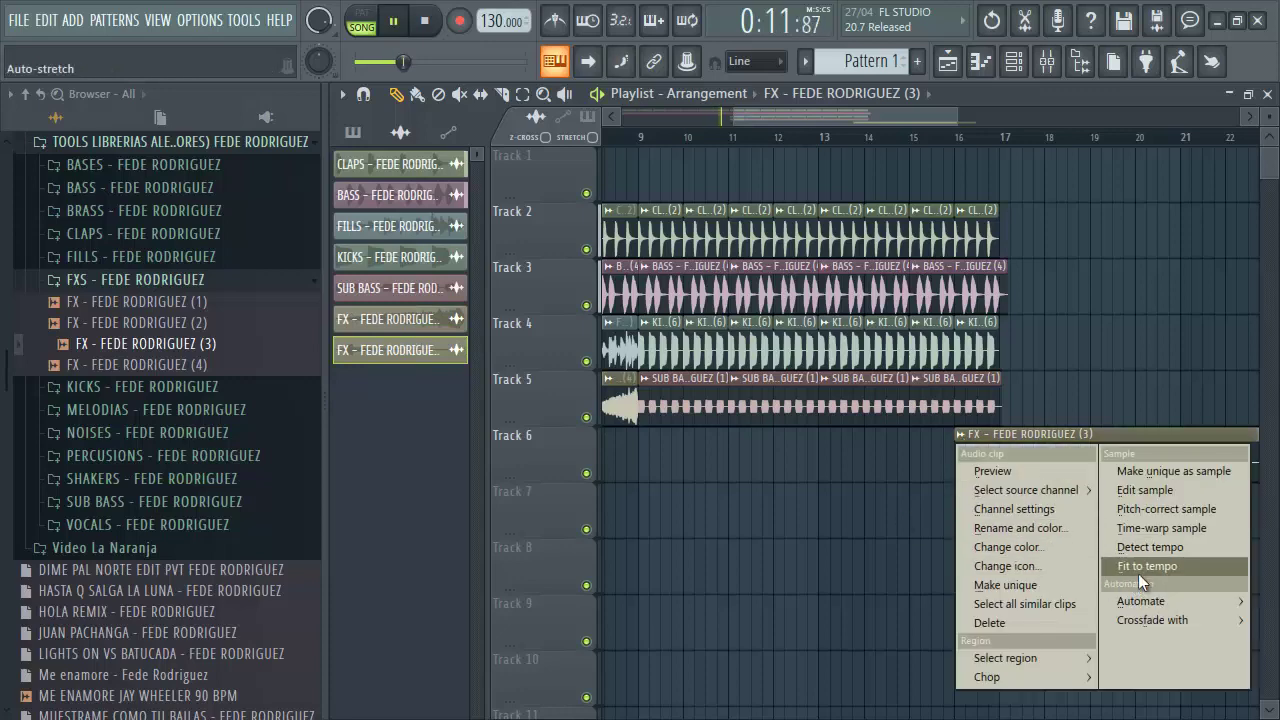
pyautogui.click(1138, 566)
pyautogui.click(668, 420)
pyautogui.click(956, 122)
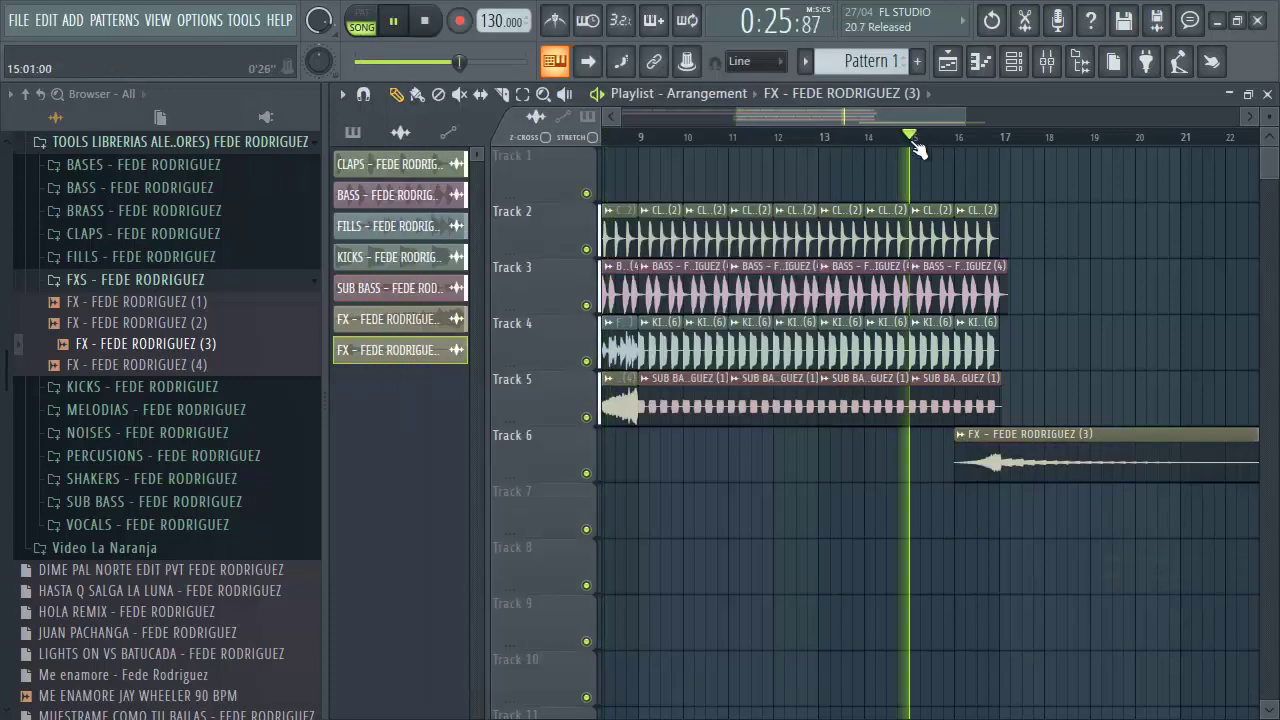
# Switch from the FXS to the VOCALS folder, place vocal sample (1) on Track 1 at bar 17, and collapse the folder.
pyautogui.click(103, 281)
pyautogui.click(128, 445)
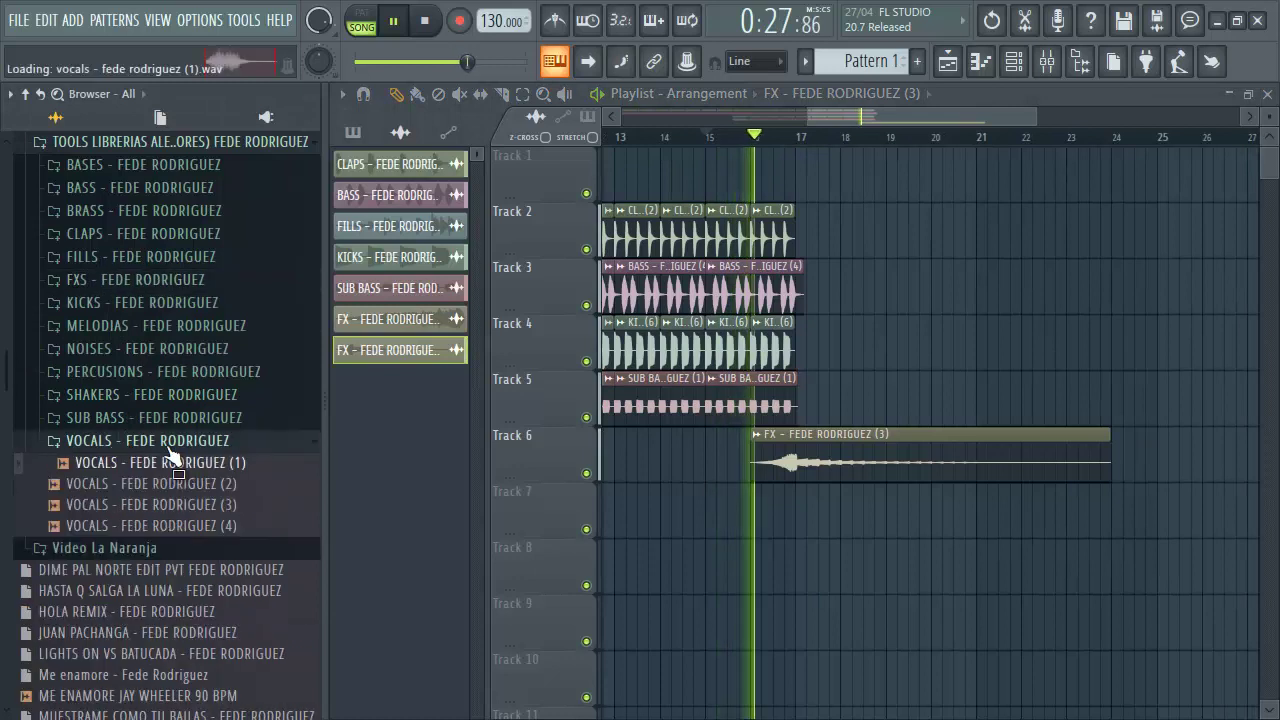
pyautogui.moveTo(101, 473); pyautogui.dragTo(817, 165)
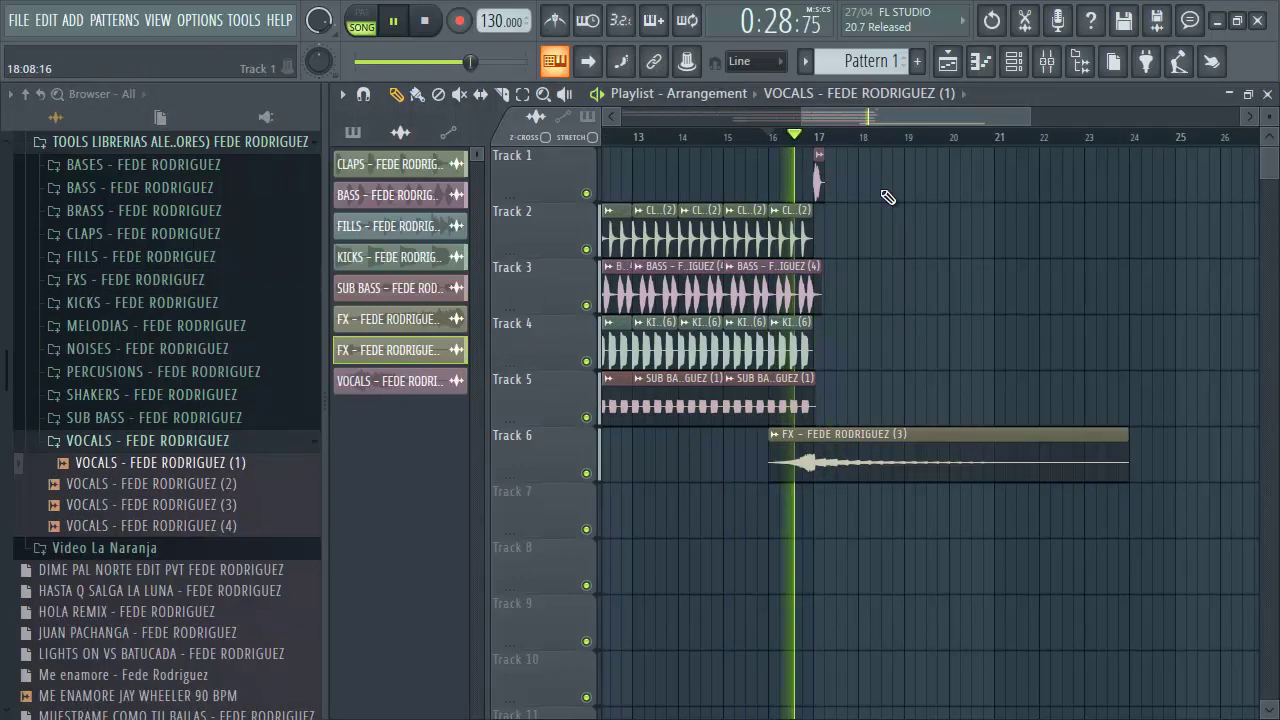
pyautogui.click(861, 183)
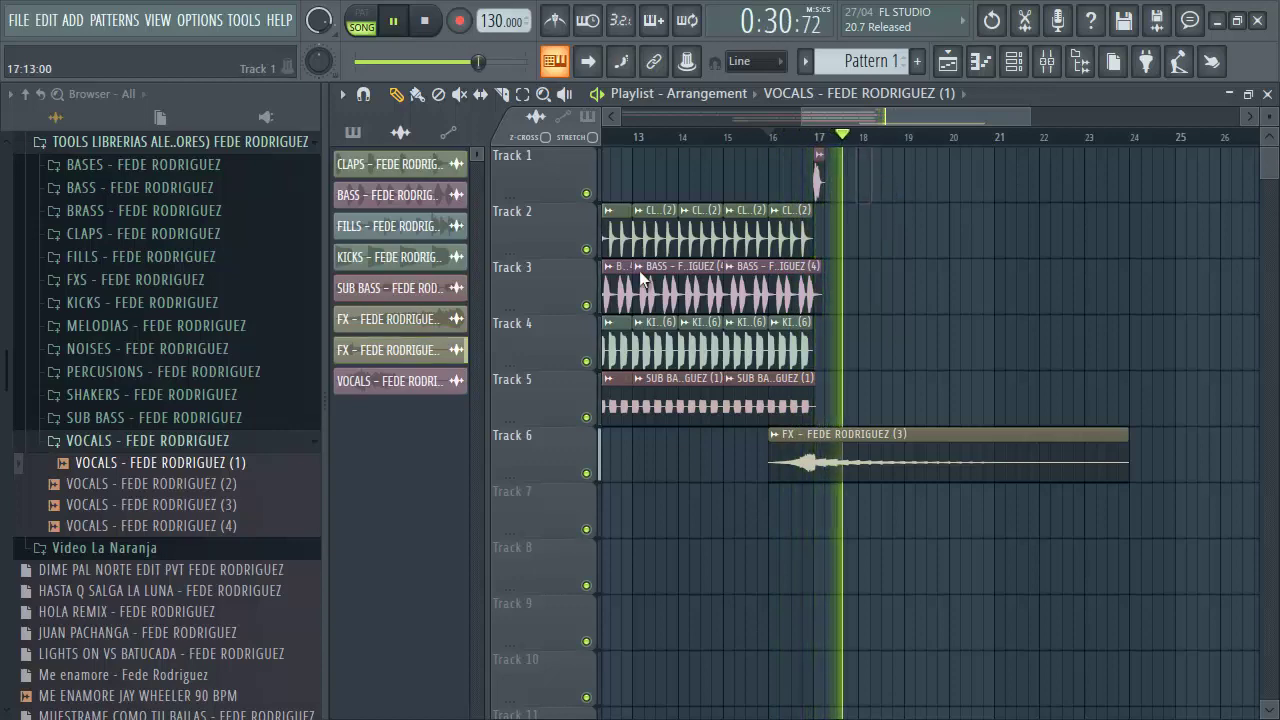
pyautogui.click(115, 440)
# Expand the MELODIAS folder and place its first sample on Track 2 at bar 18.
pyautogui.click(117, 419)
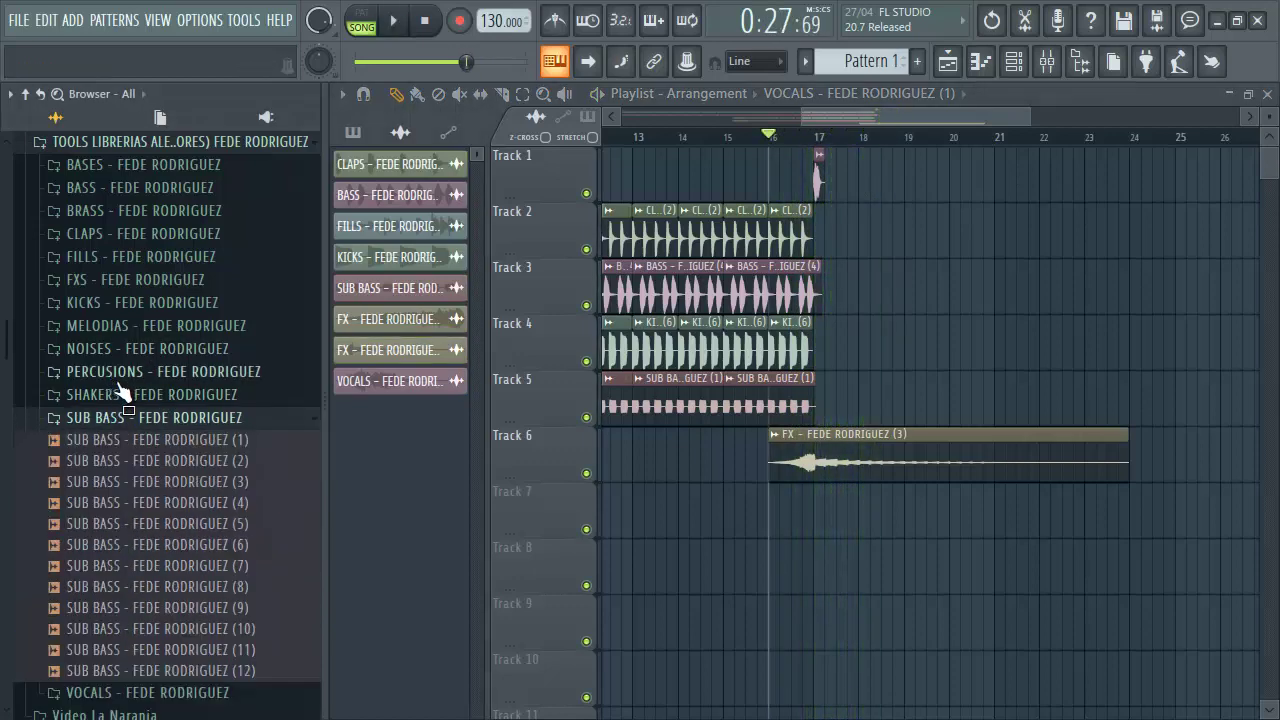
pyautogui.click(114, 417)
pyautogui.click(101, 324)
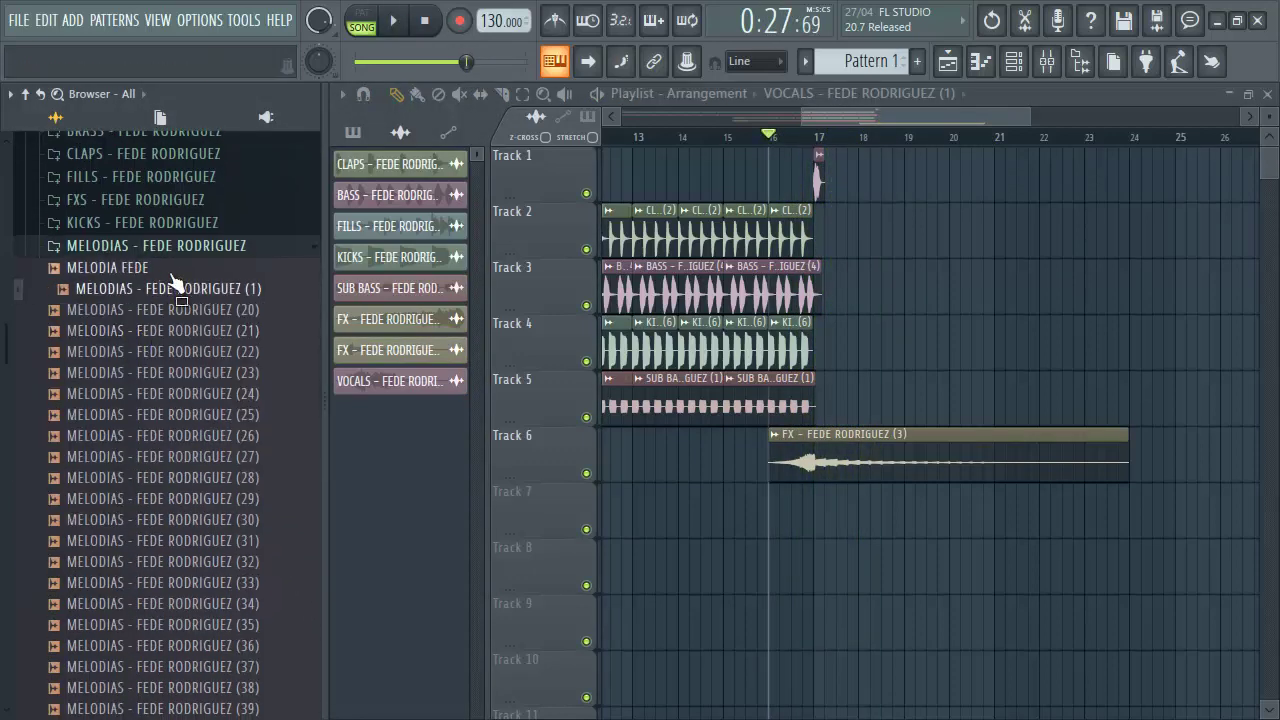
pyautogui.moveTo(130, 270); pyautogui.dragTo(1126, 238)
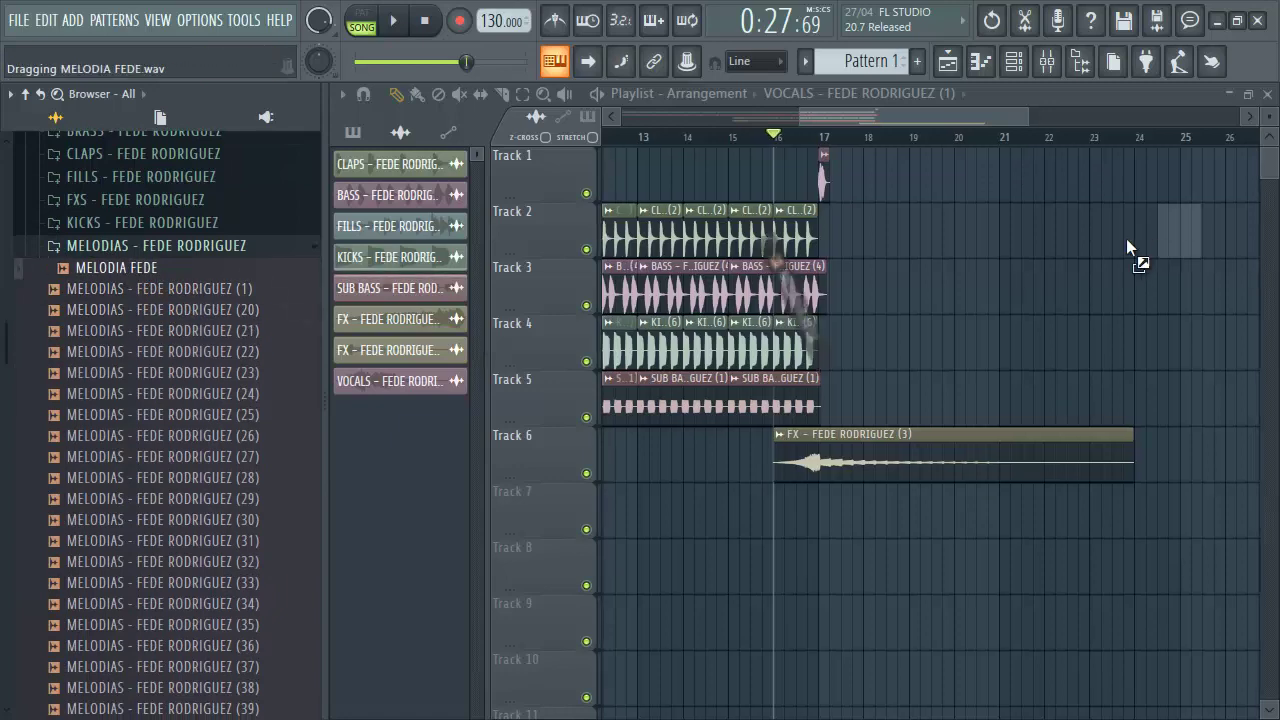
pyautogui.moveTo(865, 242); pyautogui.dragTo(866, 242)
# Add two copies of the melody clip on Track 2, one at bar 20 and one a few steps behind it.
pyautogui.scroll(5, 880, 170)
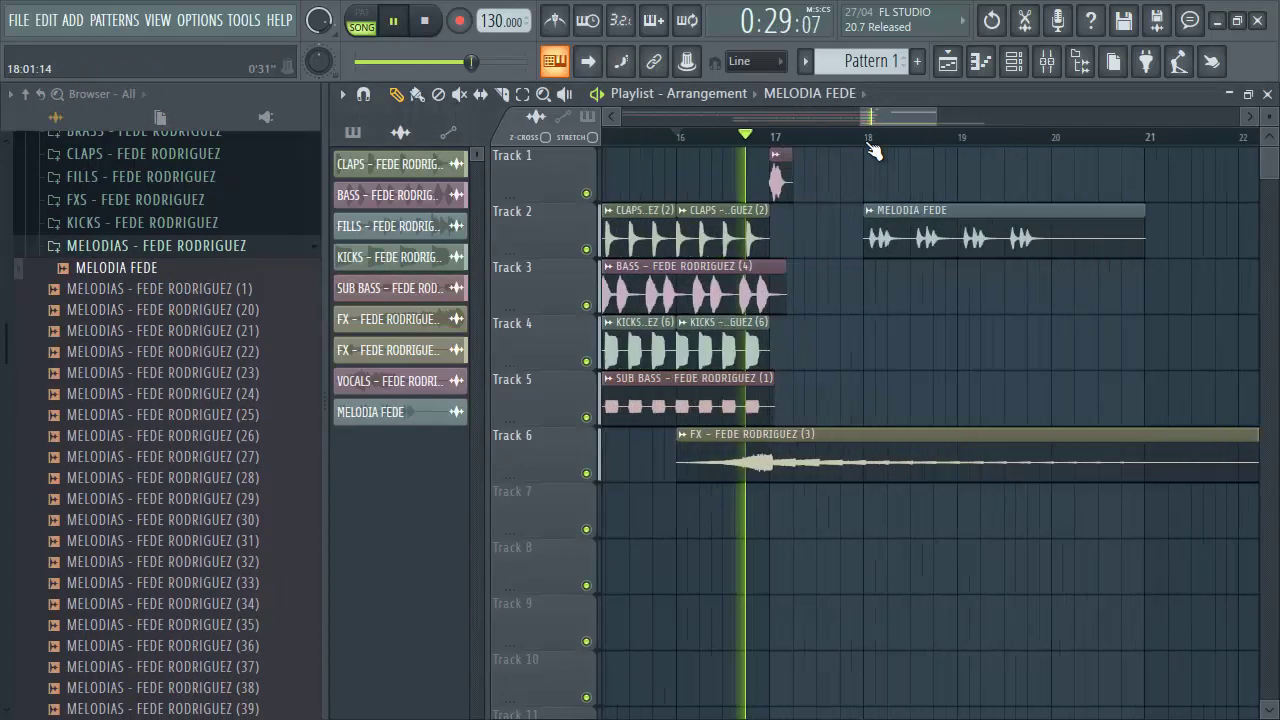
pyautogui.moveTo(1133, 237); pyautogui.dragTo(931, 220)
pyautogui.scroll(-5, 910, 152)
pyautogui.scroll(-3, 910, 152)
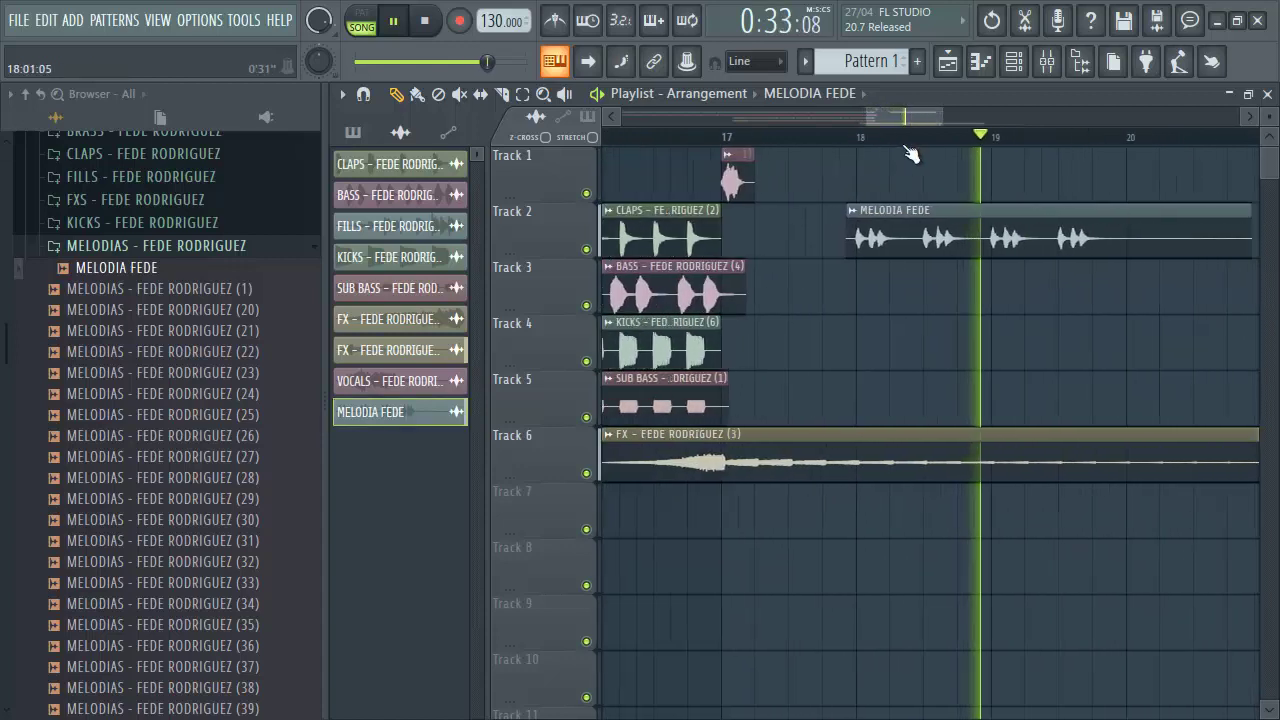
pyautogui.click(1023, 206)
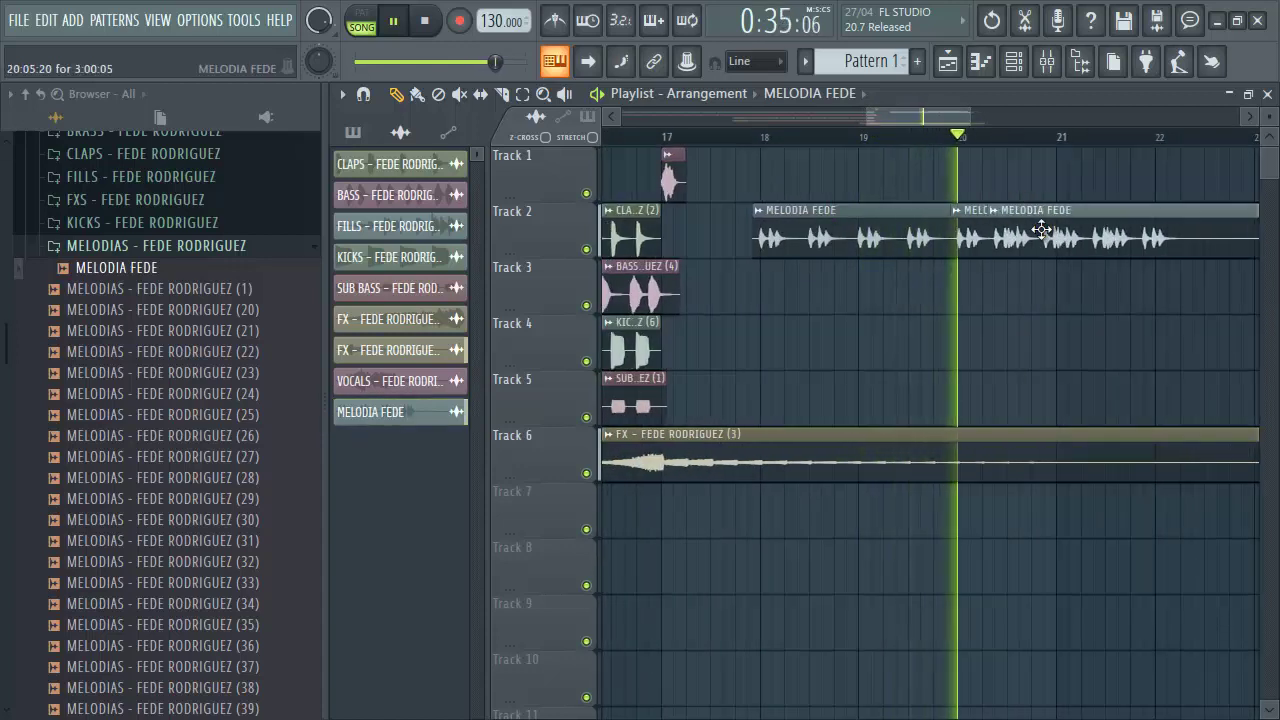
pyautogui.scroll(-3, 983, 152)
# Play the arrangement from bar 15 and raise the melody sample's level in its channel settings.
pyautogui.click(770, 136)
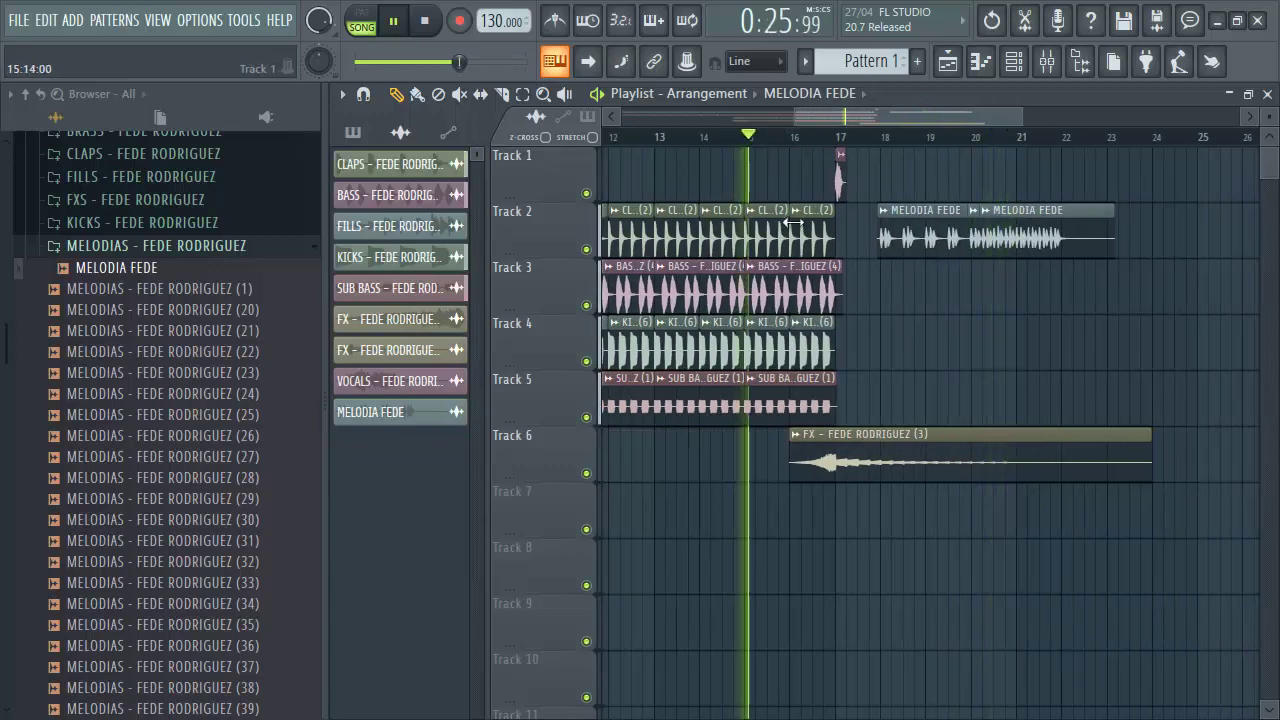
pyautogui.scroll(3, 1071, 149)
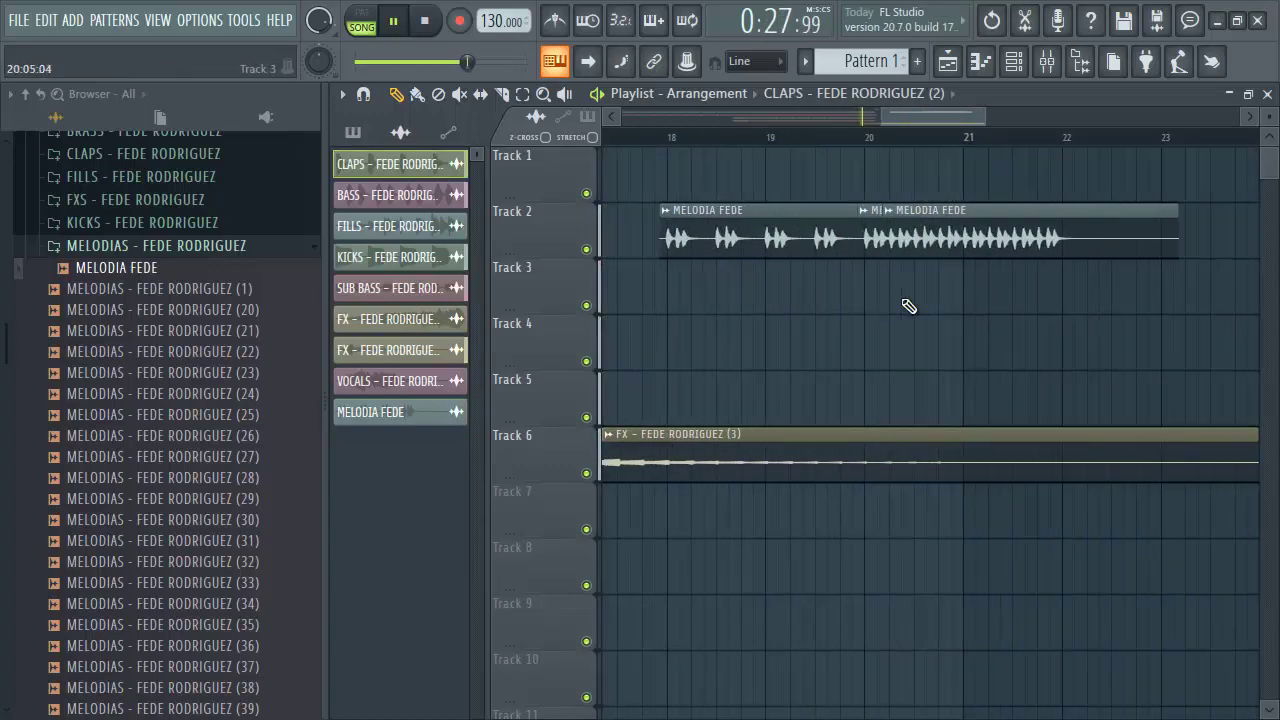
pyautogui.doubleClick(912, 248)
pyautogui.rightClick(1051, 357)
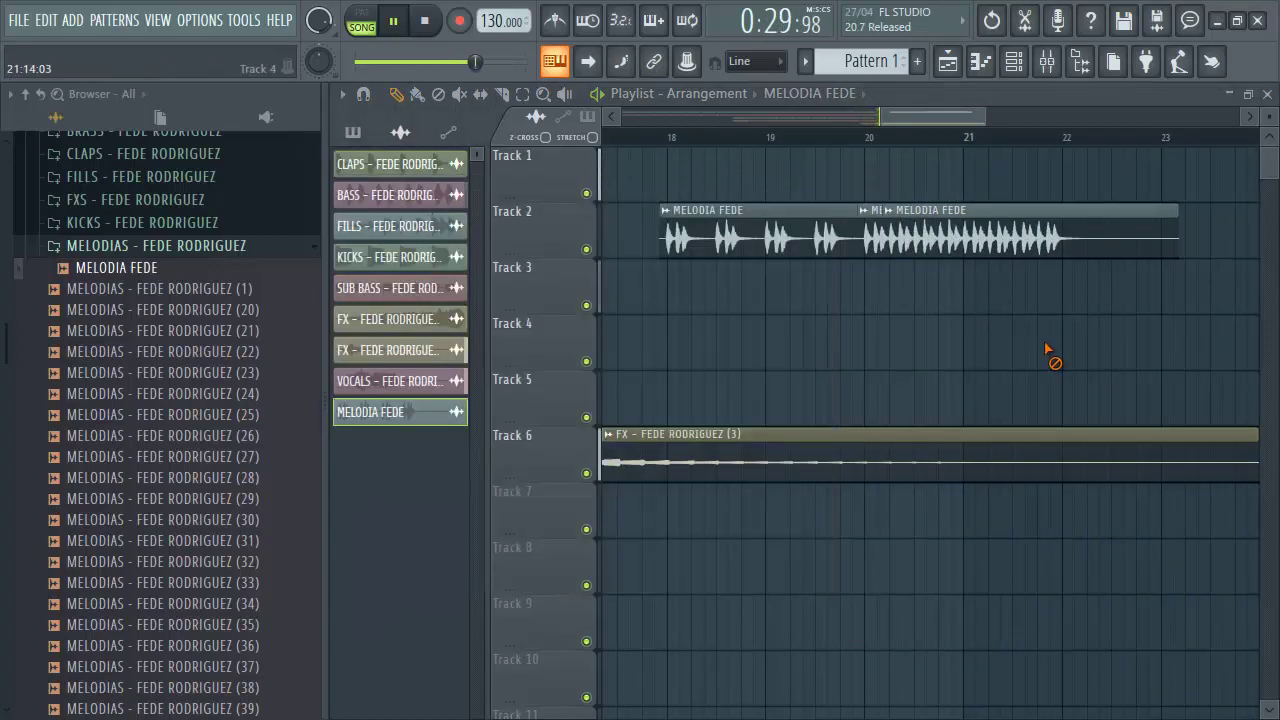
# Try placing a claps clip on Track 3 at bar 22, under the end of the melody.
pyautogui.scroll(-3, 806, 156)
pyautogui.click(661, 238)
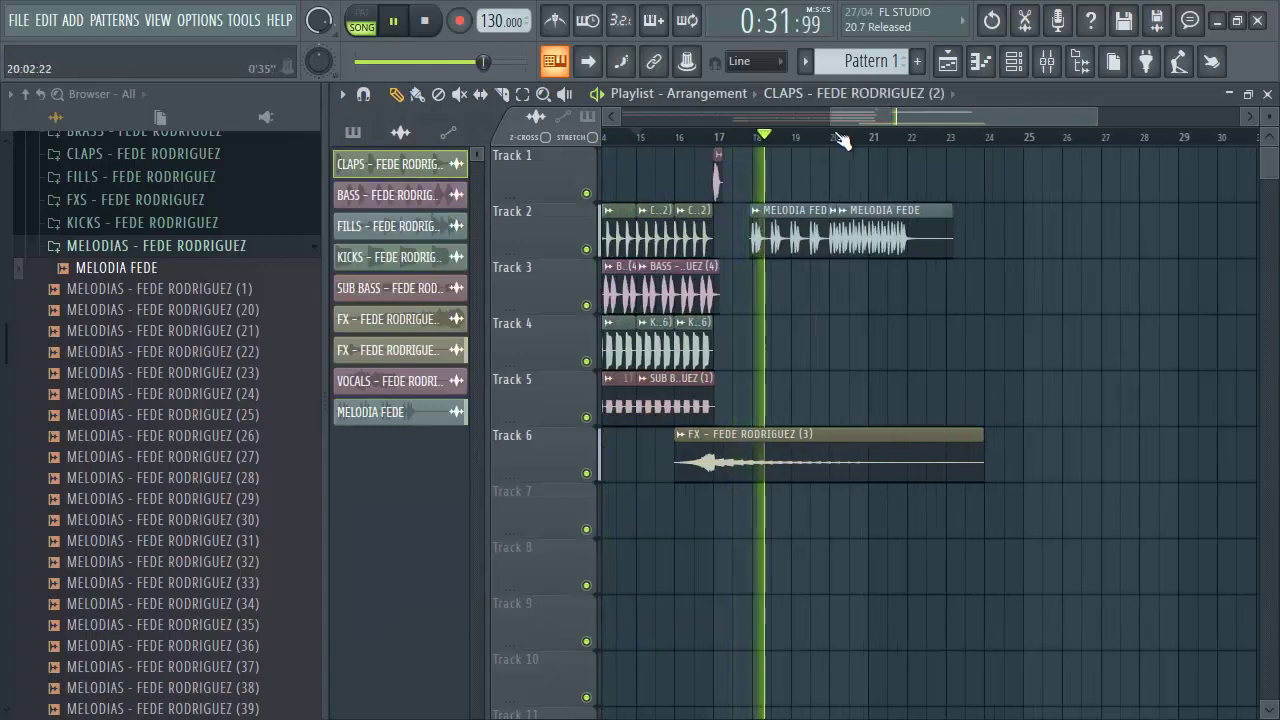
pyautogui.scroll(2, 843, 140)
pyautogui.click(1003, 282)
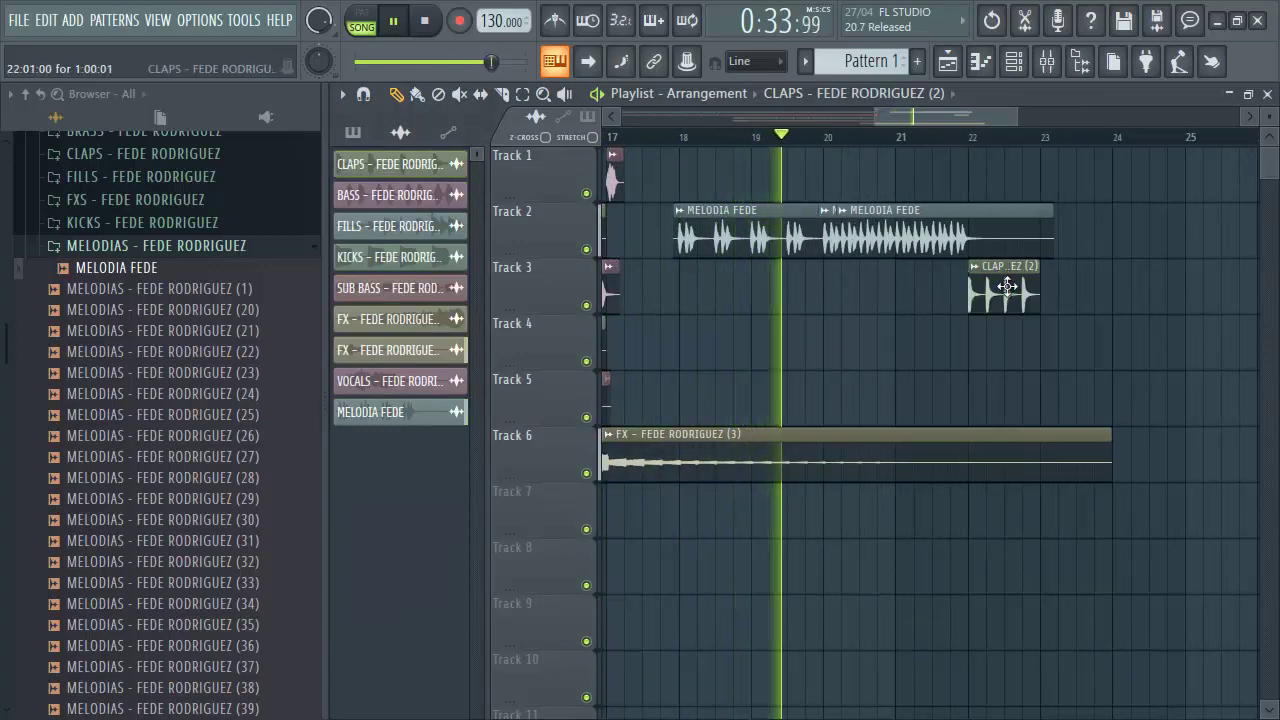
pyautogui.rightClick(1003, 282)
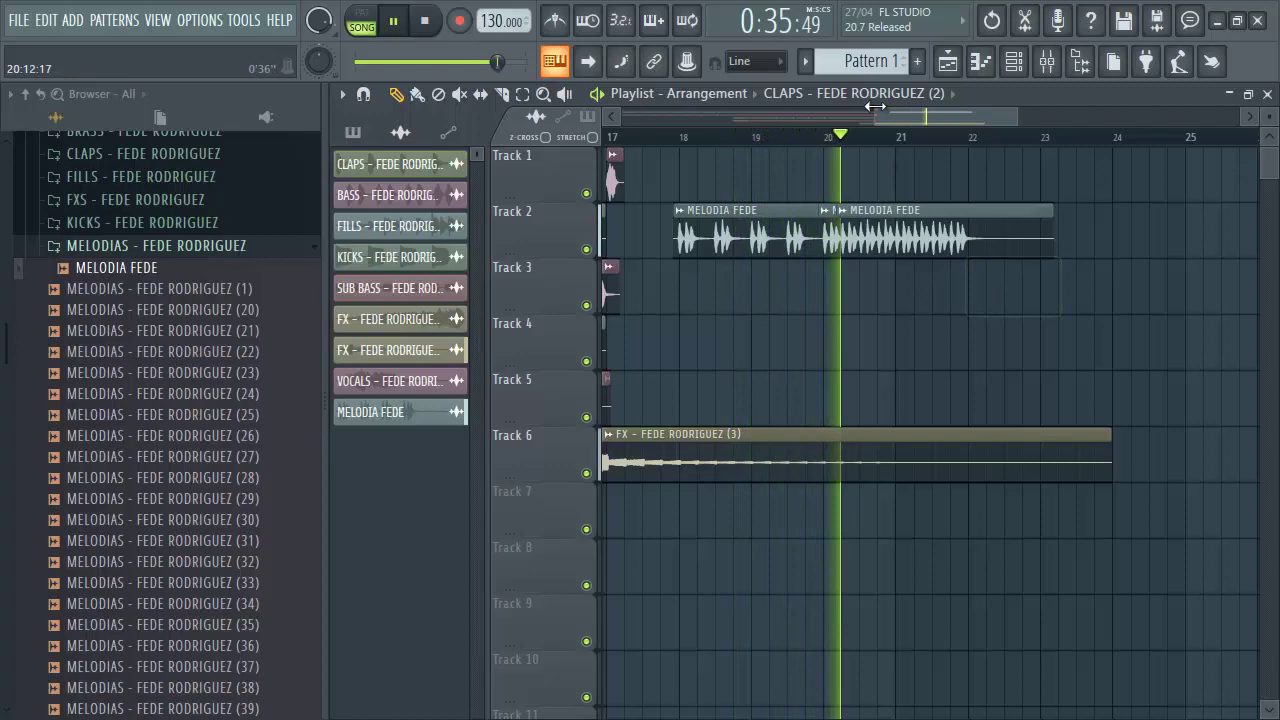
pyautogui.click(985, 293)
pyautogui.scroll(-2, 997, 144)
pyautogui.rightClick(1002, 288)
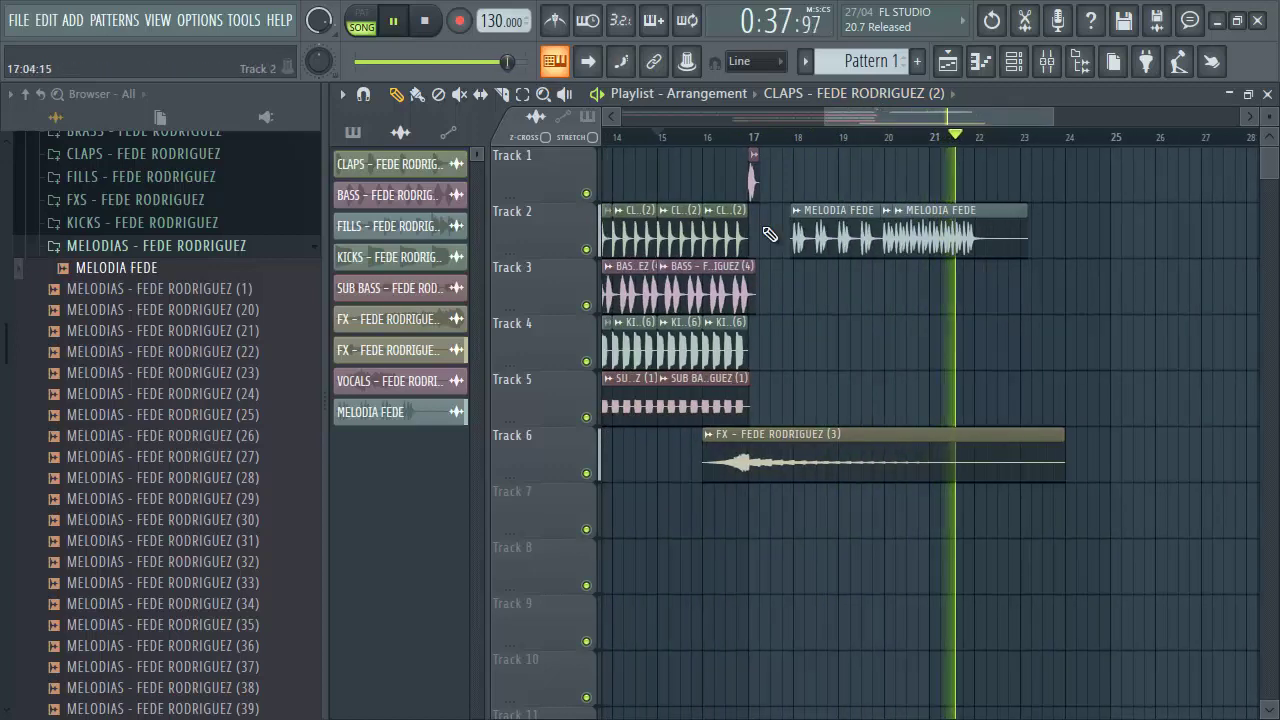
# Copy the claps, bass, kick and sub bass clips of bars 15 and 16 to bars 22 and 23 on Tracks 3 to 6.
pyautogui.moveTo(762, 226); pyautogui.dragTo(999, 407)
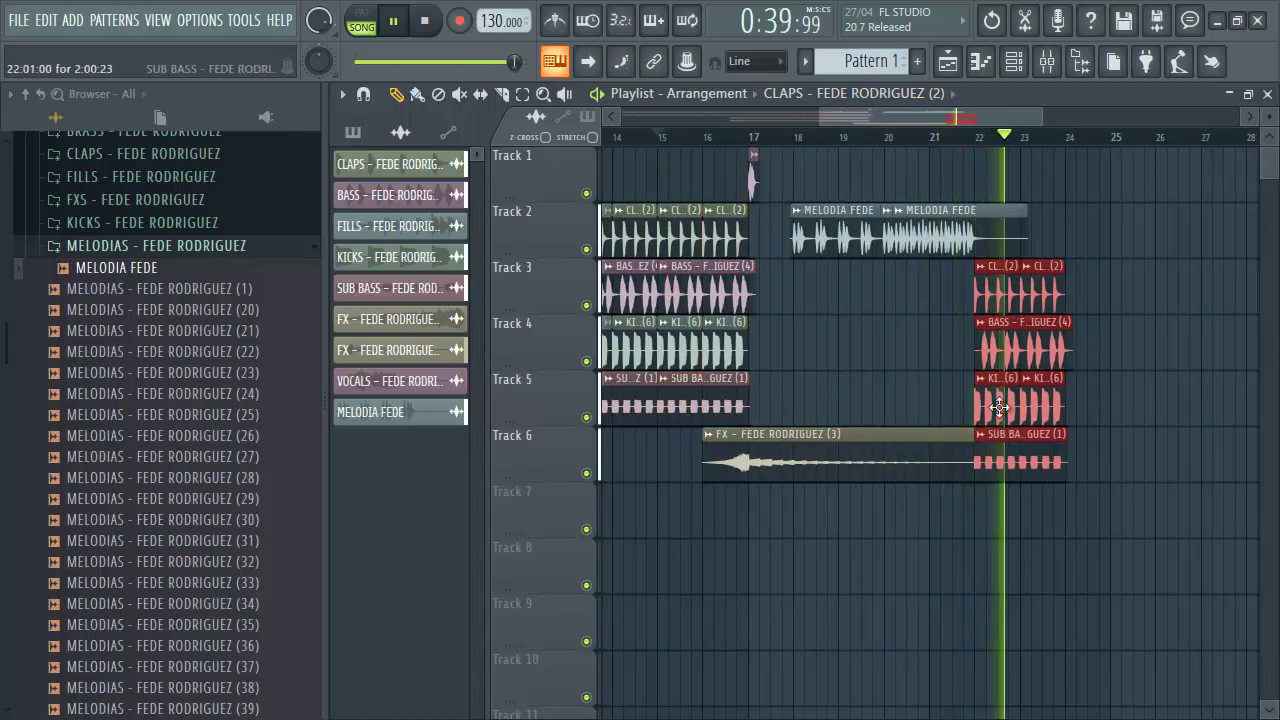
pyautogui.scroll(2, 1006, 149)
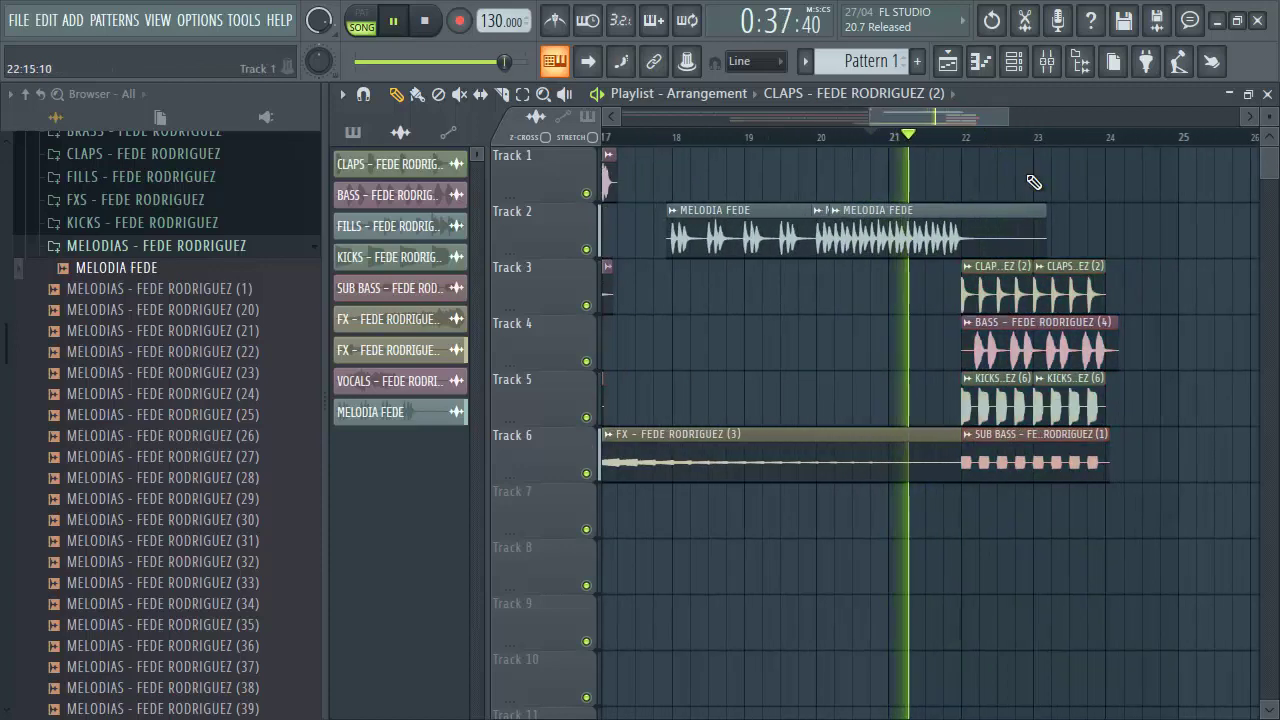
pyautogui.rightClick(1092, 289)
pyautogui.hotkey('ctrl', 'z')
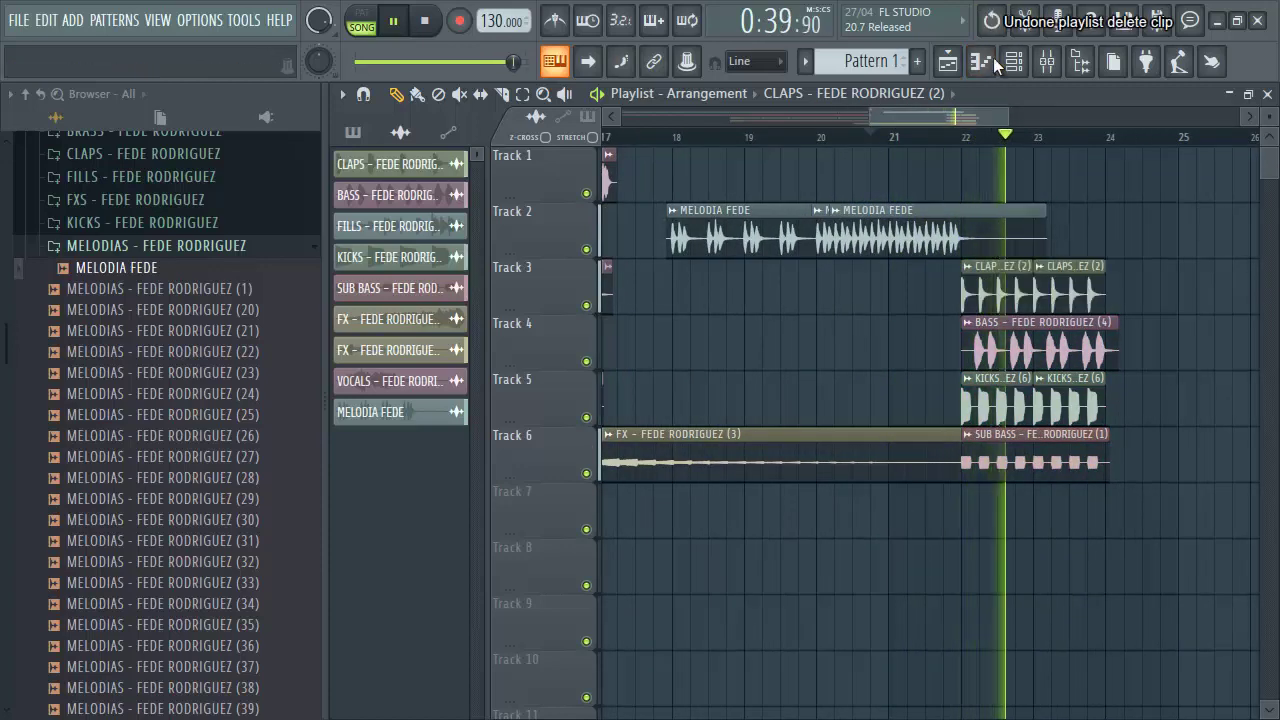
# Copy the two overlapping melody clips at bar 20 on Track 2 to bar 22, above the copied drum and bass clips.
pyautogui.click(784, 140)
pyautogui.scroll(2, 1017, 142)
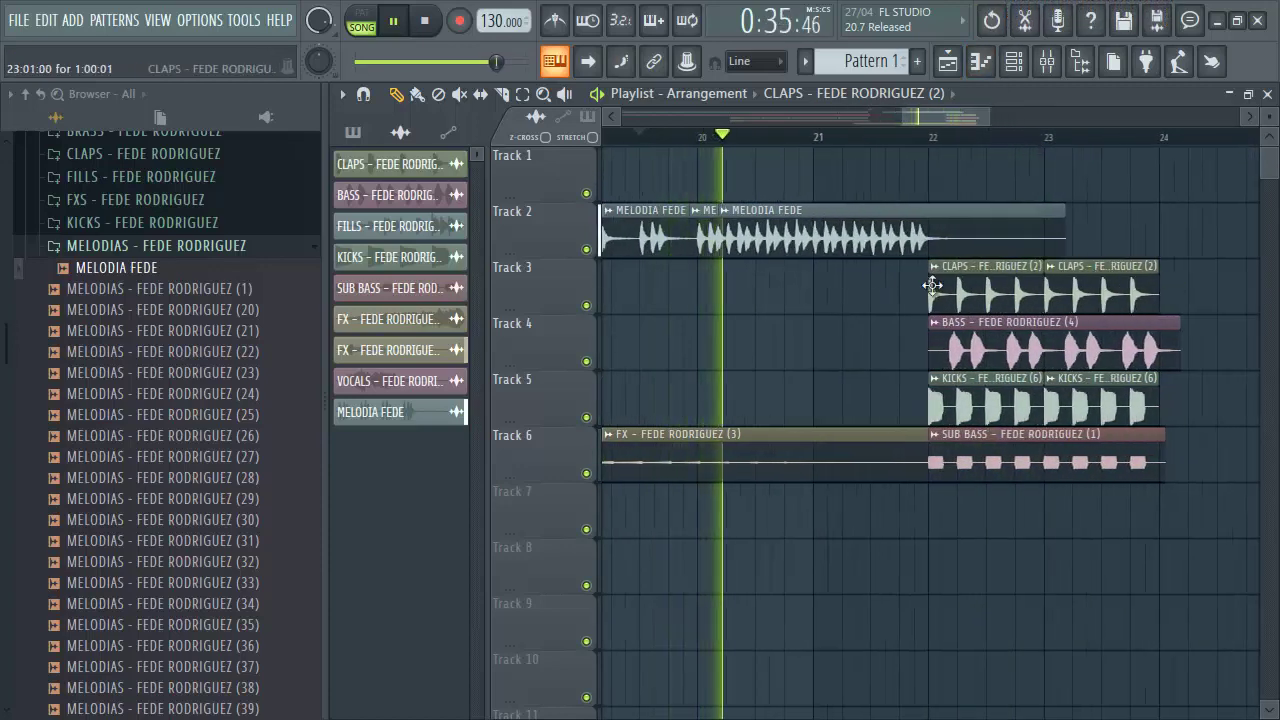
pyautogui.moveTo(1035, 222); pyautogui.dragTo(1146, 210)
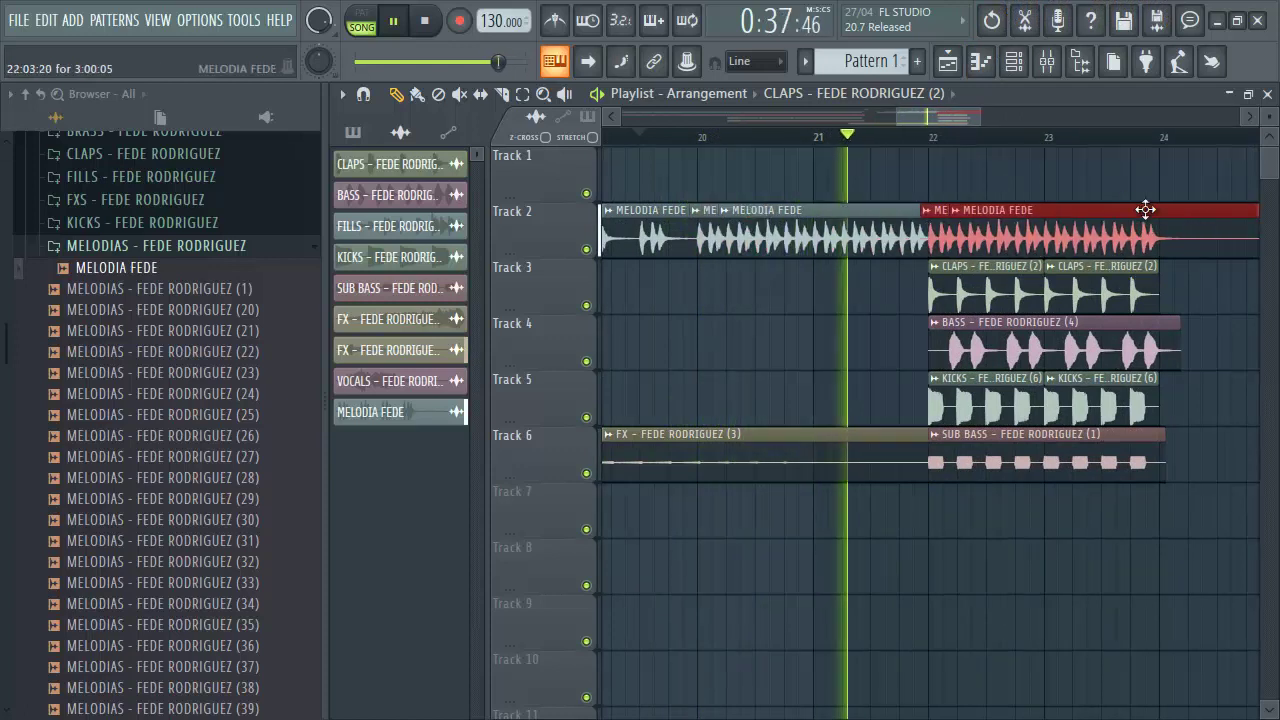
pyautogui.keyDown('ctrl'); pyautogui.click(1079, 164); pyautogui.keyUp('ctrl')
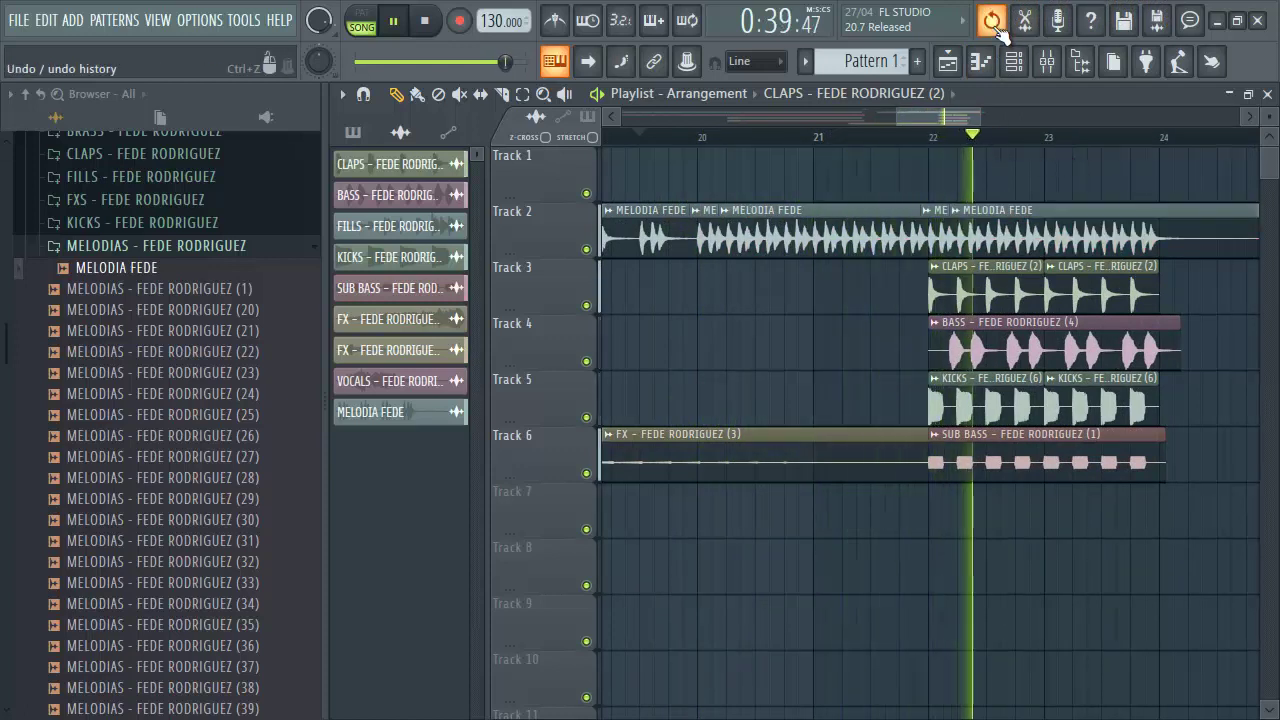
pyautogui.click(994, 22)
pyautogui.keyDown('ctrl'); pyautogui.click(988, 174); pyautogui.keyUp('ctrl')
pyautogui.scroll(-1, 1106, 270)
pyautogui.moveTo(1155, 270); pyautogui.dragTo(978, 464)
pyautogui.keyDown('ctrl'); pyautogui.click(916, 459); pyautogui.keyUp('ctrl')
# Move the long FX (3) clip from Track 6 down to Track 7, keeping its start at bar 16.
pyautogui.scroll(-1, 723, 406)
pyautogui.hscroll(-5, 723, 406)
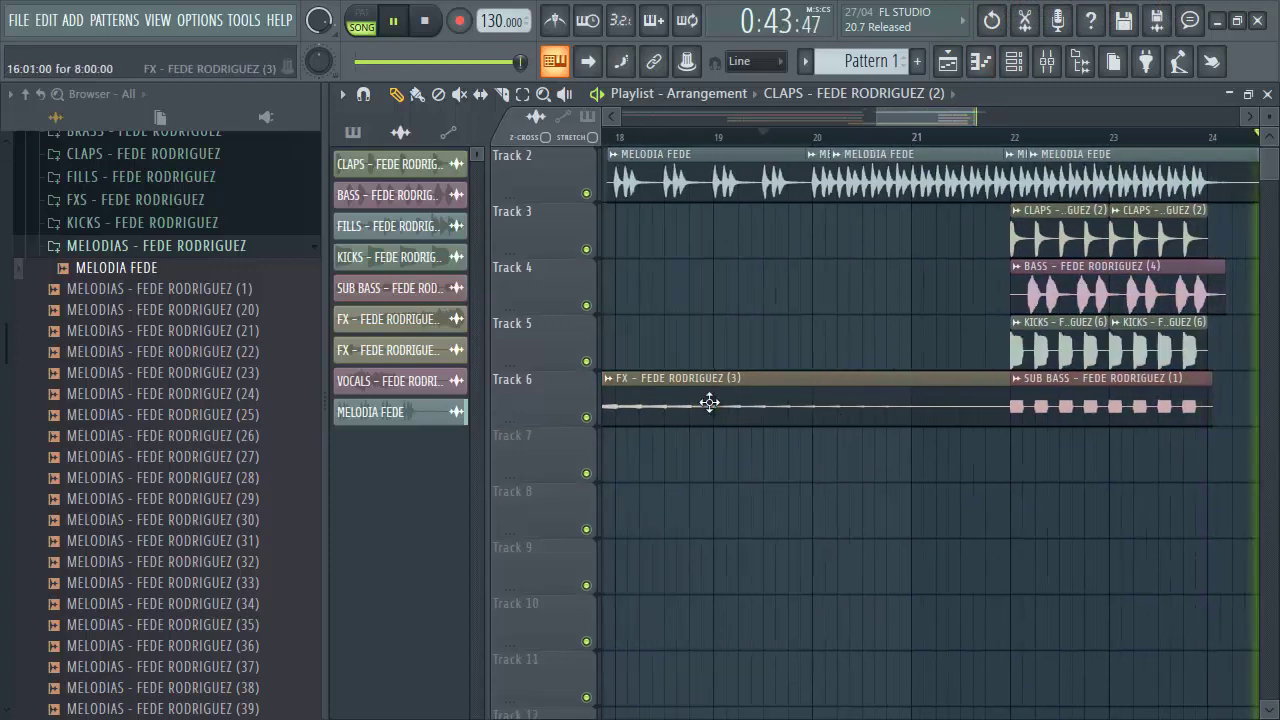
pyautogui.scroll(-2, 715, 380)
pyautogui.click(700, 400)
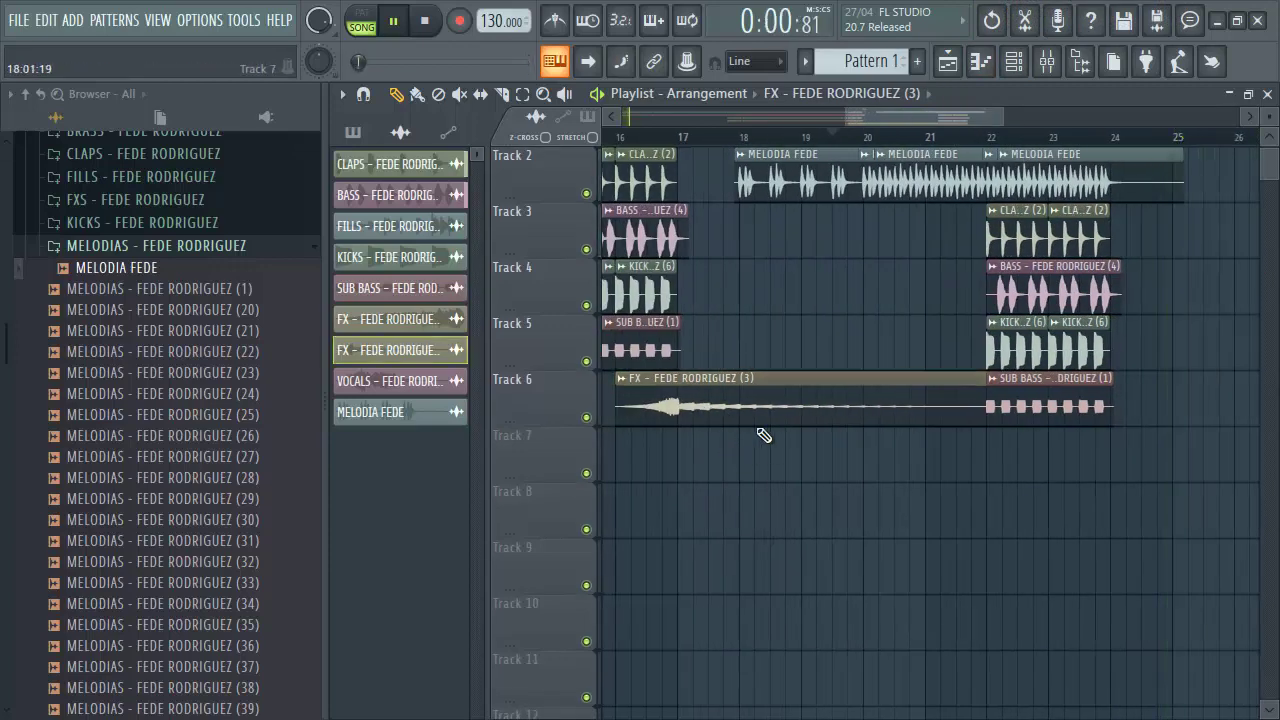
pyautogui.moveTo(763, 435); pyautogui.dragTo(766, 432)
# Duplicate the claps, bass, kick, sub bass and melody clips of bars 22 and 23 into bars 24 and 25.
pyautogui.moveTo(932, 206); pyautogui.dragTo(1108, 423)
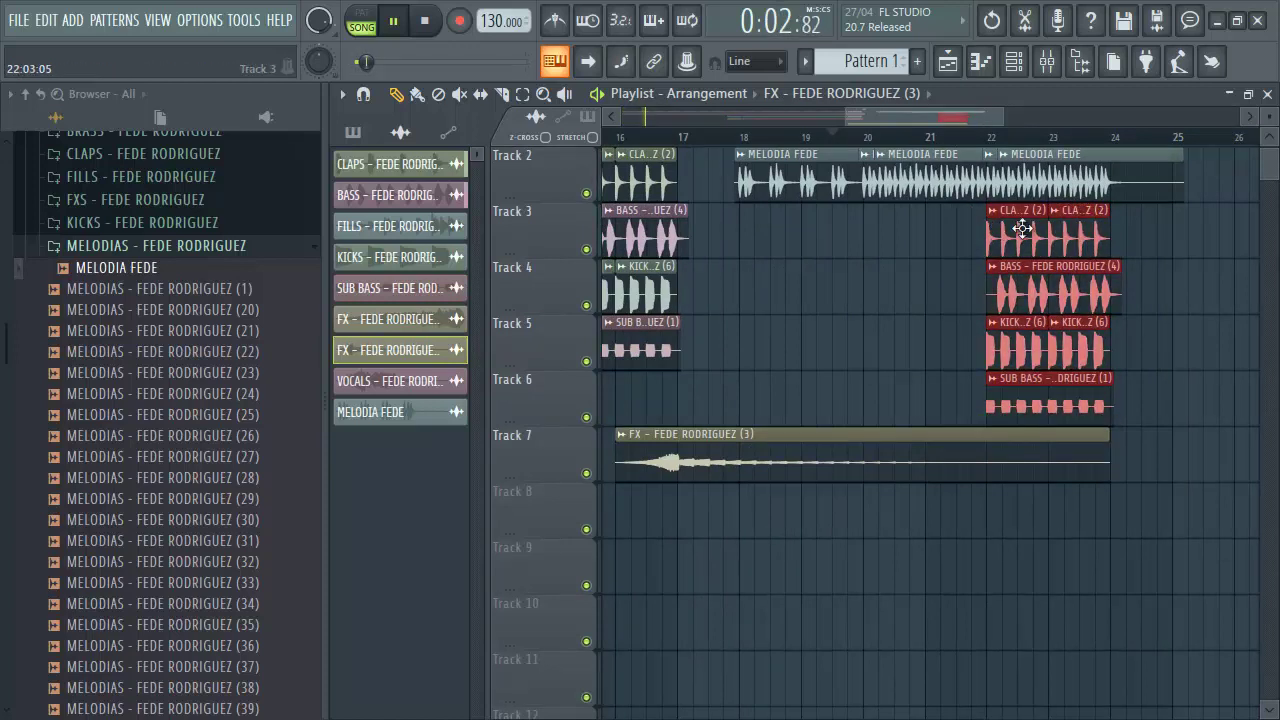
pyautogui.hotkey('ctrl', 'b')
pyautogui.moveTo(1190, 187); pyautogui.dragTo(1253, 163)
pyautogui.keyDown('ctrl'); pyautogui.click(833, 319); pyautogui.keyUp('ctrl')
pyautogui.scroll(1, 840, 310)
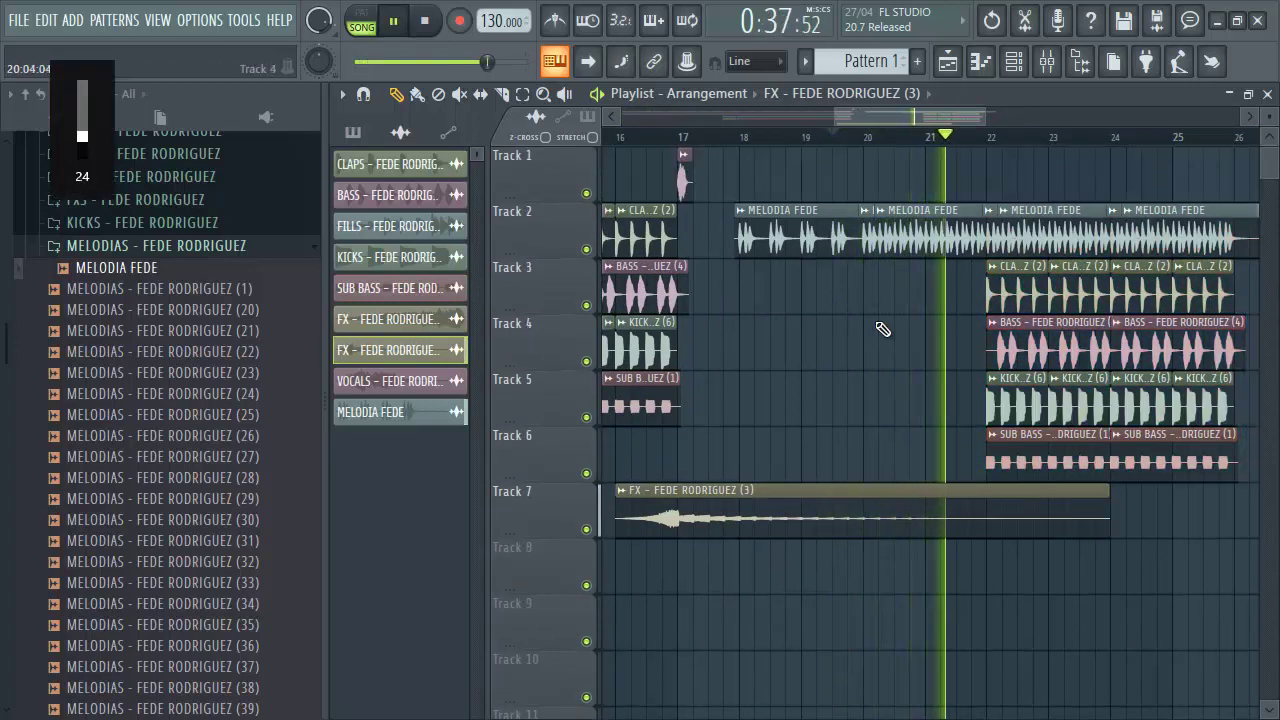
# Delete the claps clips on Track 3 across bars 22 to 25 and play the arrangement from bar 21.
pyautogui.hscroll(3, 885, 310)
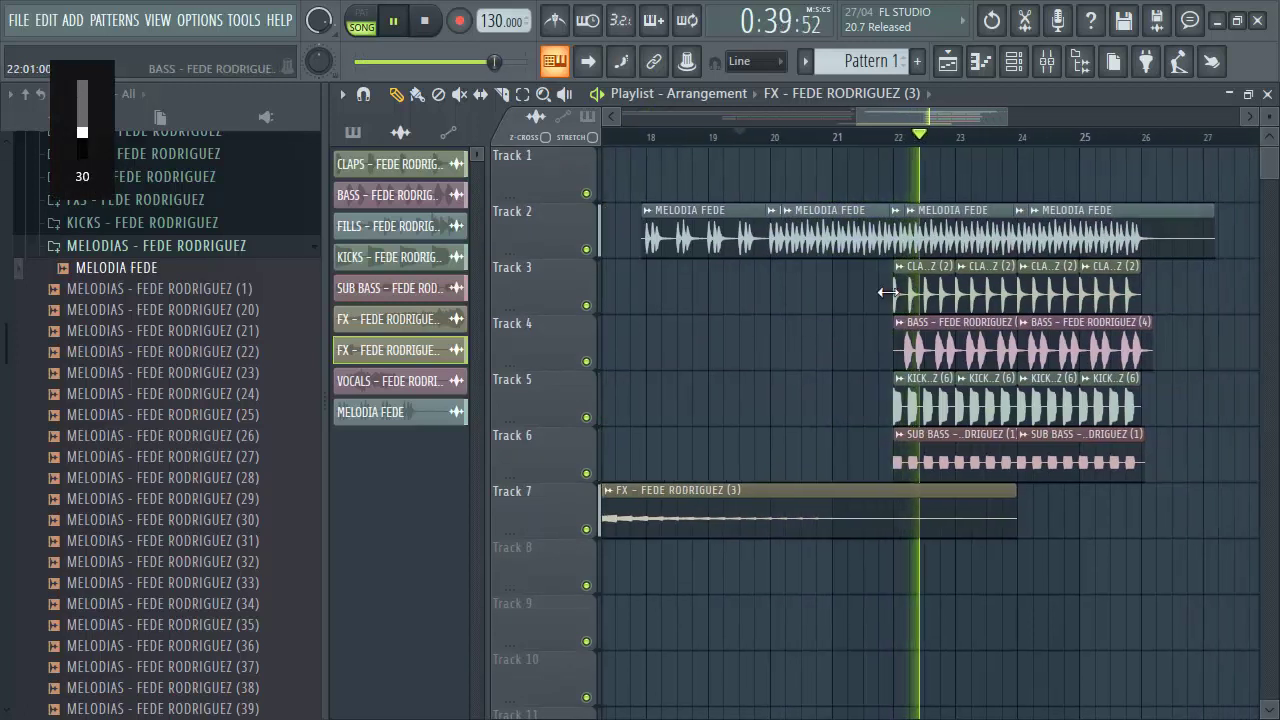
pyautogui.moveTo(910, 290); pyautogui.dragTo(1106, 284)
pyautogui.press('Delete')
pyautogui.hscroll(1, 1034, 108)
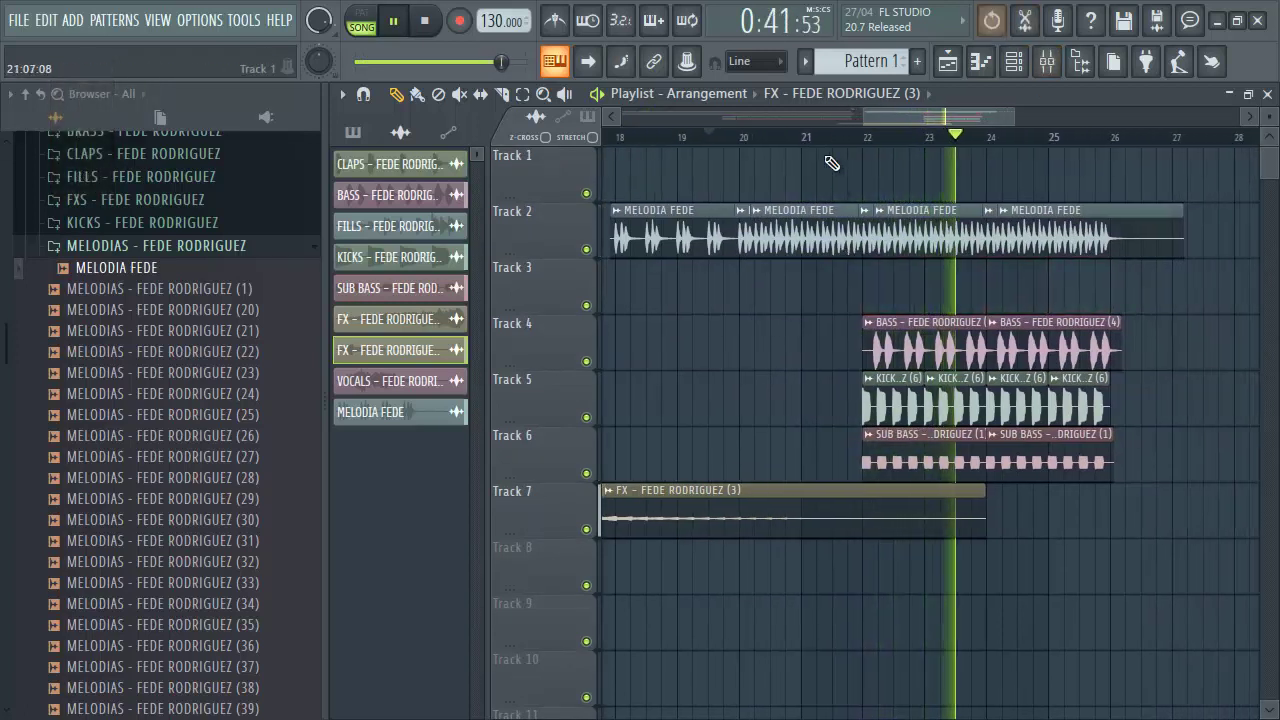
pyautogui.click(801, 137)
pyautogui.hscroll(1, 893, 197)
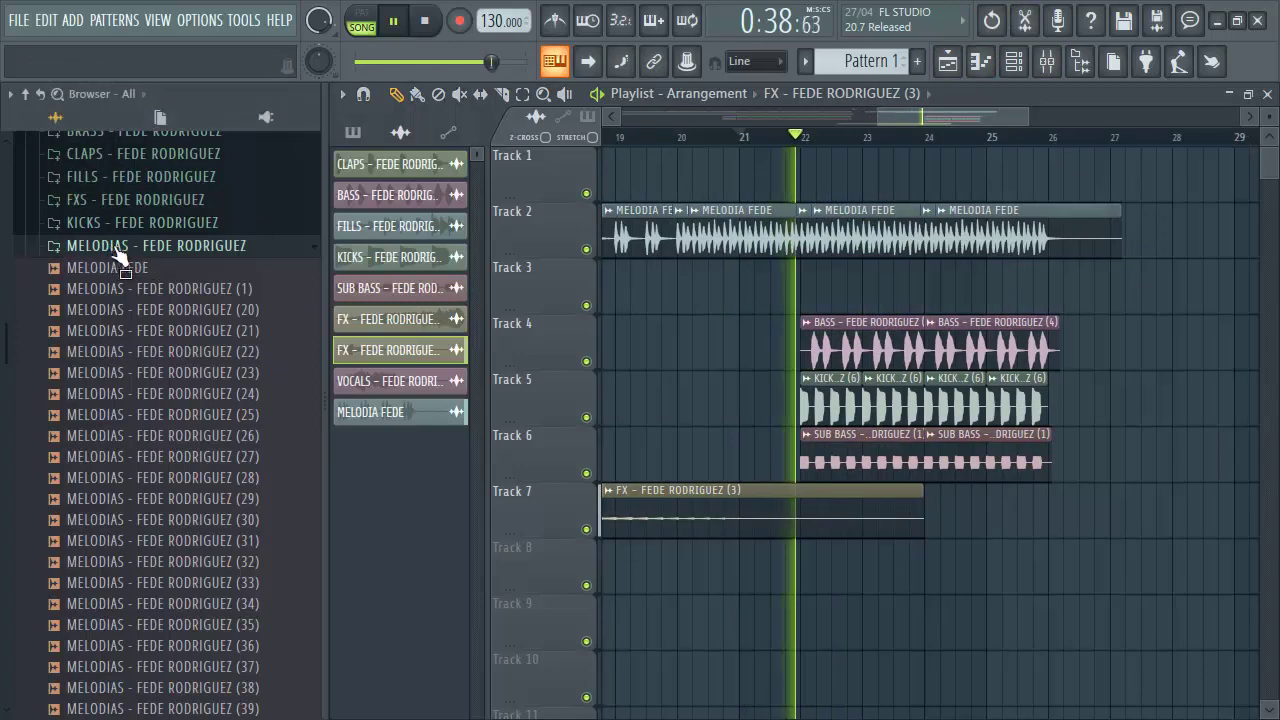
# Duplicate the bass, kick, sub bass and melody clips of bars 22 to 25 so they repeat from bar 26.
pyautogui.click(117, 248)
pyautogui.moveTo(1157, 328)
pyautogui.mouseDown()
pyautogui.moveTo(831, 458)
pyautogui.moveTo(1100, 460)
pyautogui.mouseUp()
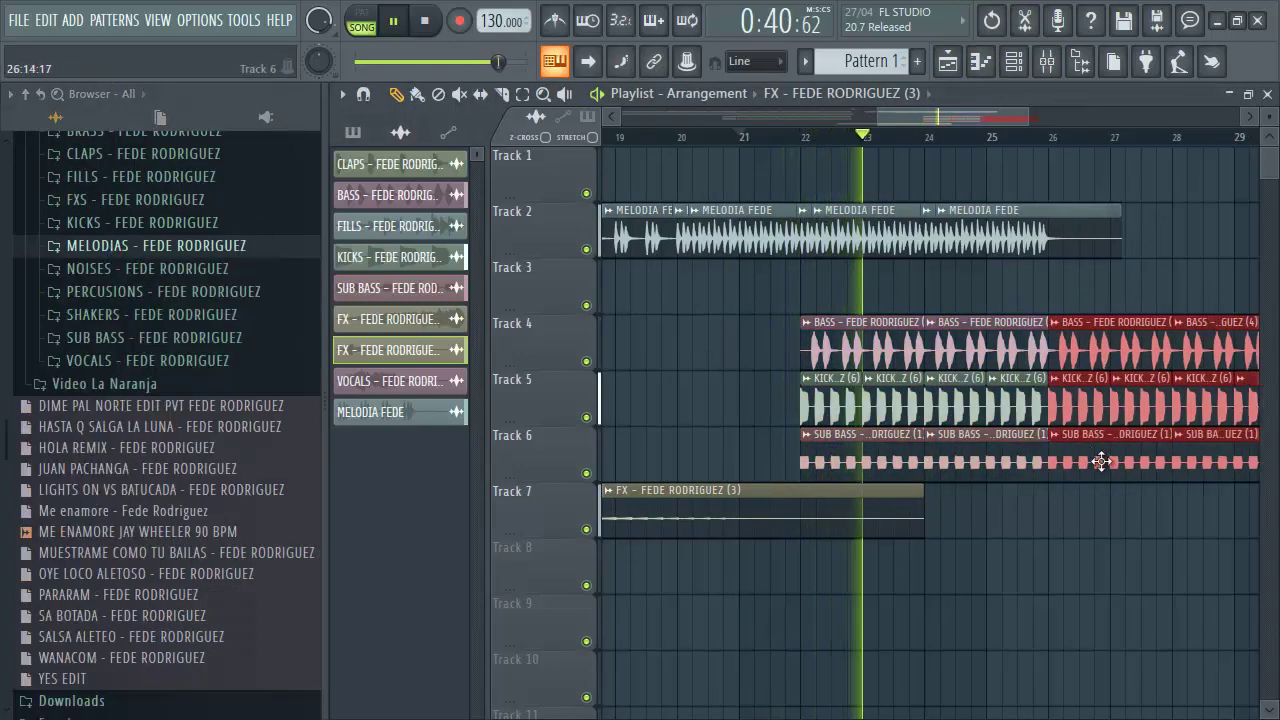
pyautogui.moveTo(1147, 240); pyautogui.dragTo(922, 257)
pyautogui.moveTo(874, 222)
pyautogui.mouseDown()
pyautogui.moveTo(1163, 220)
pyautogui.moveTo(1120, 220)
pyautogui.mouseUp()
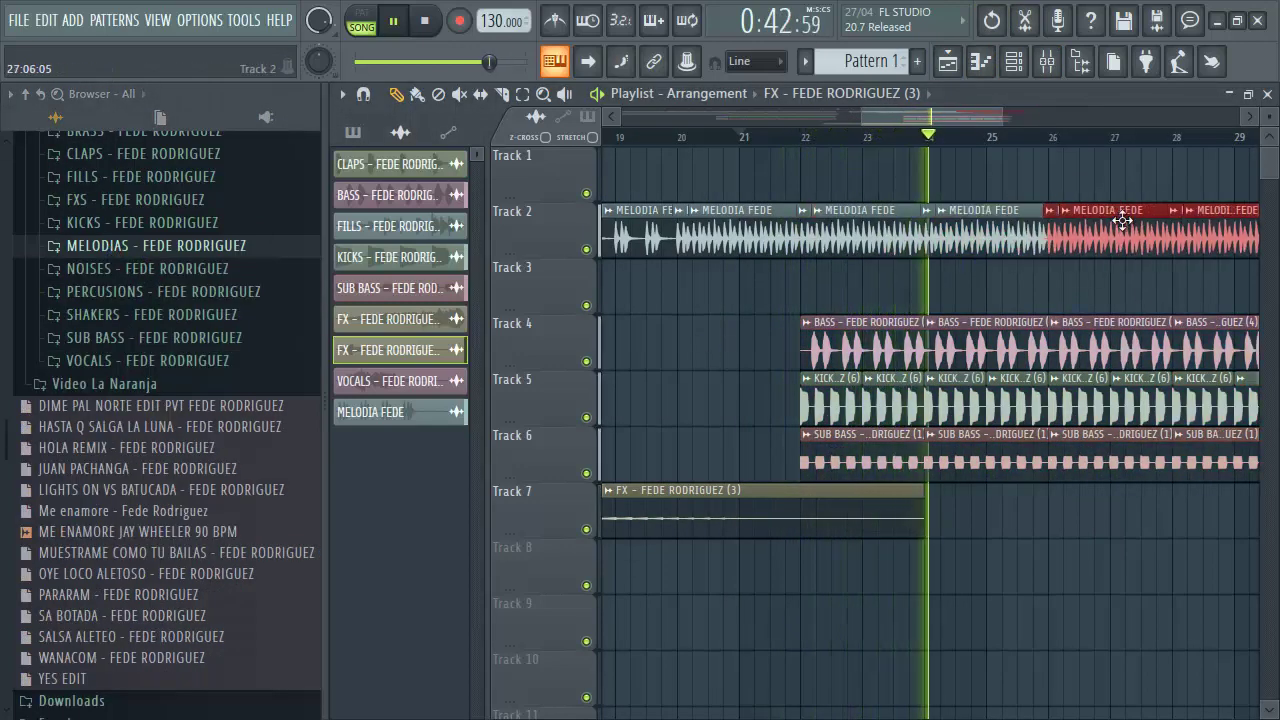
pyautogui.keyDown('ctrl'); pyautogui.click(1062, 168); pyautogui.keyUp('ctrl')
# Audition the shaker samples and place SHAKERS (1) on Track 3 at bar 26.
pyautogui.click(125, 314)
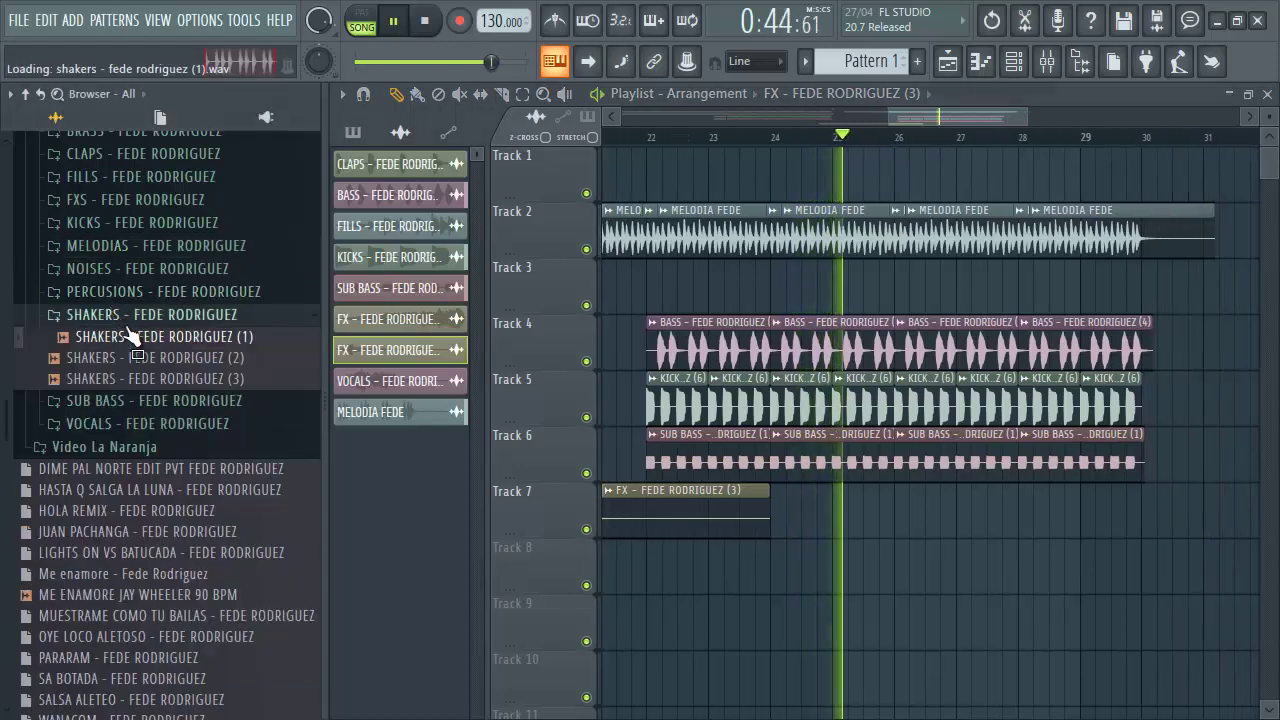
pyautogui.click(112, 358)
pyautogui.moveTo(112, 336); pyautogui.dragTo(950, 295)
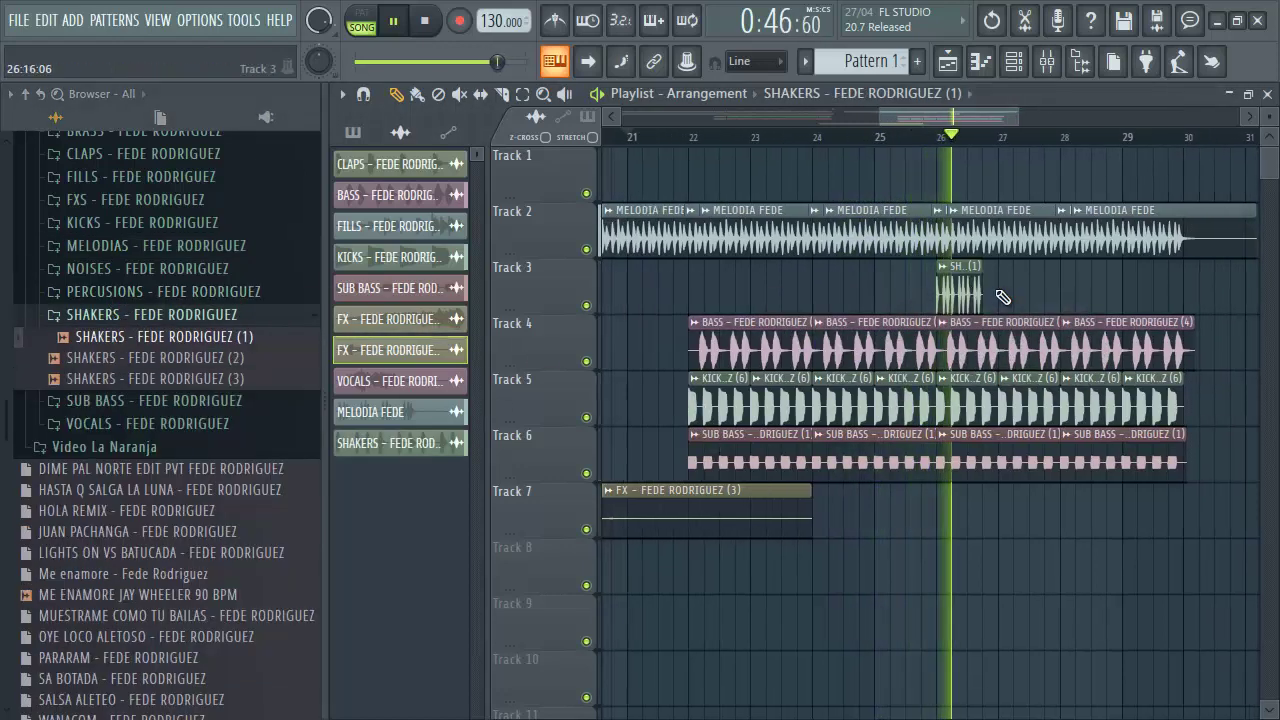
# Repeat the shaker clip every half bar on Track 3 through bars 26 to 29.
pyautogui.keyDown('ctrl'); pyautogui.scroll(5, 1023, 257); pyautogui.keyUp('ctrl')
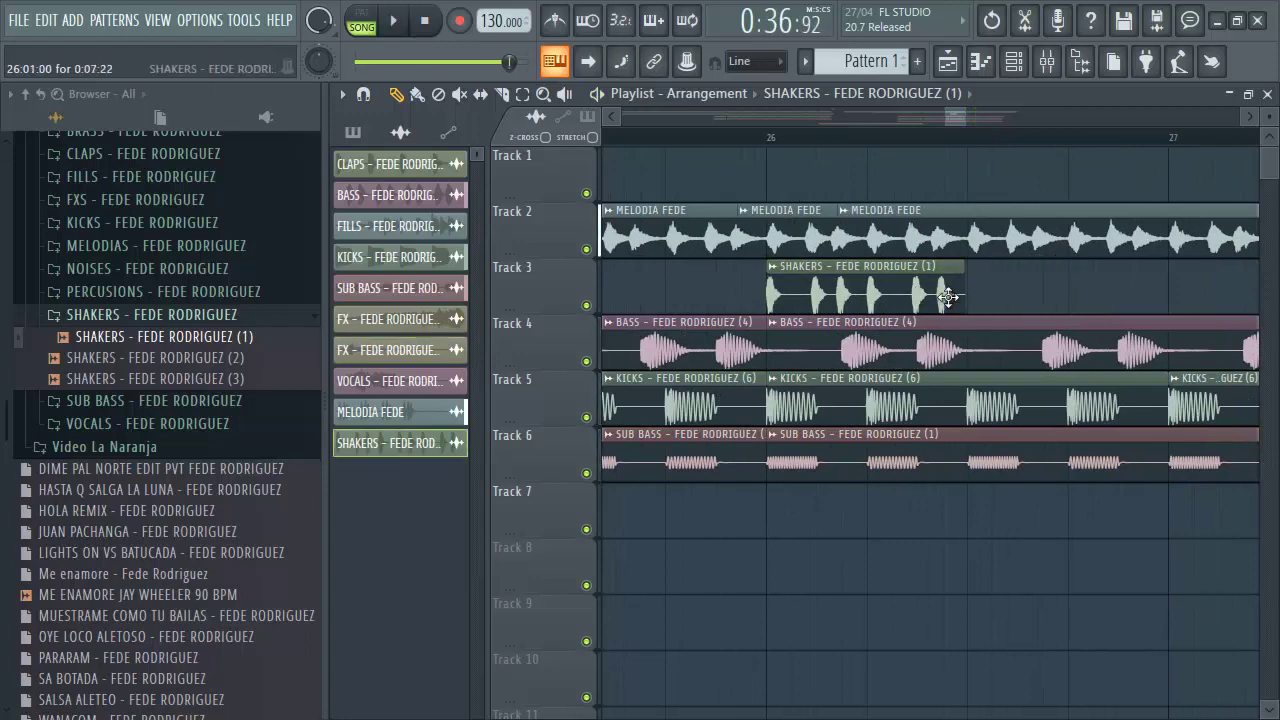
pyautogui.click(980, 292)
pyautogui.press('space')
pyautogui.scroll(-5, 958, 143)
pyautogui.keyDown('ctrl'); pyautogui.moveTo(1028, 296); pyautogui.dragTo(935, 290); pyautogui.keyUp('ctrl')
pyautogui.keyDown('shift'); pyautogui.moveTo(975, 293); pyautogui.dragTo(935, 290); pyautogui.keyUp('shift')
pyautogui.keyDown('shift'); pyautogui.moveTo(1050, 293); pyautogui.dragTo(1197, 293); pyautogui.keyUp('shift')
pyautogui.rightClick(1063, 168)
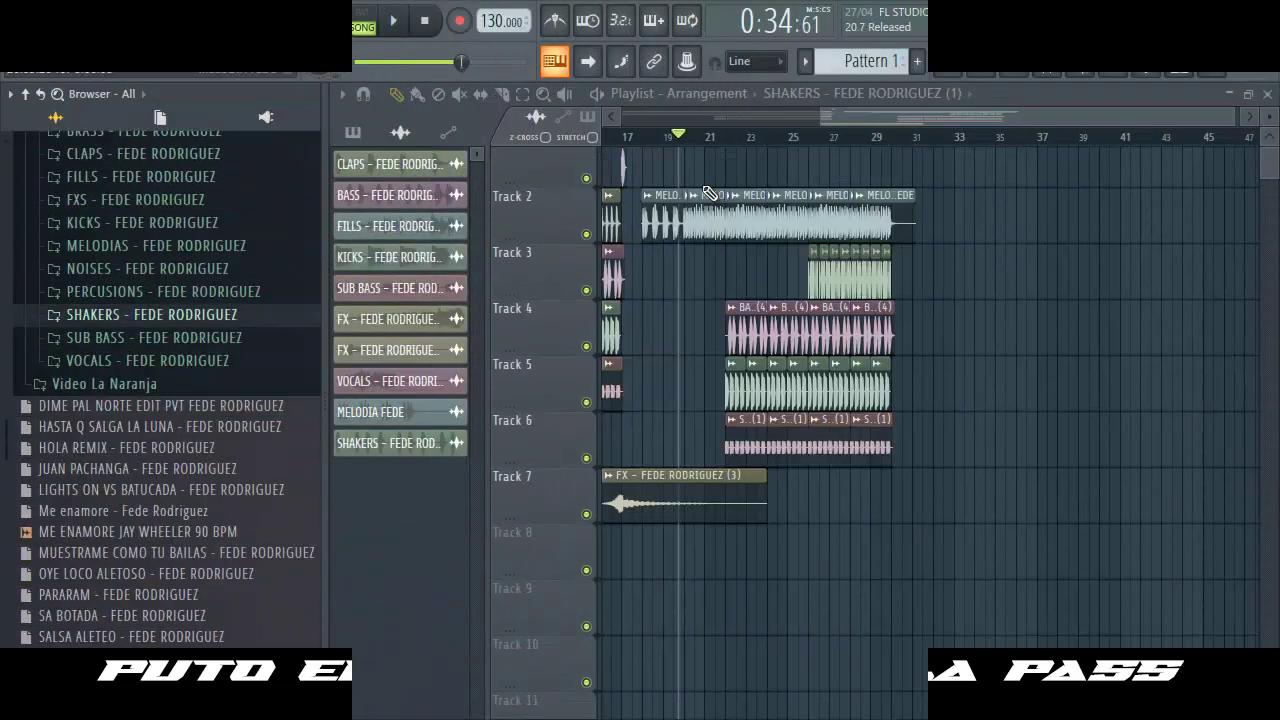
# Place the FX (4) riser on Track 3 from mid-bar 24 and trim the bass and sub bass clips to leave gaps before bar 26.
pyautogui.hscroll(-5, 609, 122)
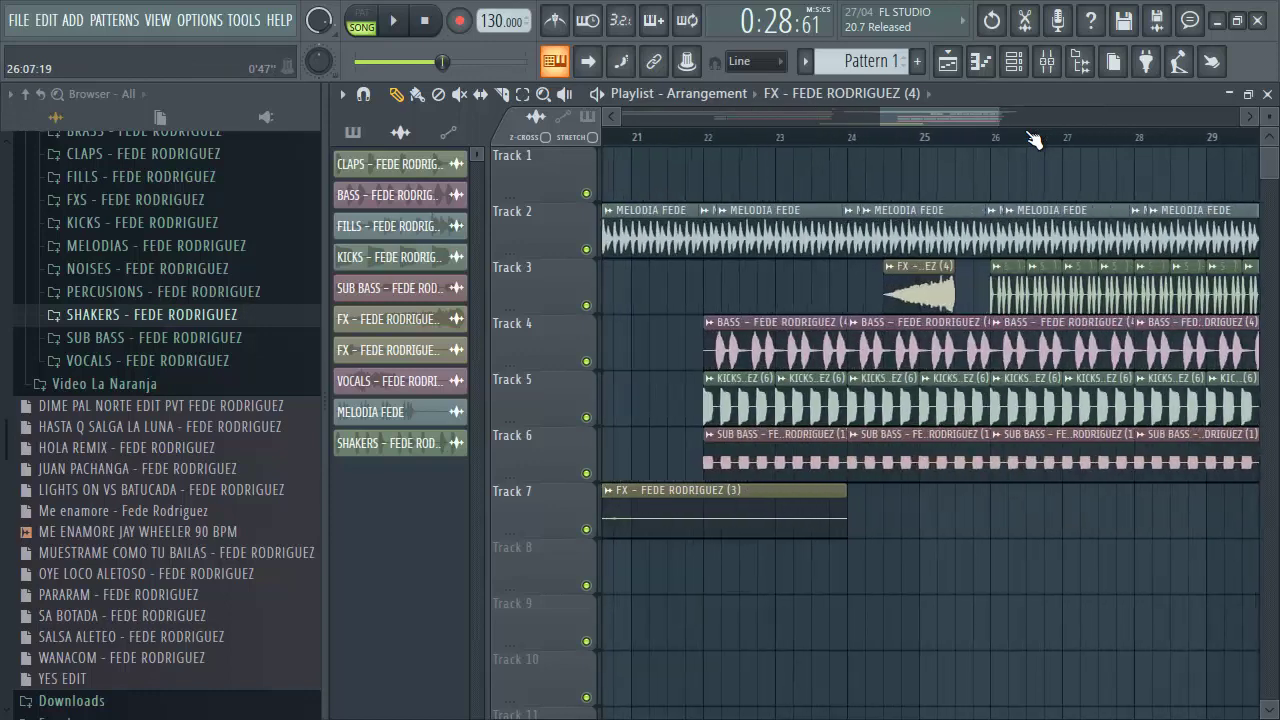
pyautogui.scroll(4, 793, 266)
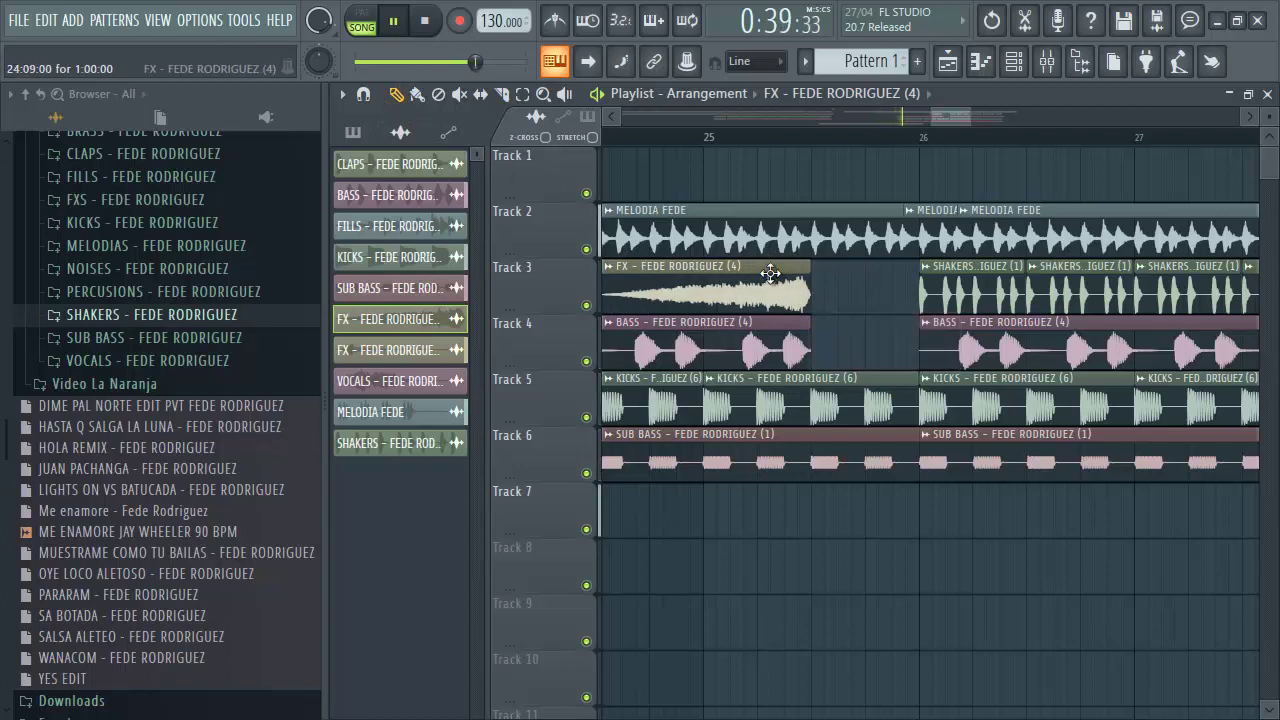
pyautogui.click(643, 138)
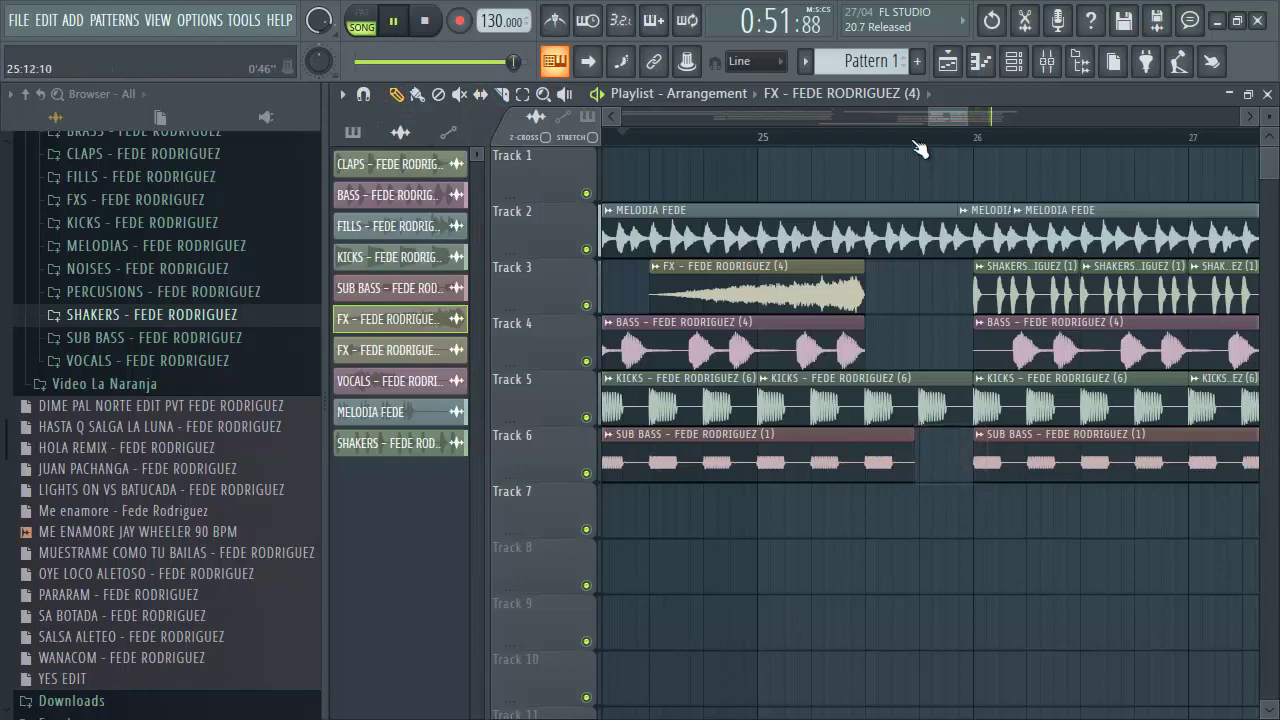
# Play the arrangement from bar 12 and set the BASS (4) sample's channel volume to 56%.
pyautogui.scroll(-8, 918, 146)
pyautogui.click(756, 138)
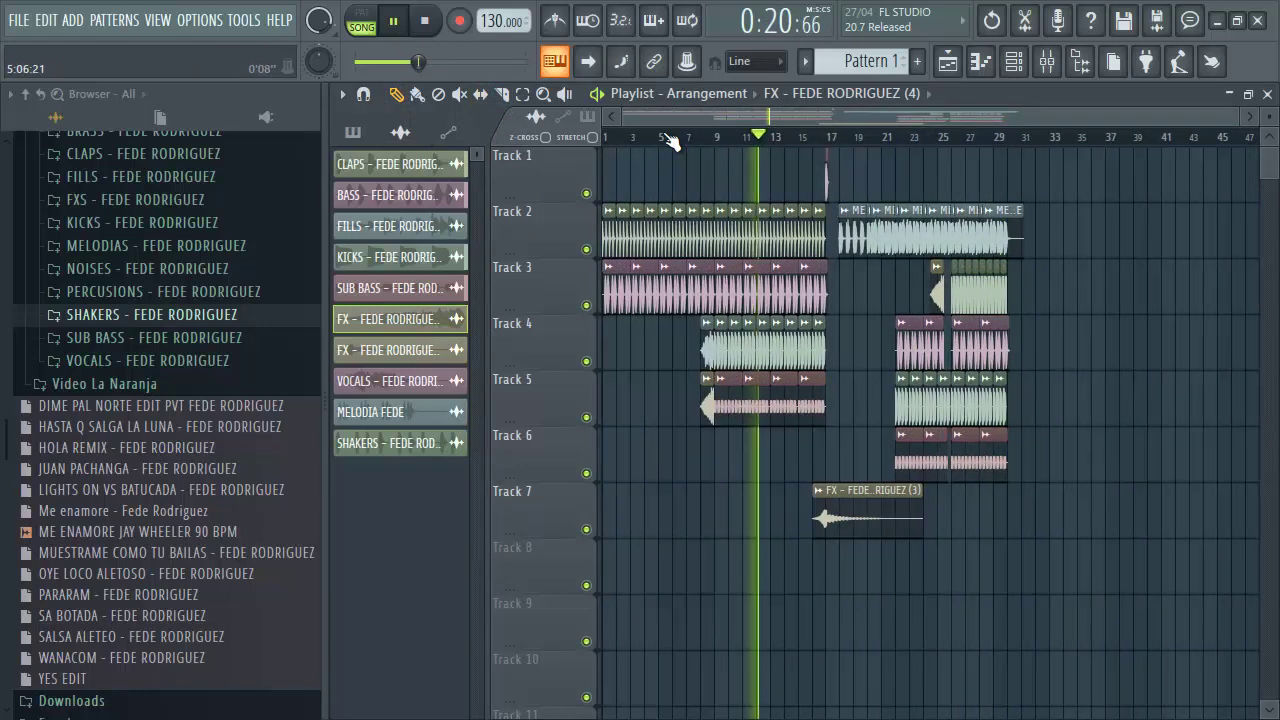
pyautogui.doubleClick(683, 279)
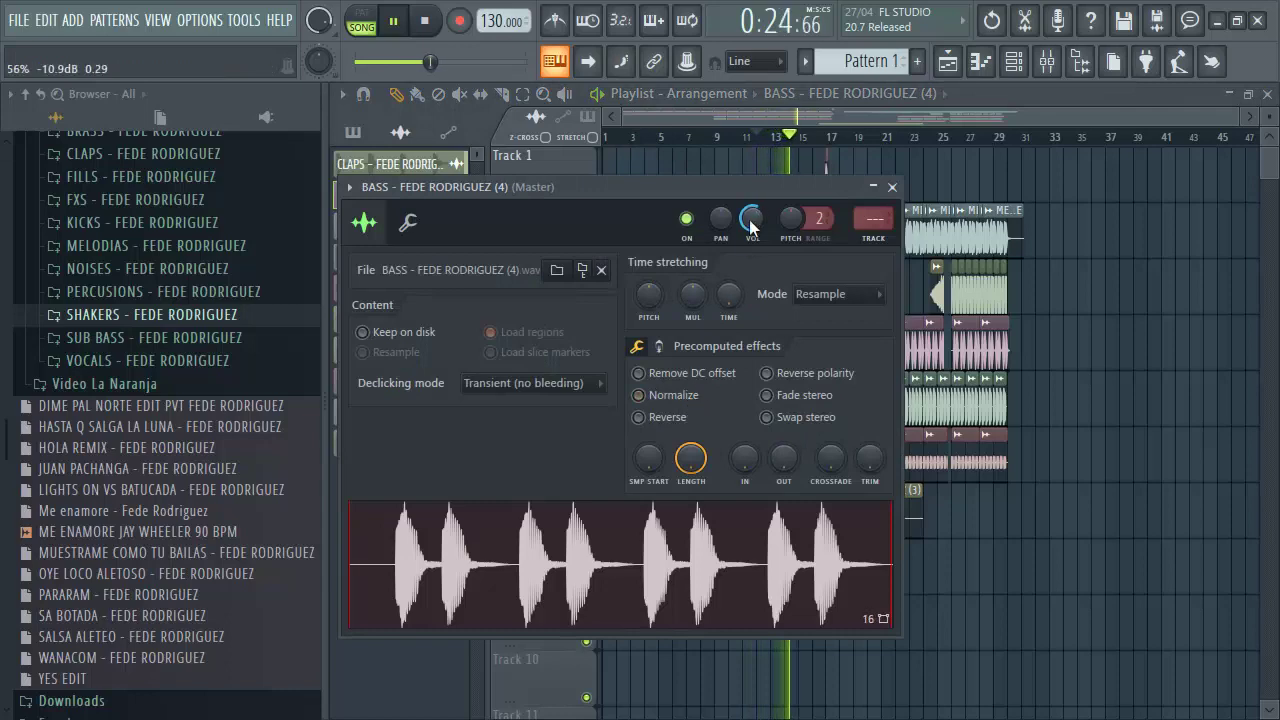
pyautogui.click(892, 187)
# Audition NOISES (3) from the noises folder and place it on Track 8 at bar 22.
pyautogui.scroll(2, 855, 134)
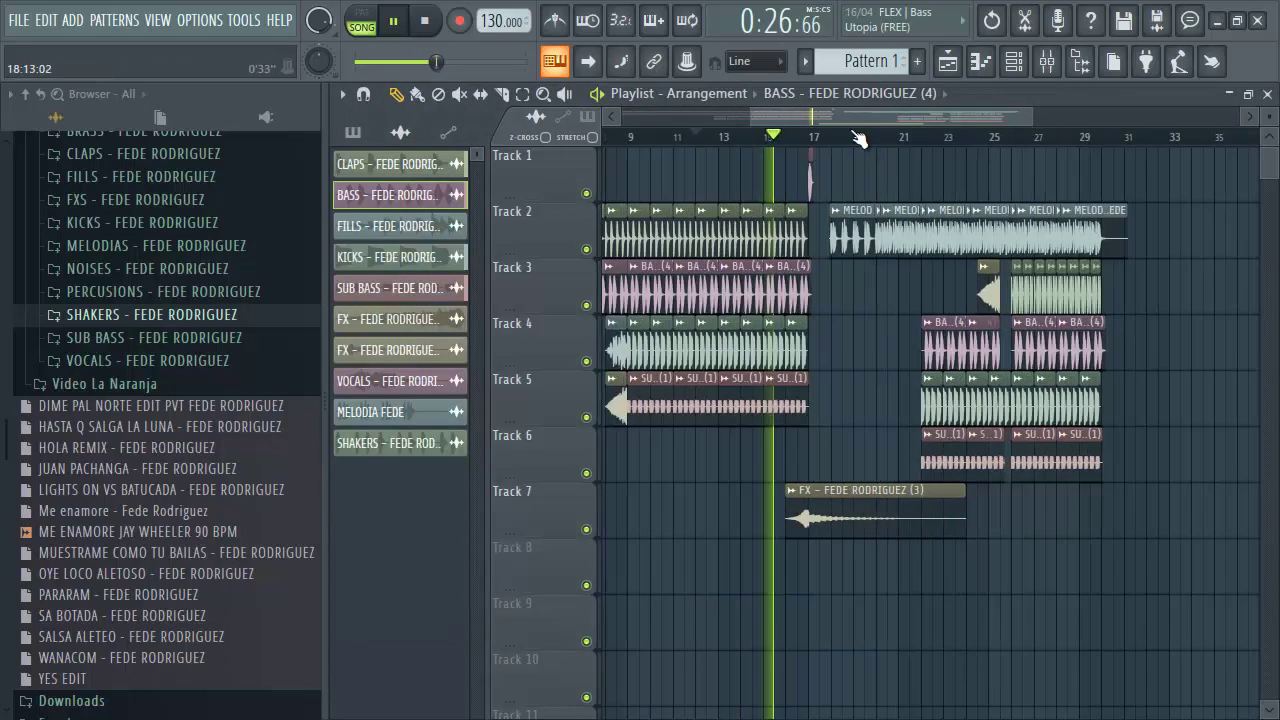
pyautogui.scroll(-2, 857, 171)
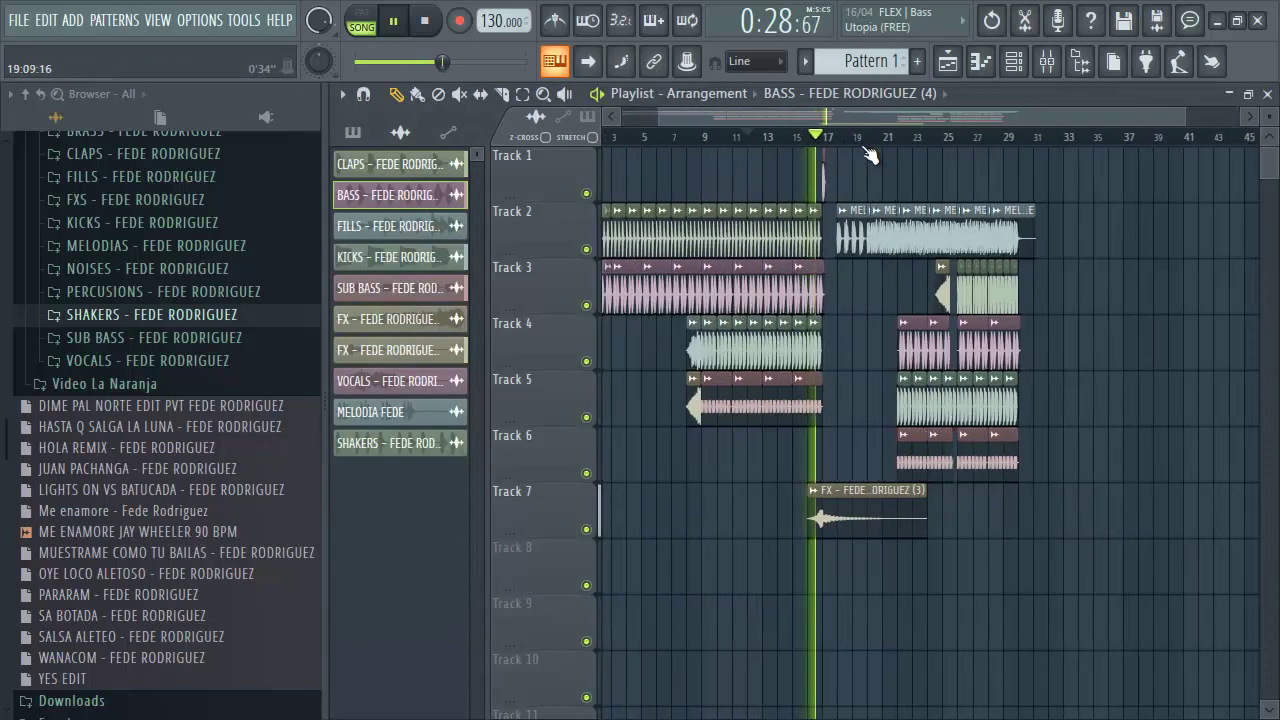
pyautogui.scroll(2, 908, 162)
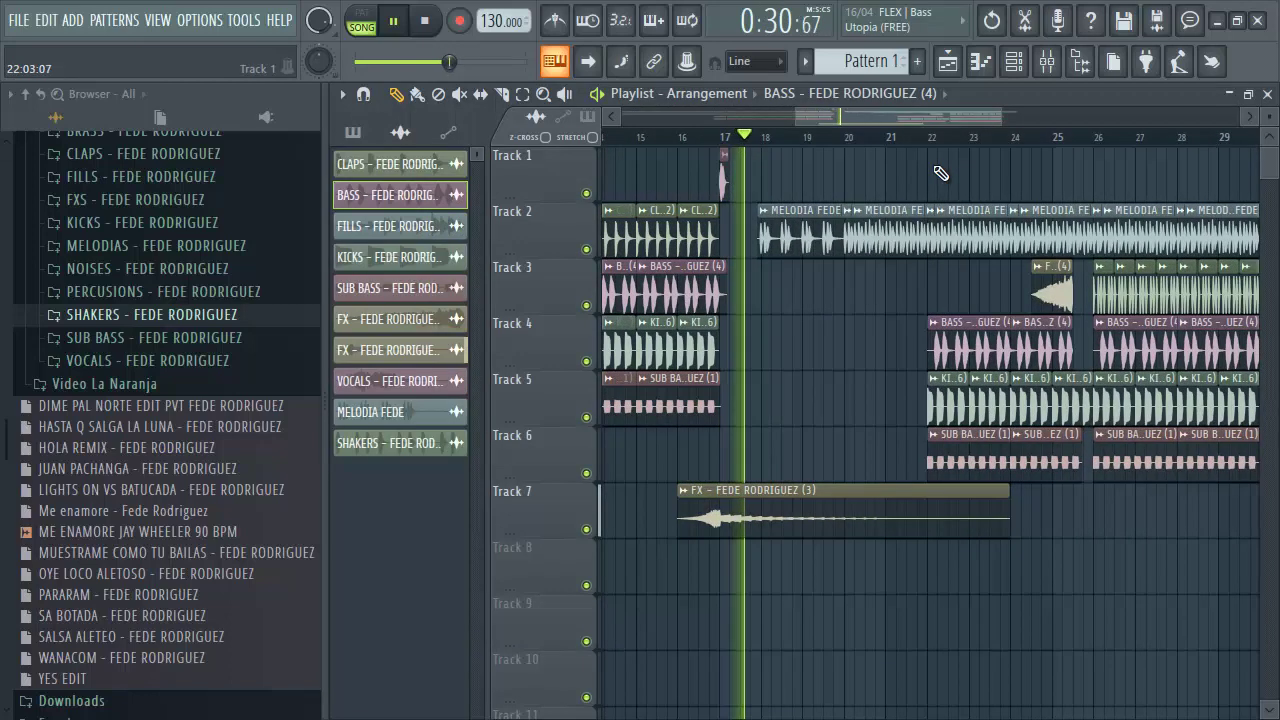
pyautogui.scroll(2, 115, 400)
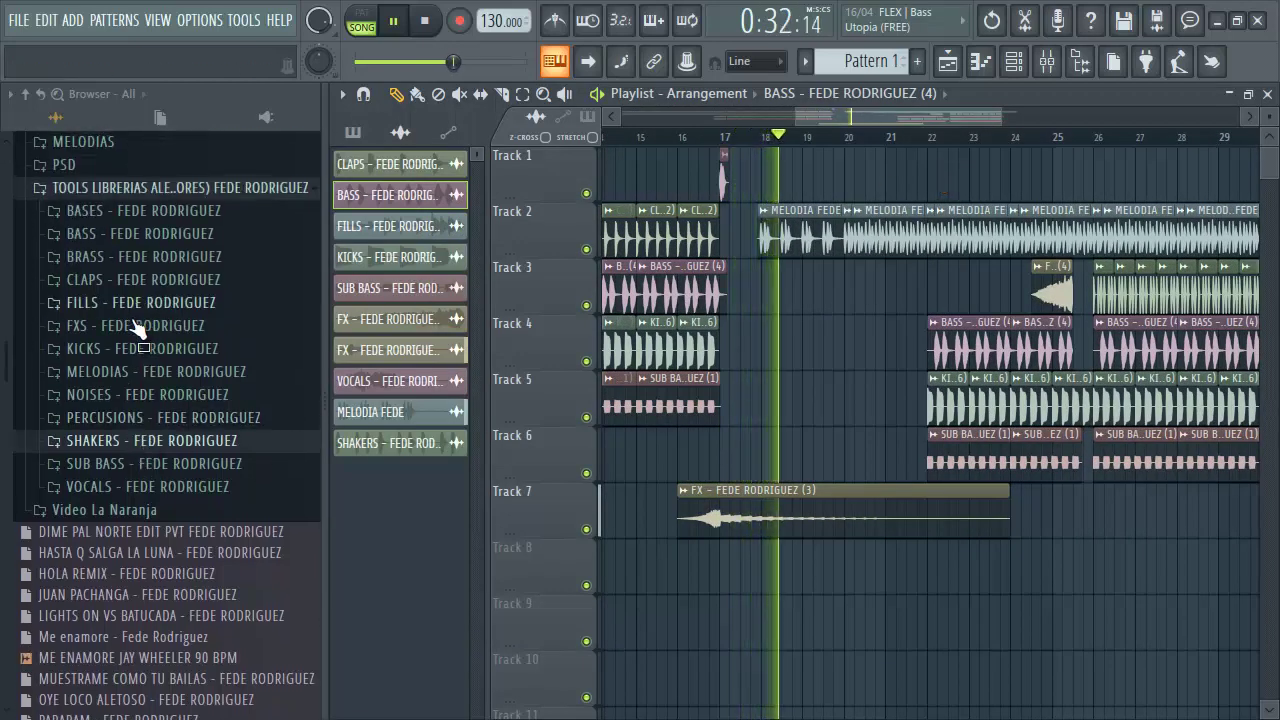
pyautogui.click(115, 398)
pyautogui.click(122, 458)
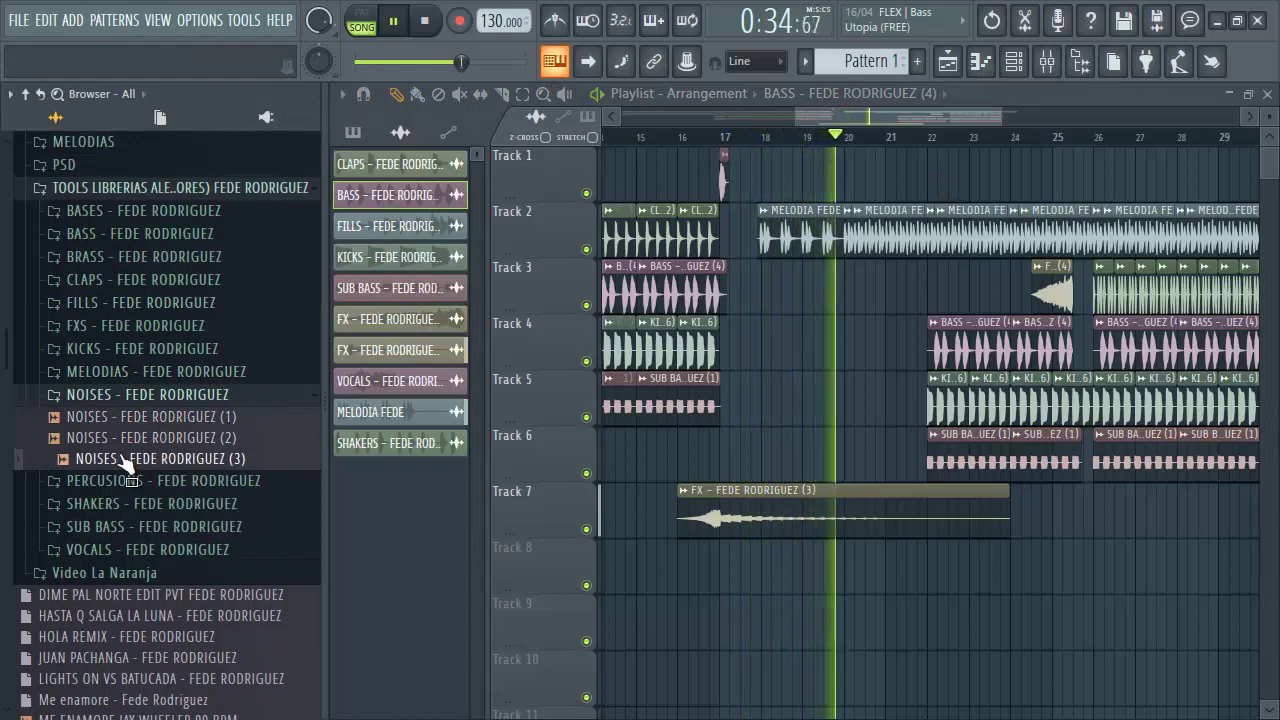
pyautogui.moveTo(122, 458); pyautogui.dragTo(938, 559)
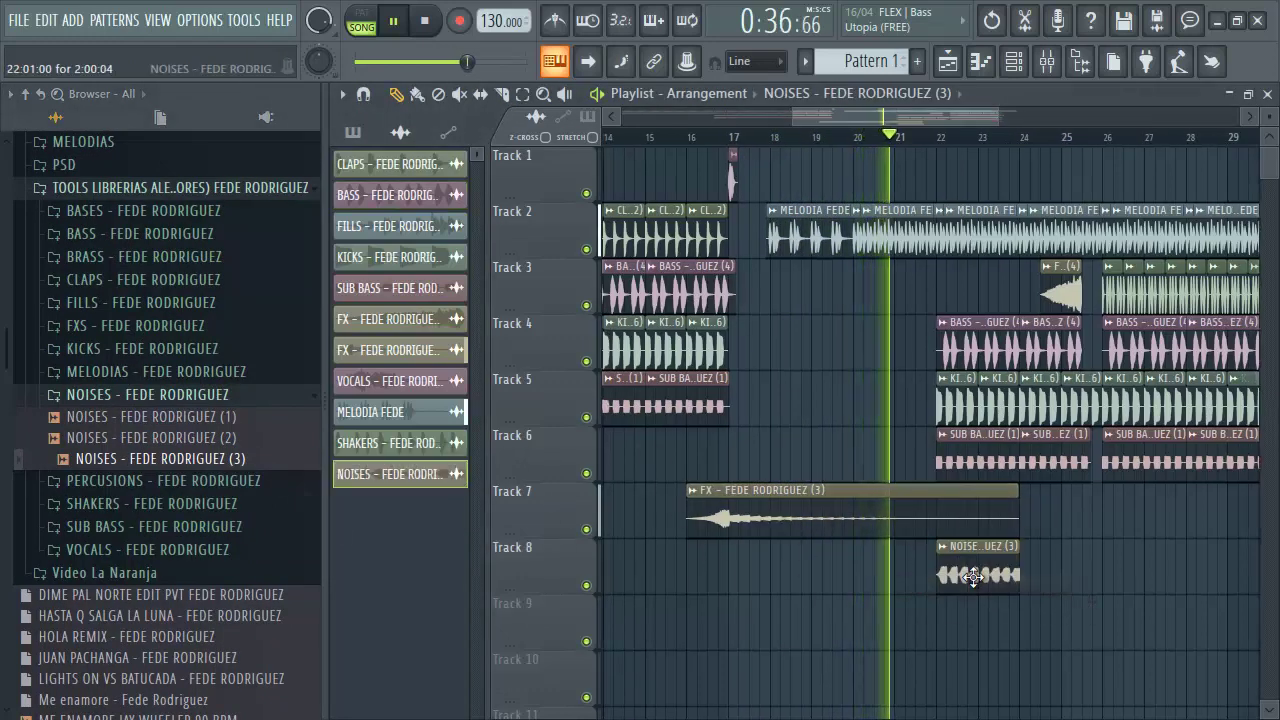
# Set the NOISES (3) channel volume to 50% and fit the sample to the project tempo.
pyautogui.doubleClick(972, 576)
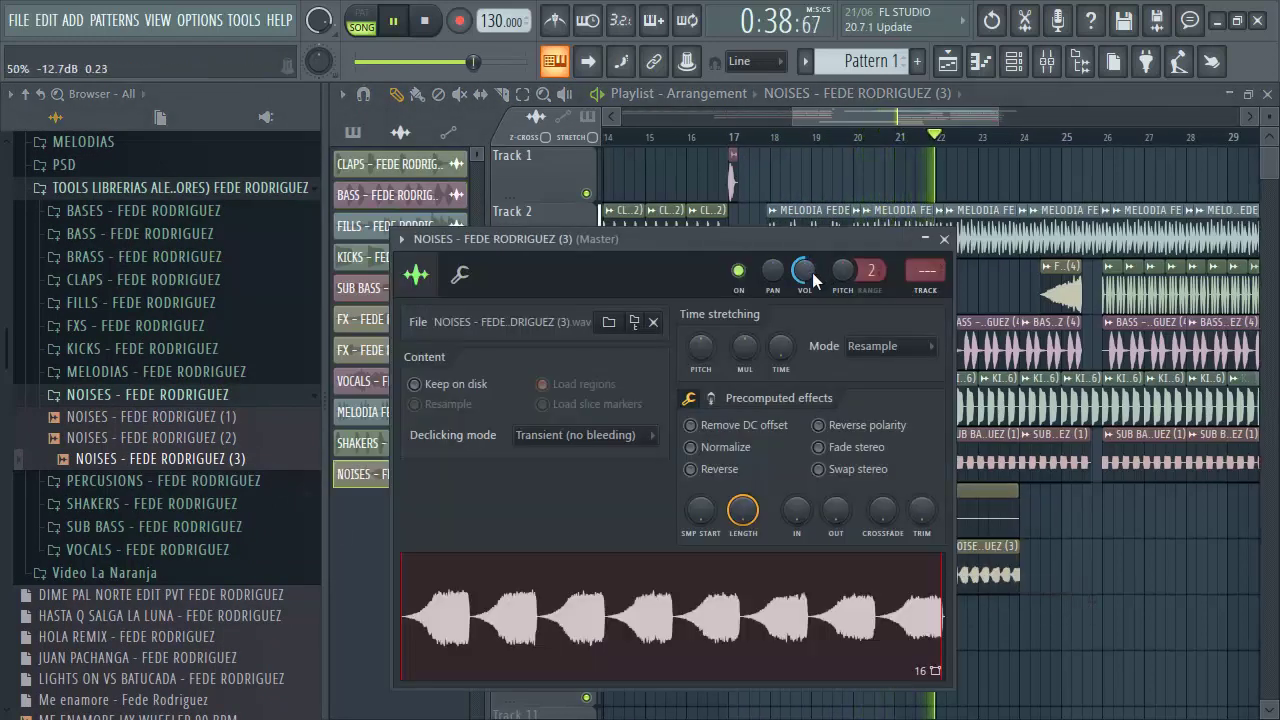
pyautogui.press('Escape')
pyautogui.scroll(3, 1053, 162)
pyautogui.click(840, 548)
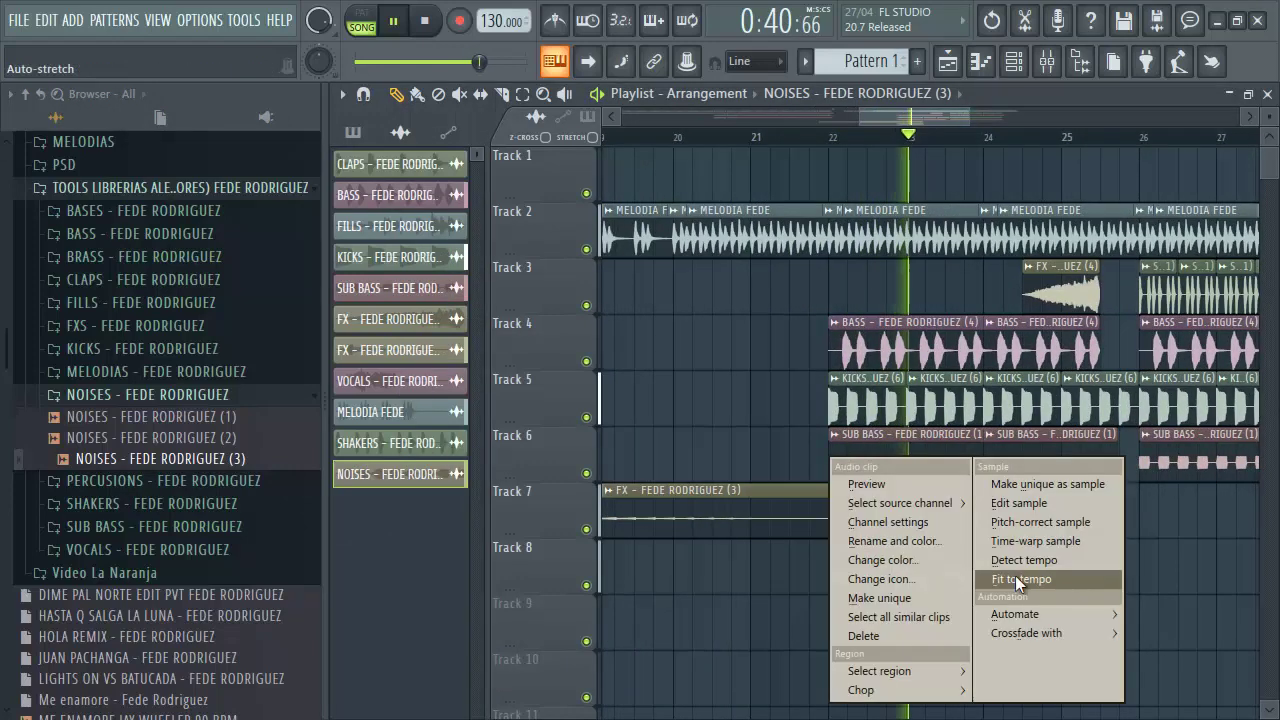
pyautogui.click(1015, 578)
pyautogui.click(670, 377)
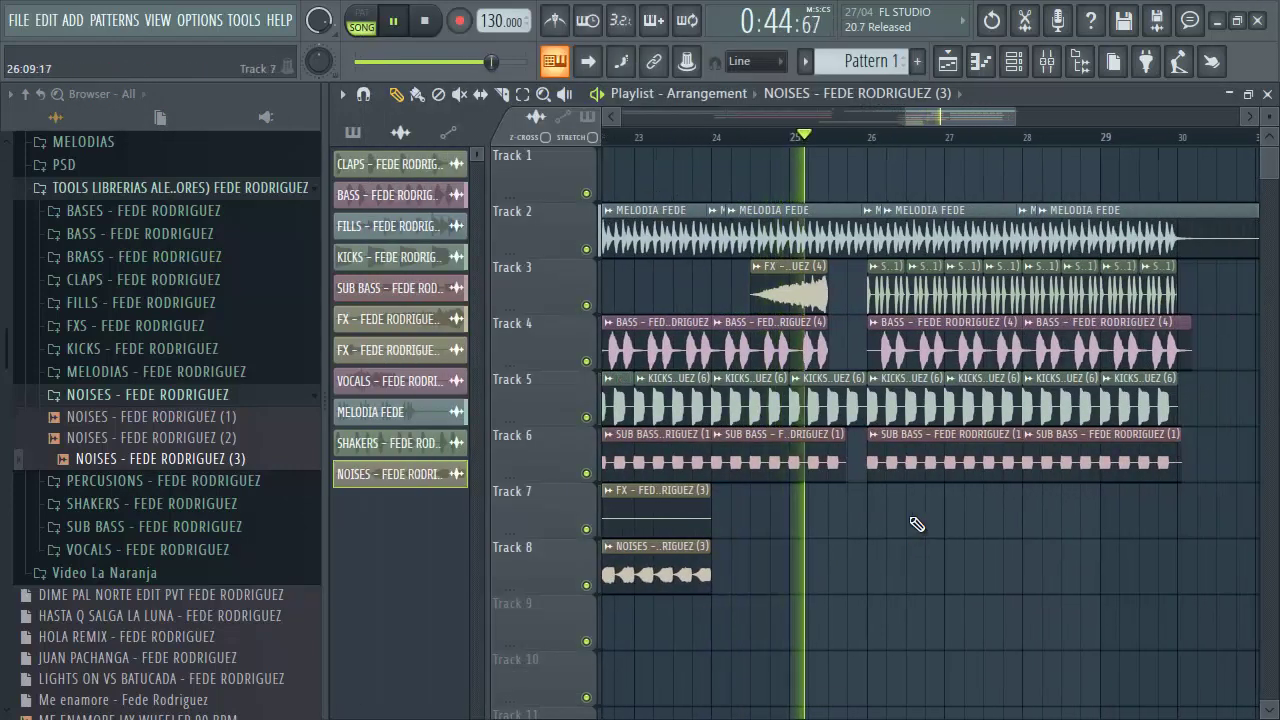
# Try placing a copy of the FX (4) riser on Track 7 at bar 29.
pyautogui.scroll(-2, 862, 145)
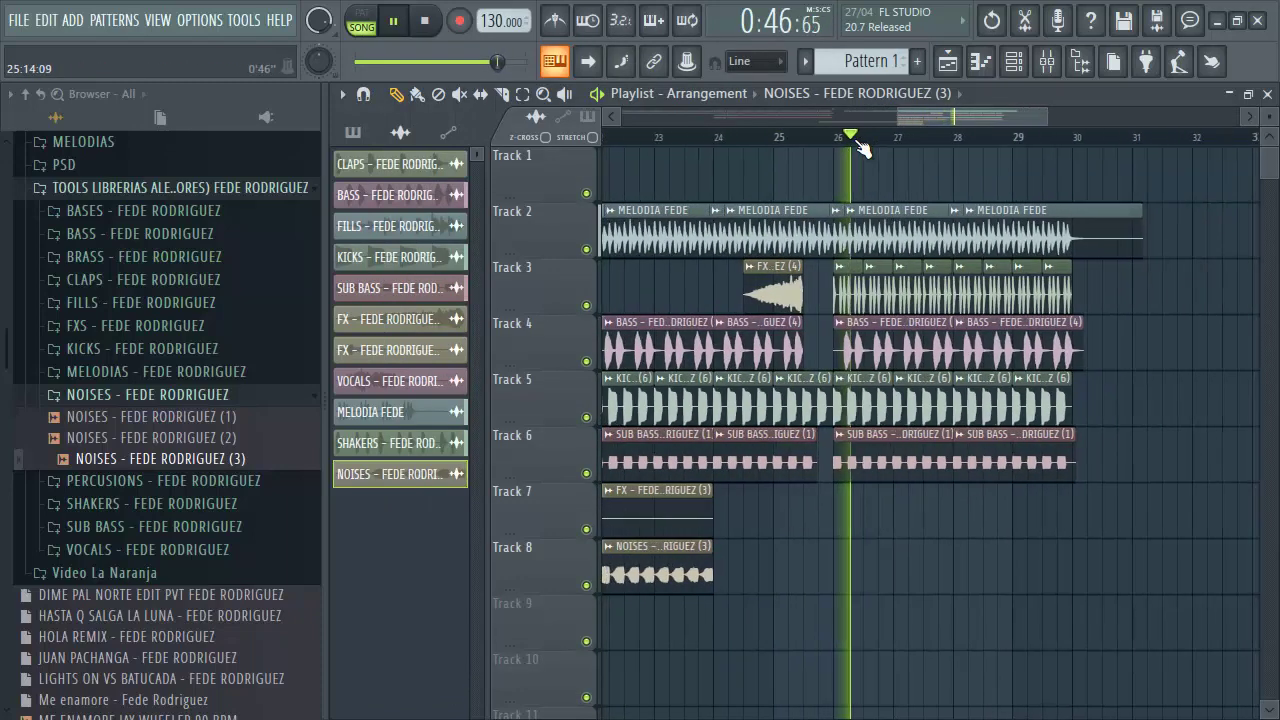
pyautogui.click(805, 290)
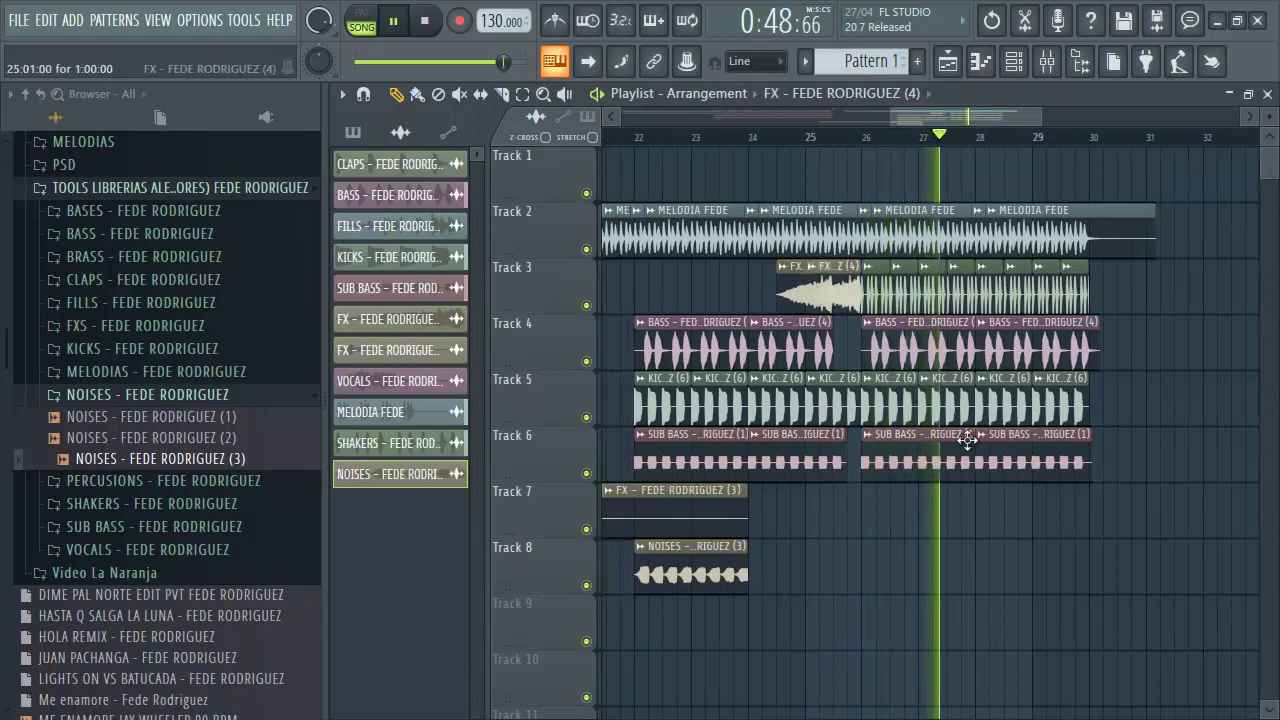
pyautogui.click(1050, 518)
pyautogui.scroll(-3, 966, 137)
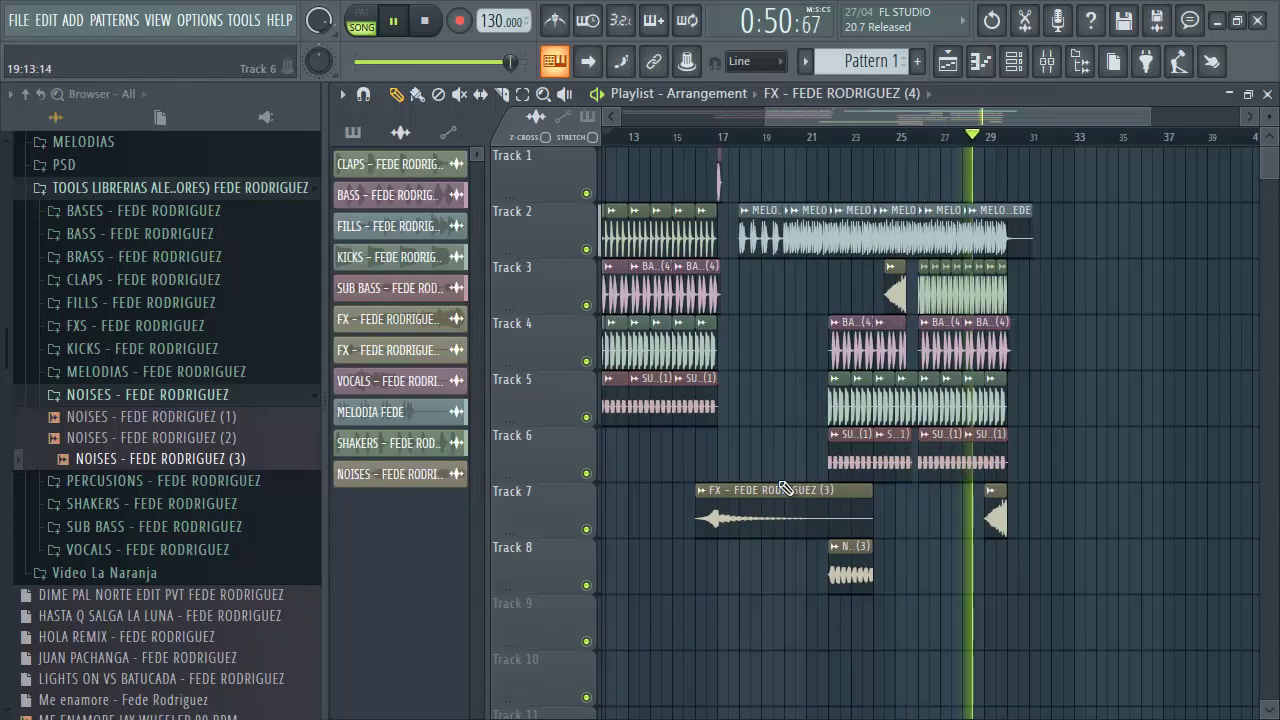
# Replace the FX (4) riser at bar 29 with a copy of the long FX (3) clip on Track 8.
pyautogui.click(786, 490)
pyautogui.click(1022, 578)
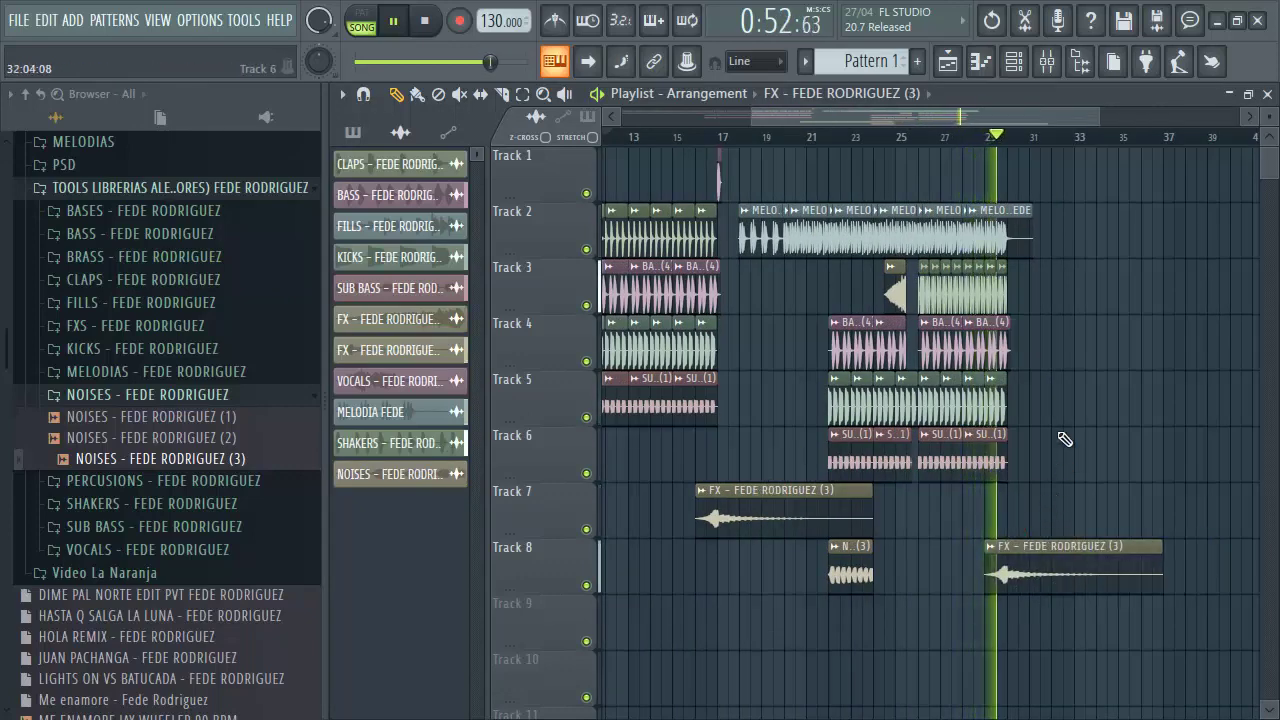
pyautogui.scroll(-2, 1027, 148)
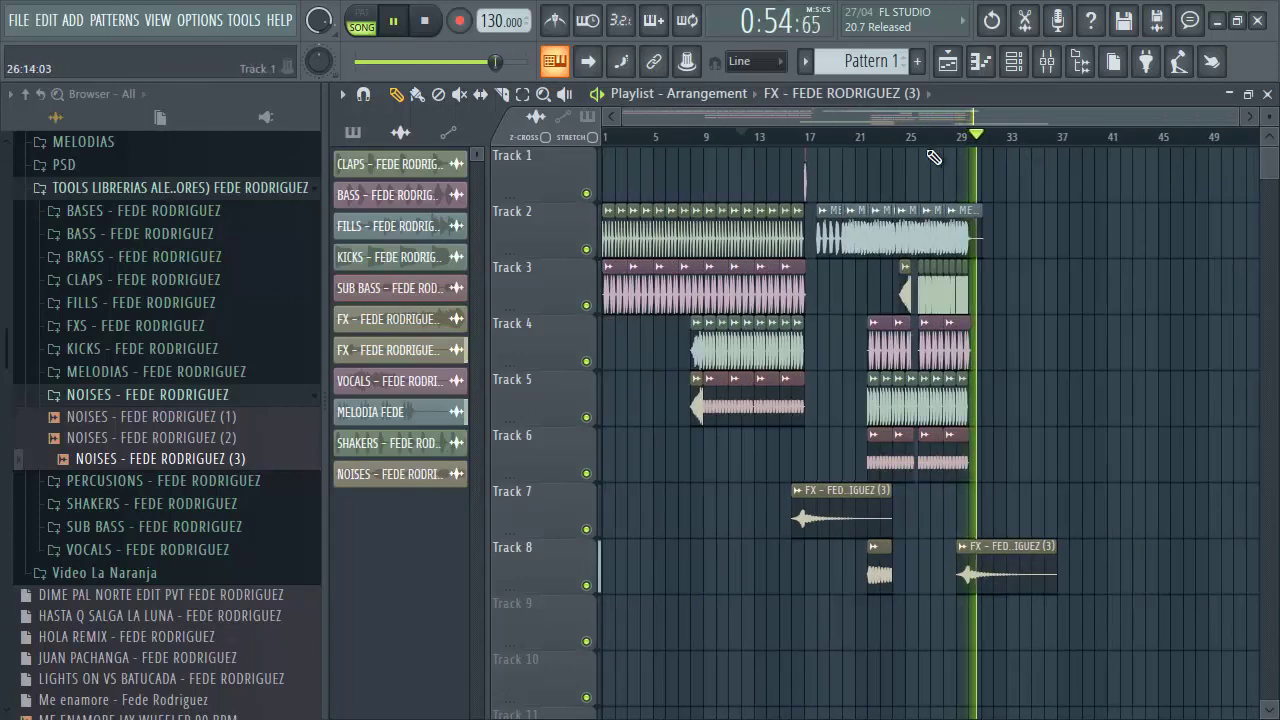